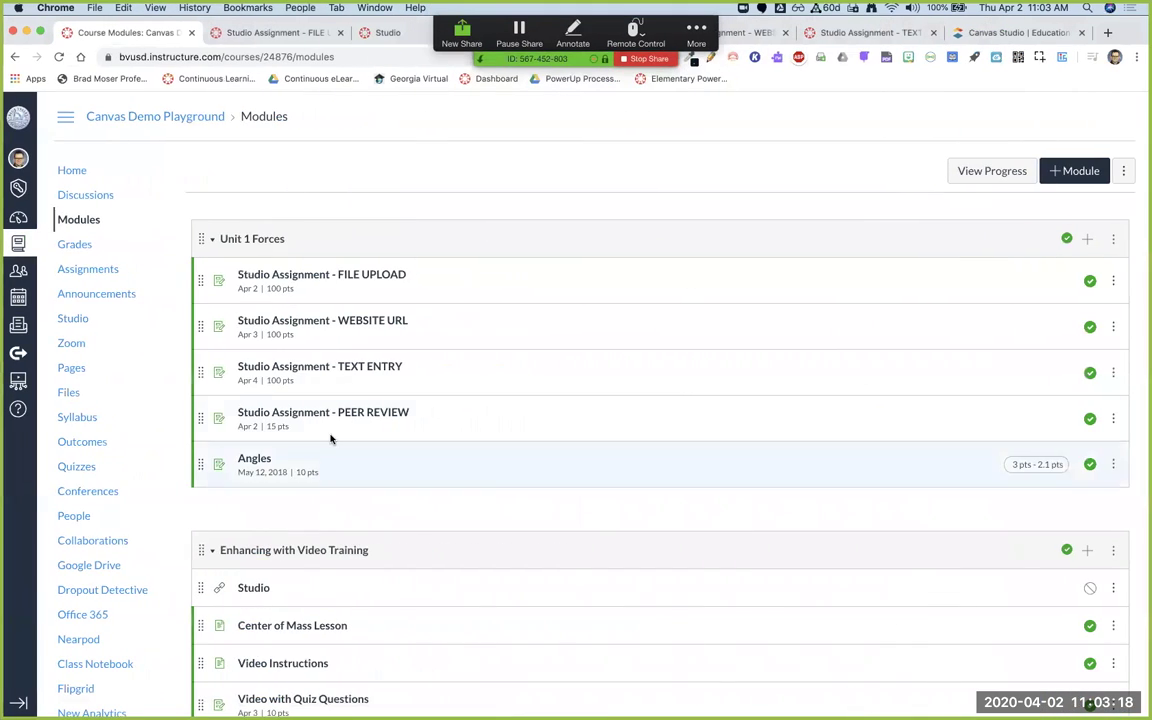
- Scroll down and back up through the current course page
{"action": "scroll", "coordinate": [330, 438], "scroll_direction": "down", "scroll_amount": 5}
{"action": "scroll", "coordinate": [330, 438], "scroll_direction": "up", "scroll_amount": 5}
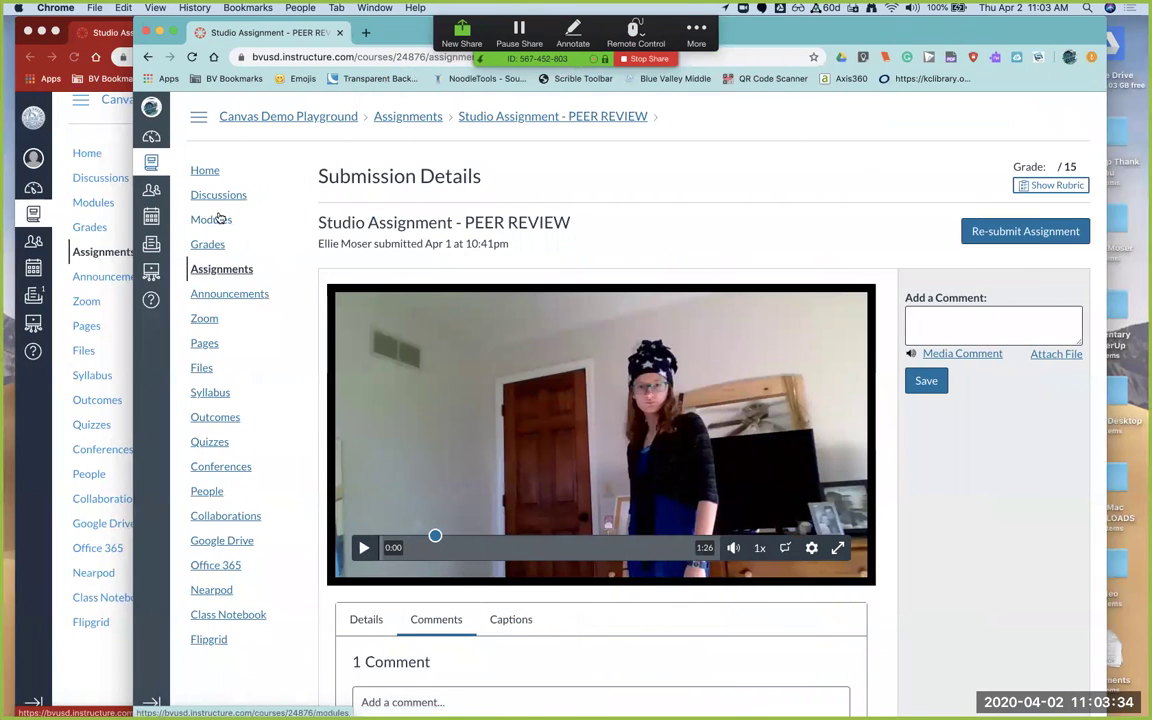
- As the student, open Video with Quiz Questions from Modules and check its empty Quiz Results
{"action": "left_click", "coordinate": [219, 218]}
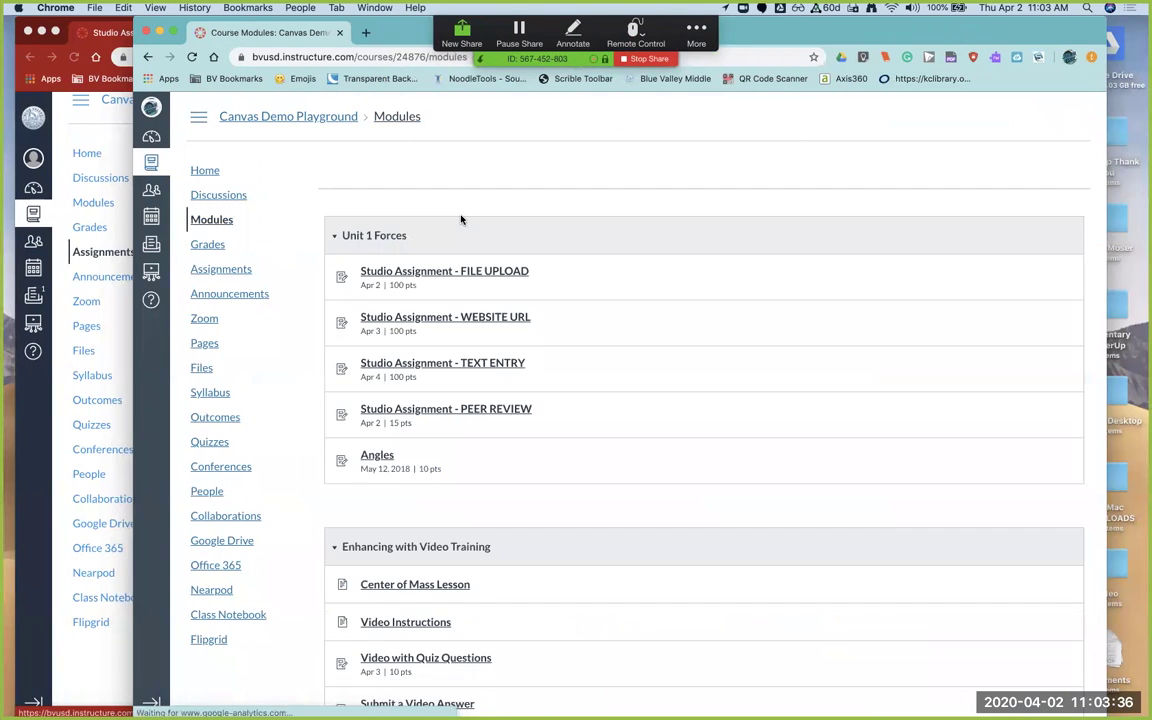
{"action": "scroll", "coordinate": [461, 219], "scroll_direction": "down", "scroll_amount": 5}
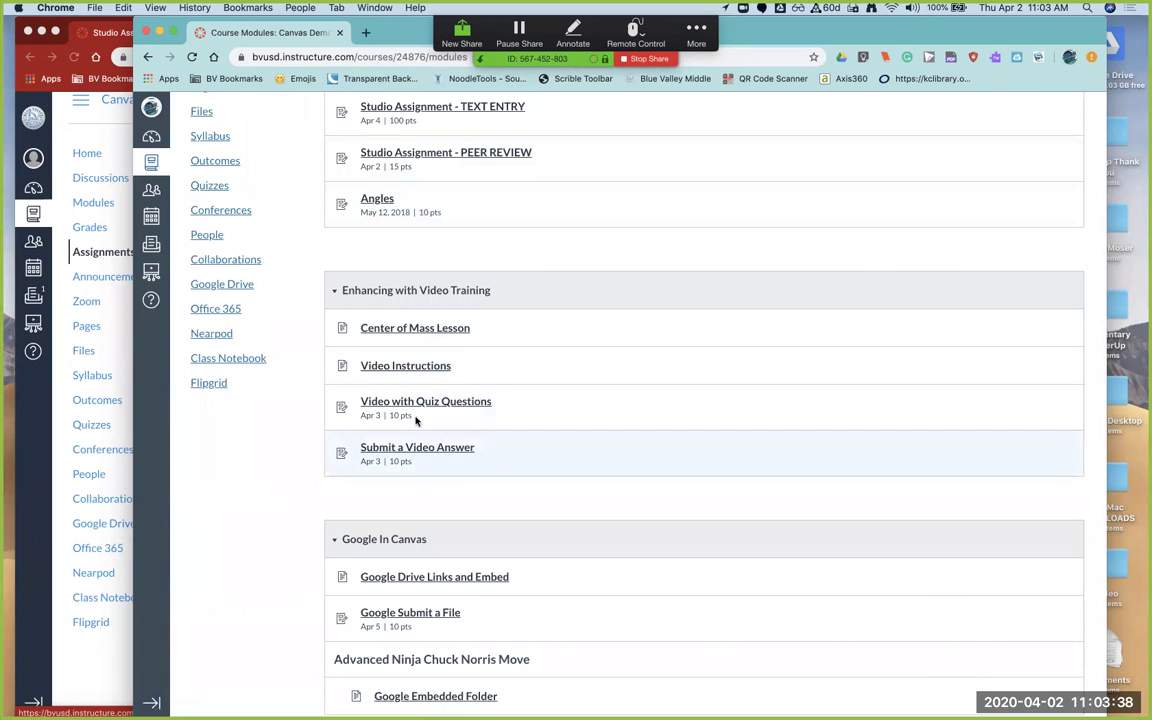
{"action": "left_click", "coordinate": [472, 401]}
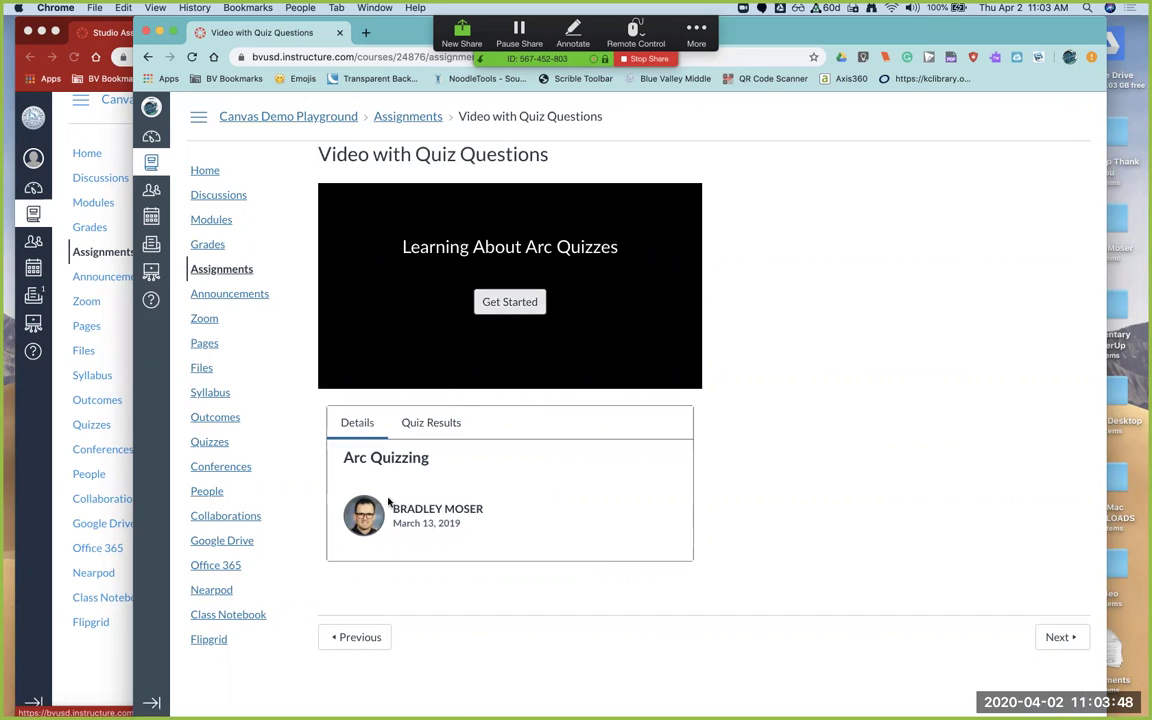
{"action": "left_click", "coordinate": [432, 427]}
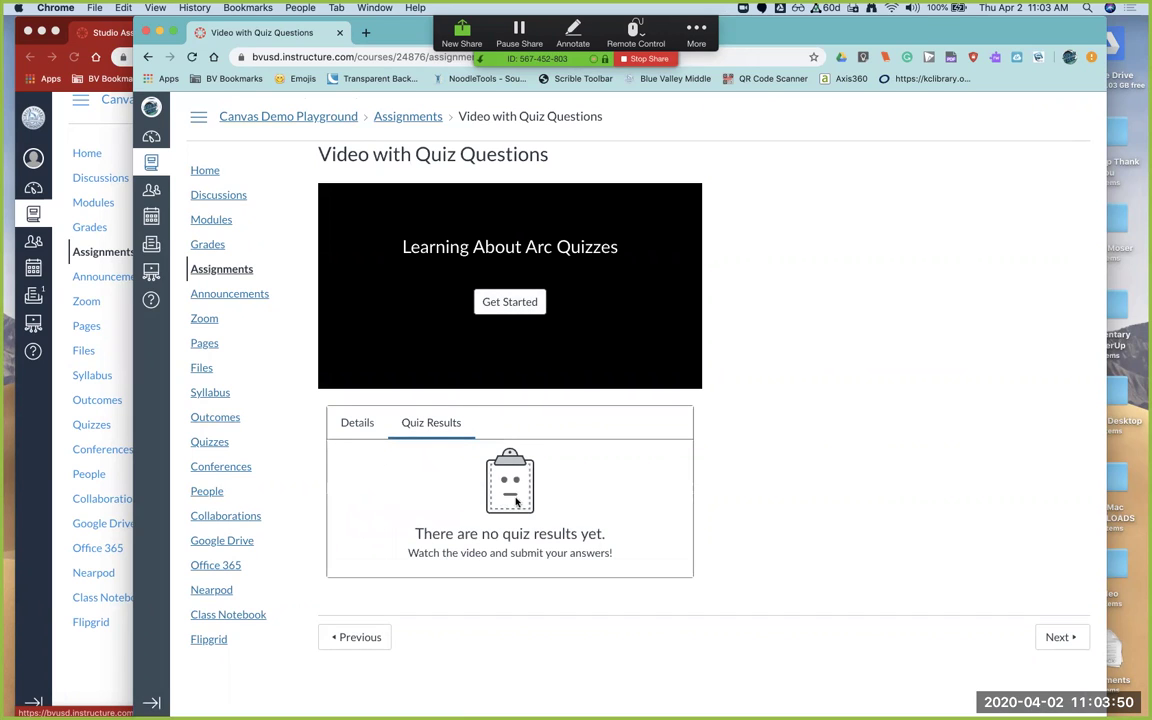
- Start the video quiz and answer question 1 with ARC QUIZZING
{"action": "left_click", "coordinate": [509, 302]}
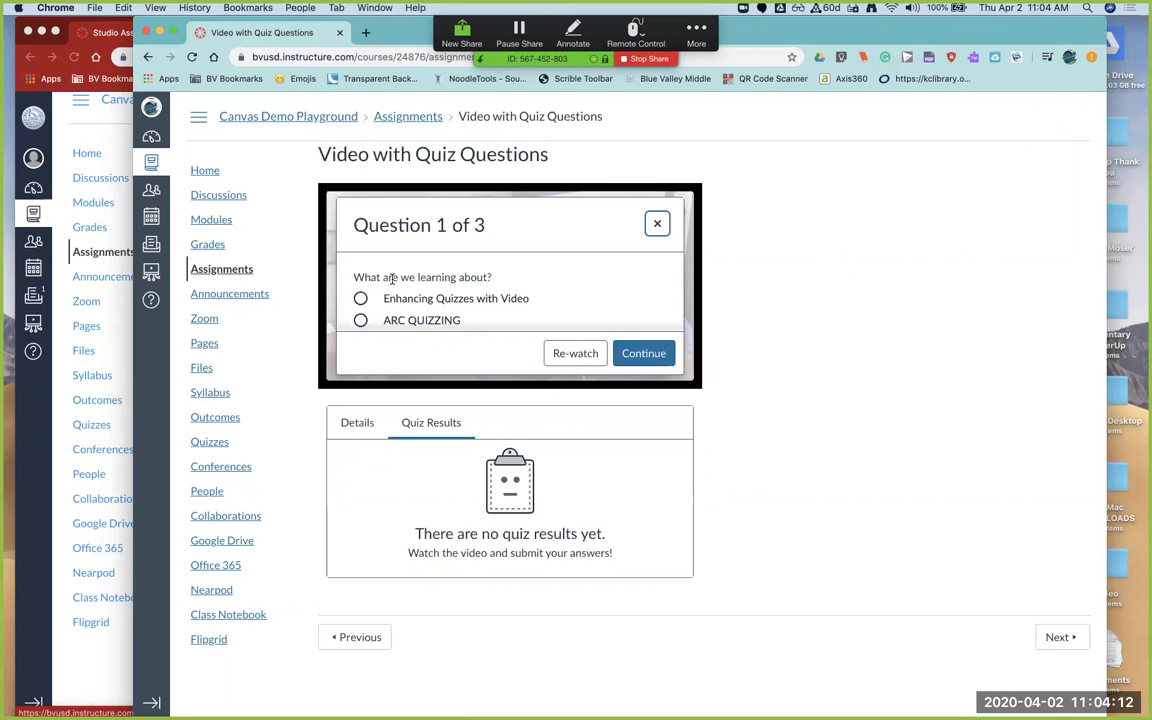
{"action": "left_click", "coordinate": [360, 320]}
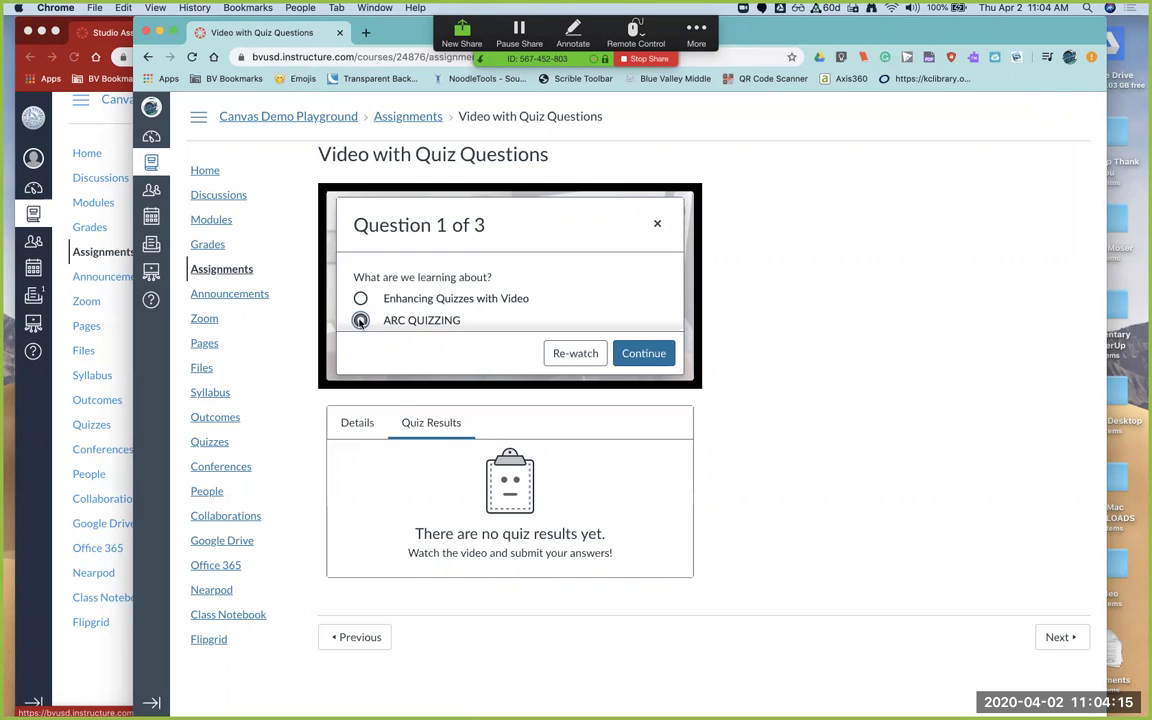
{"action": "left_click", "coordinate": [643, 354]}
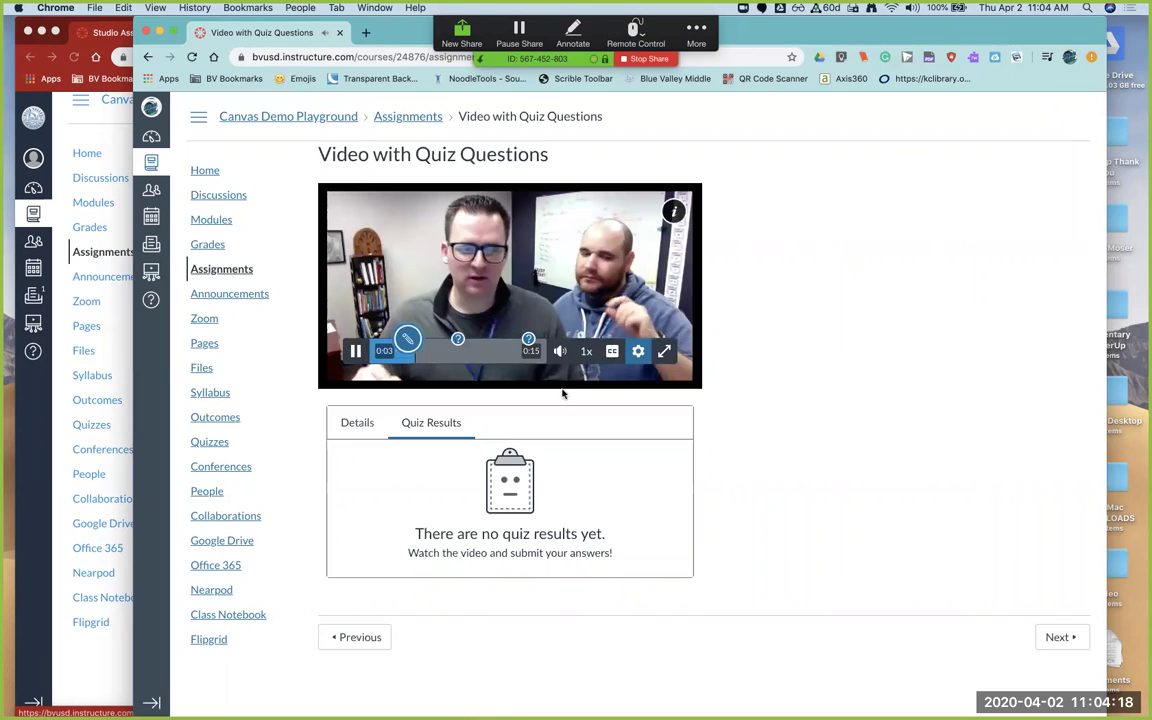
- Answer question 2 with True and continue the video
{"action": "left_click", "coordinate": [357, 351]}
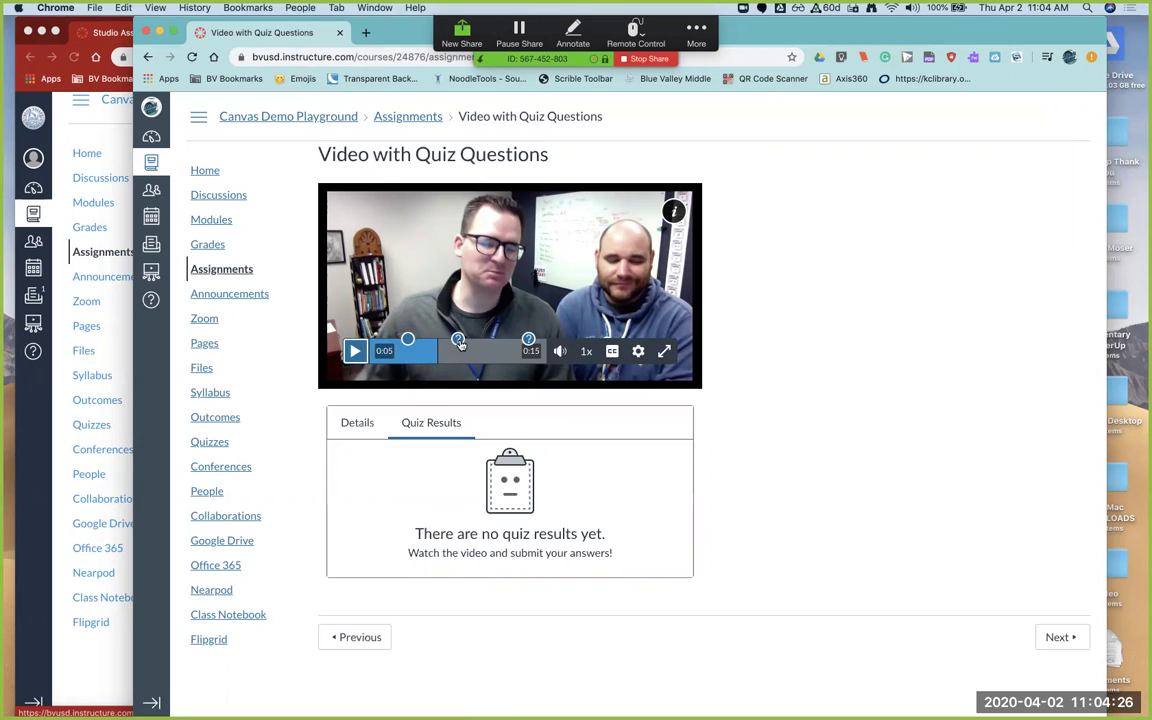
{"action": "left_click", "coordinate": [356, 351]}
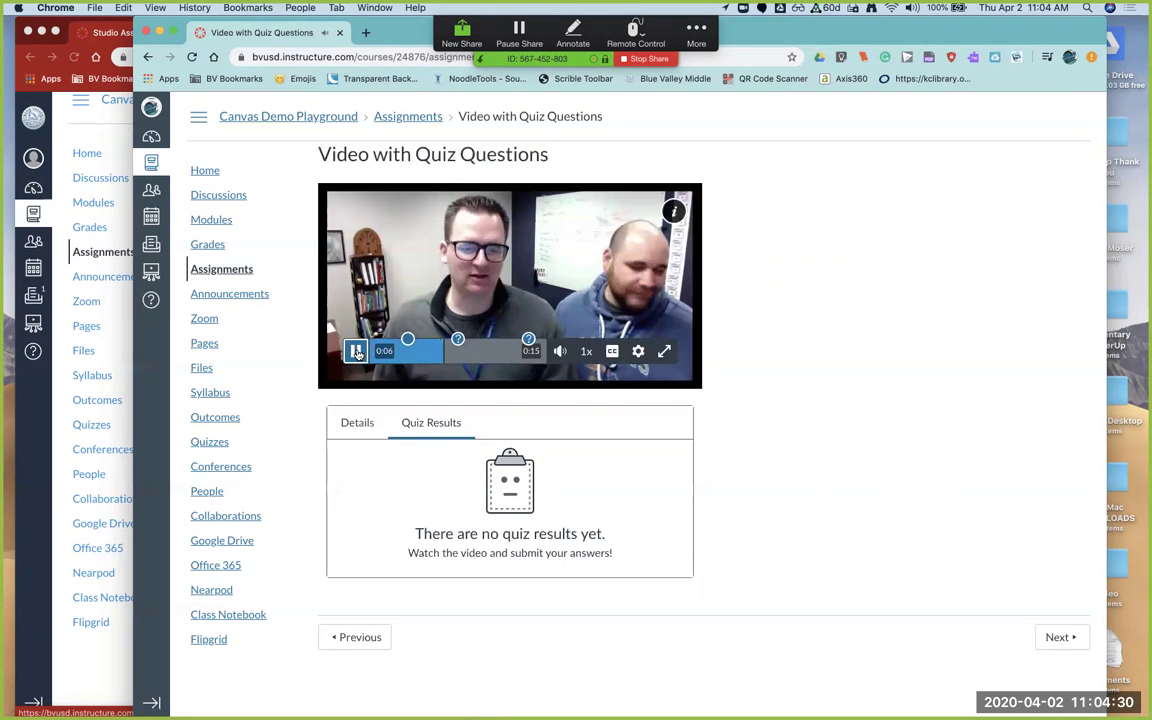
{"action": "left_click", "coordinate": [374, 297]}
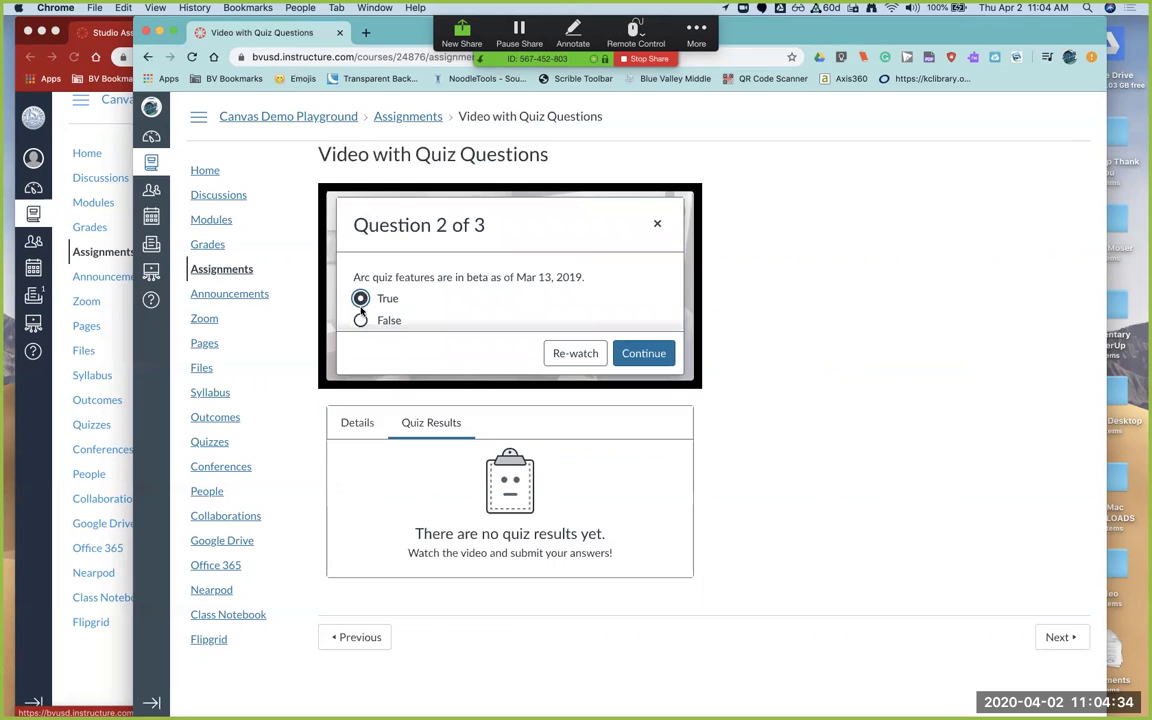
{"action": "left_click", "coordinate": [361, 321]}
{"action": "left_click", "coordinate": [640, 353]}
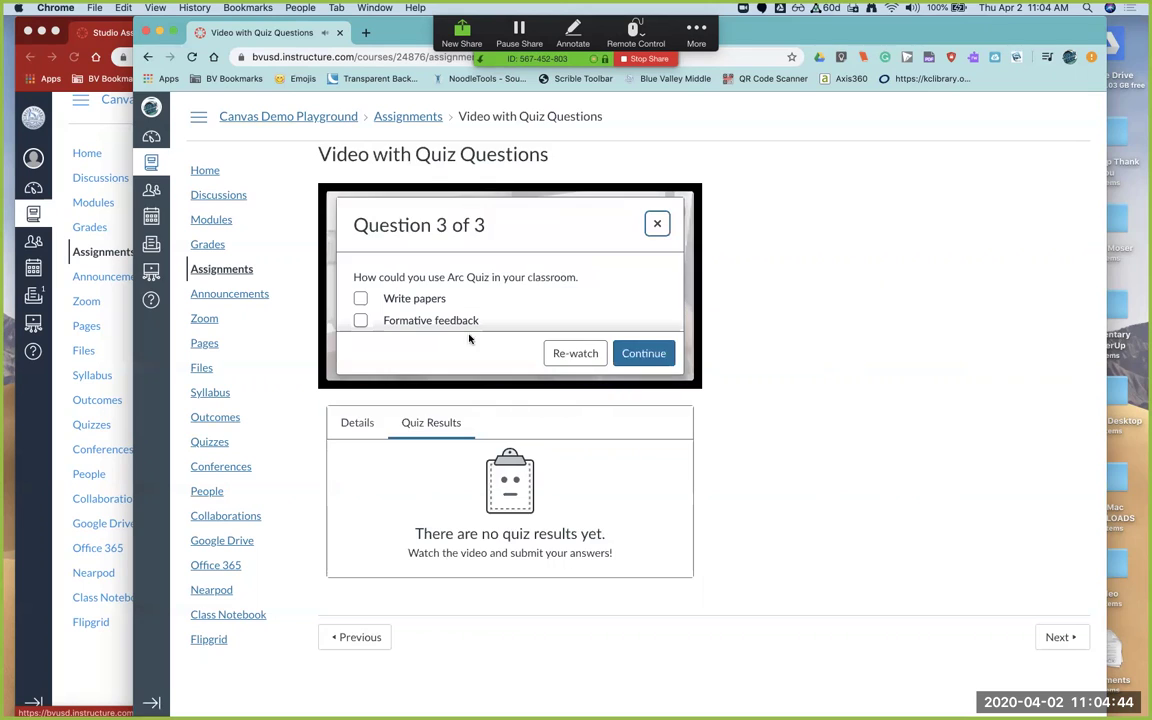
- Answer question 3 from the Write papers and Formative feedback options to reach the Hooray screen
{"action": "left_click", "coordinate": [361, 302]}
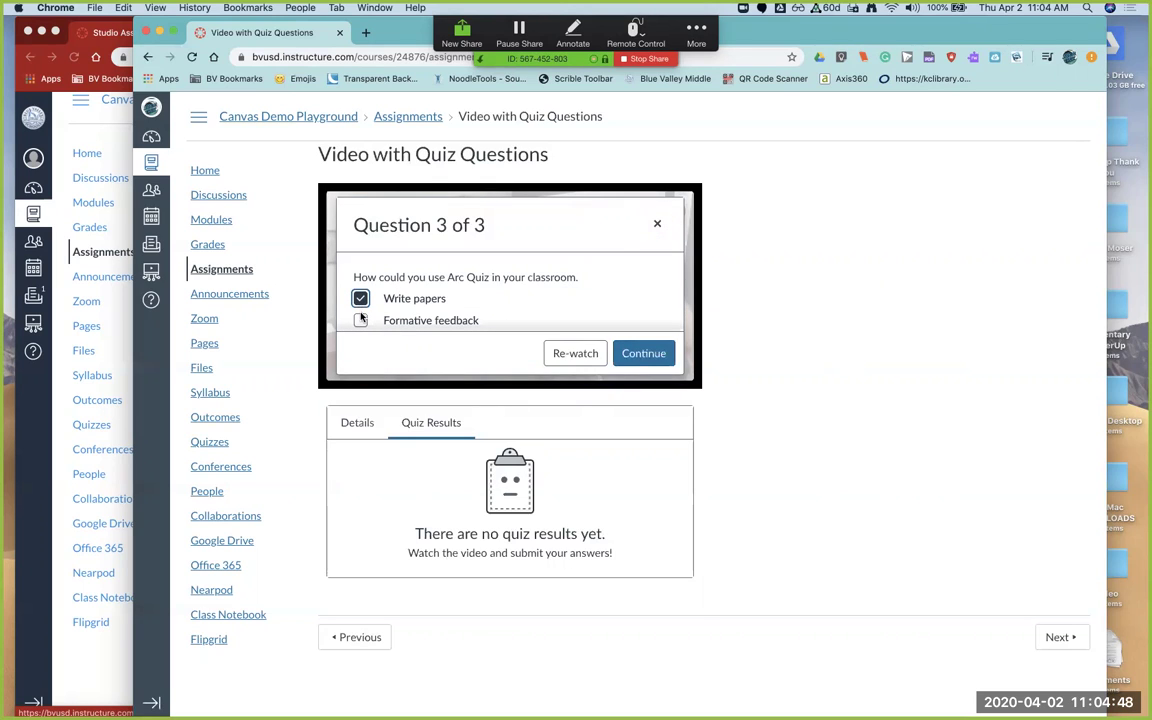
{"action": "left_click", "coordinate": [361, 319]}
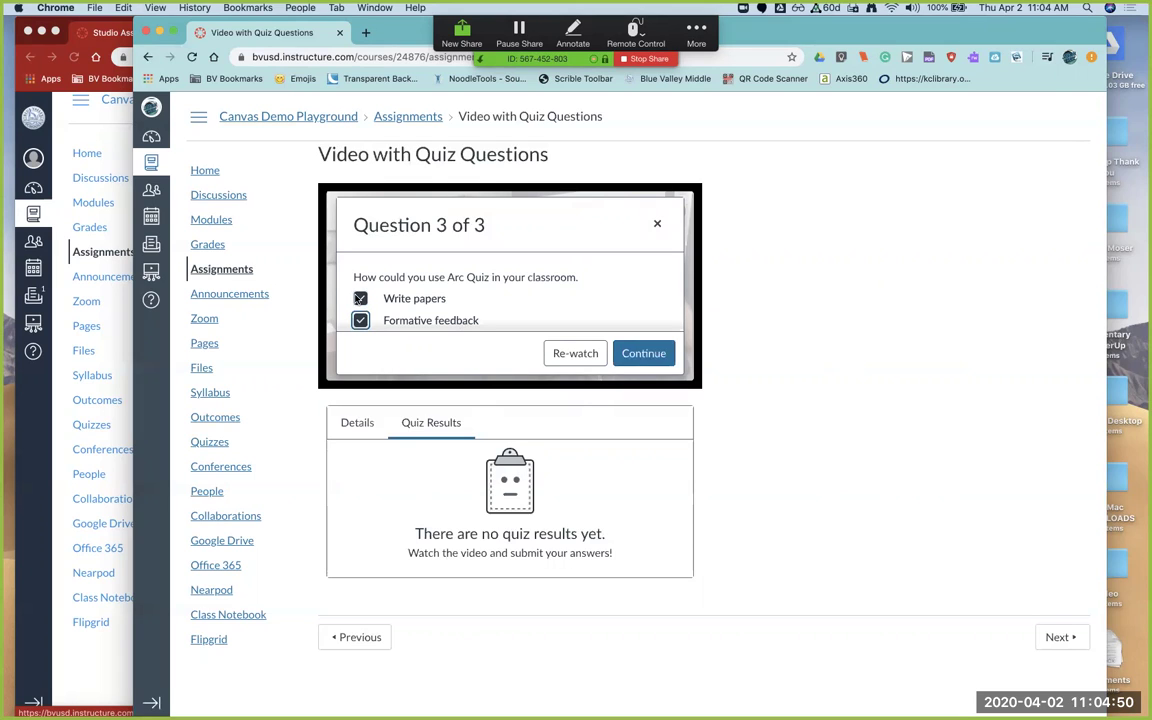
{"action": "left_click", "coordinate": [360, 300]}
{"action": "left_click", "coordinate": [643, 353]}
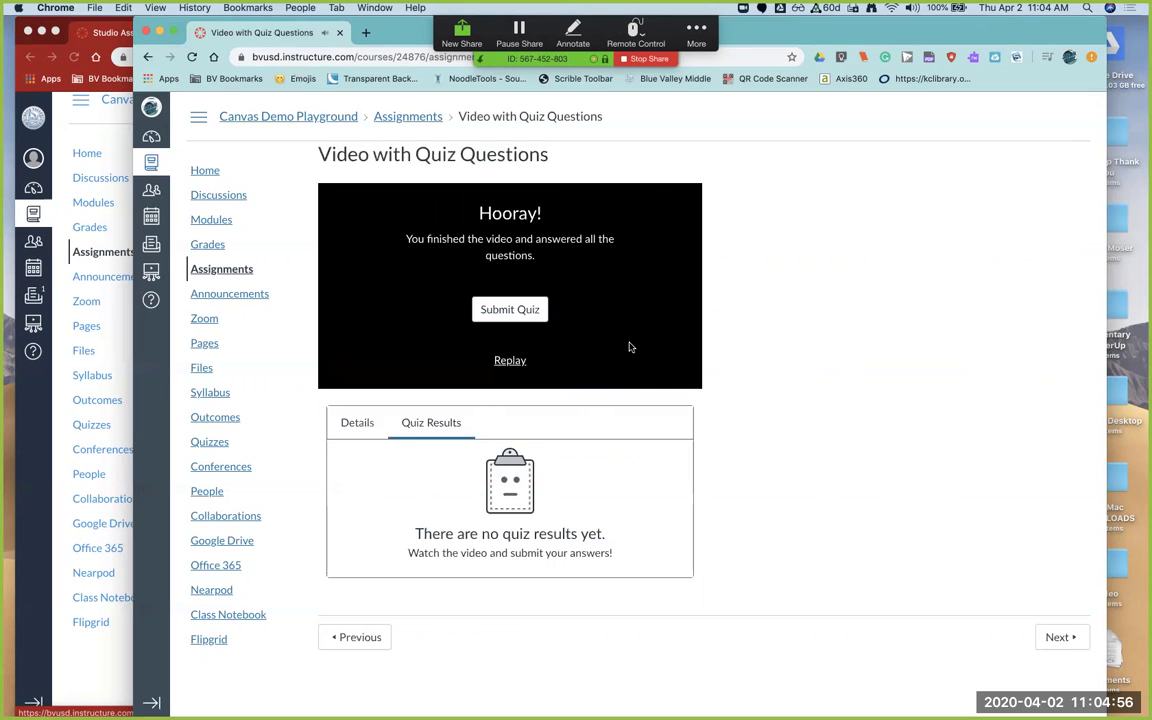
- Submit the quiz, review the 75% (3 of 4 points) results, and go to Grades
{"action": "left_click", "coordinate": [513, 314]}
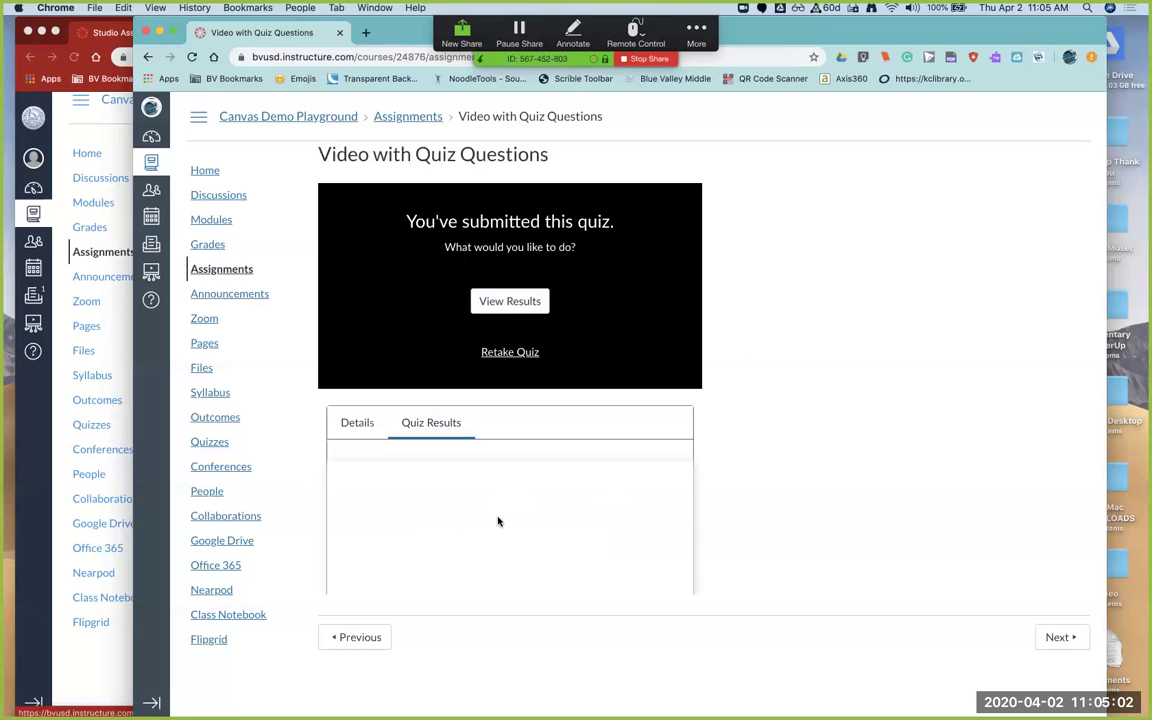
{"action": "scroll", "coordinate": [498, 521], "scroll_direction": "down", "scroll_amount": 6}
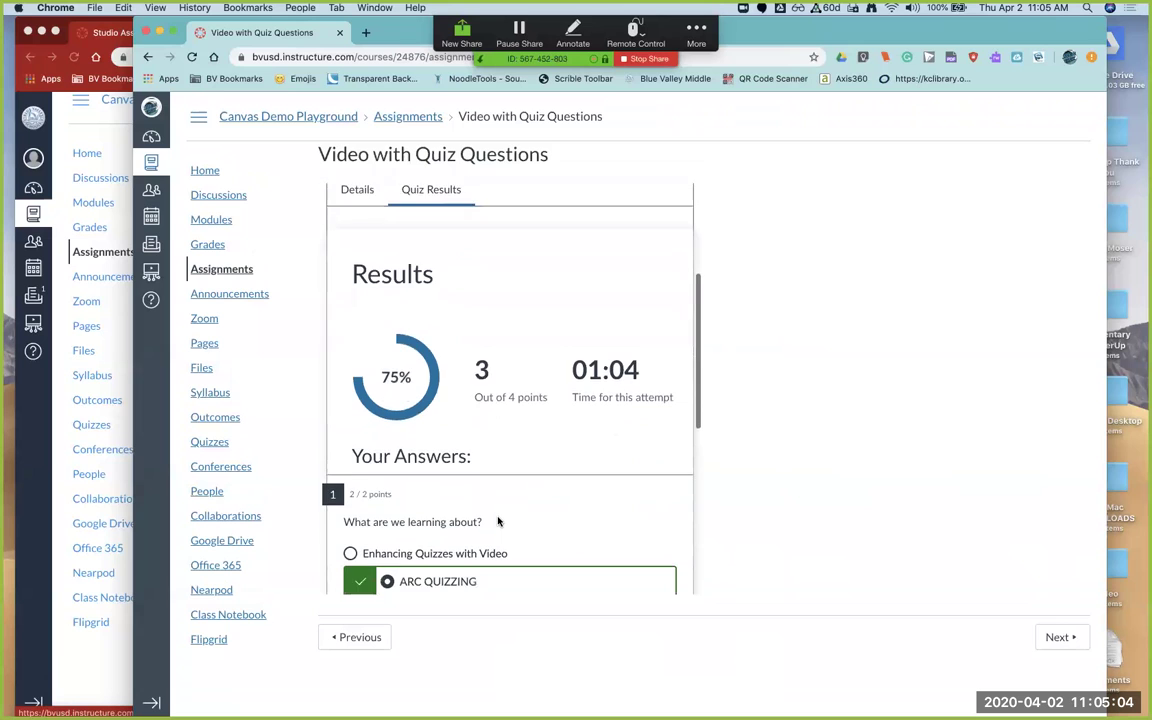
{"action": "scroll", "coordinate": [498, 521], "scroll_direction": "down", "scroll_amount": 5}
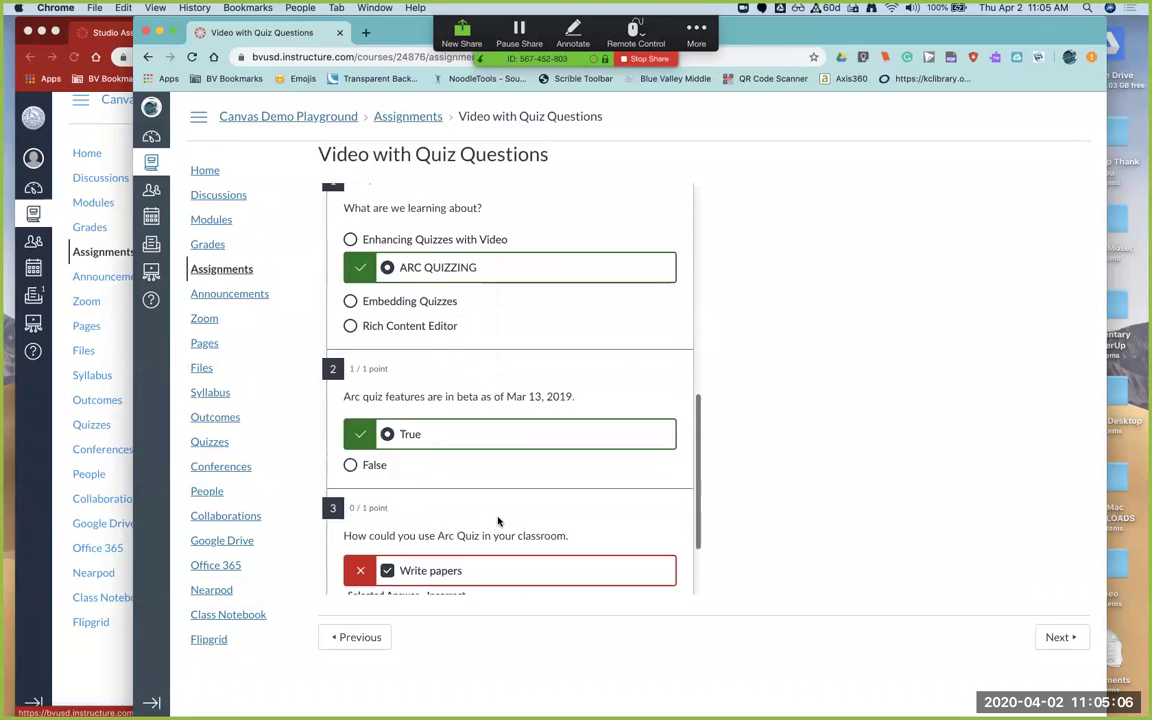
{"action": "scroll", "coordinate": [498, 521], "scroll_direction": "up", "scroll_amount": 4}
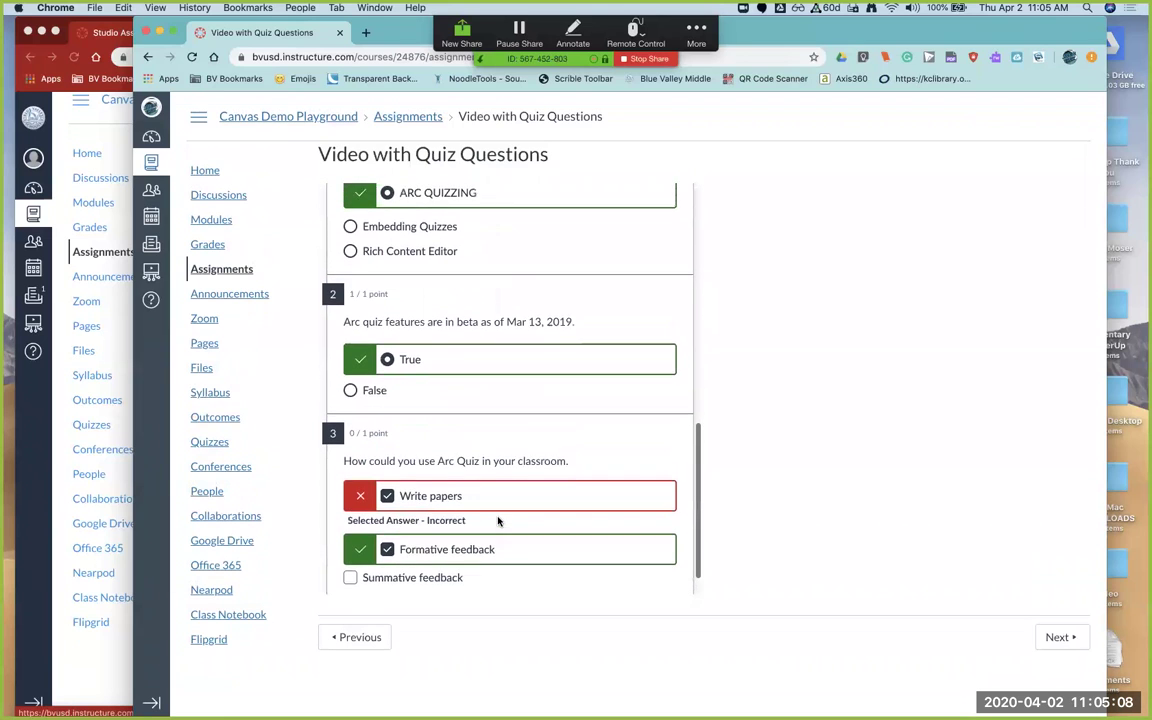
{"action": "scroll", "coordinate": [498, 521], "scroll_direction": "up", "scroll_amount": 8}
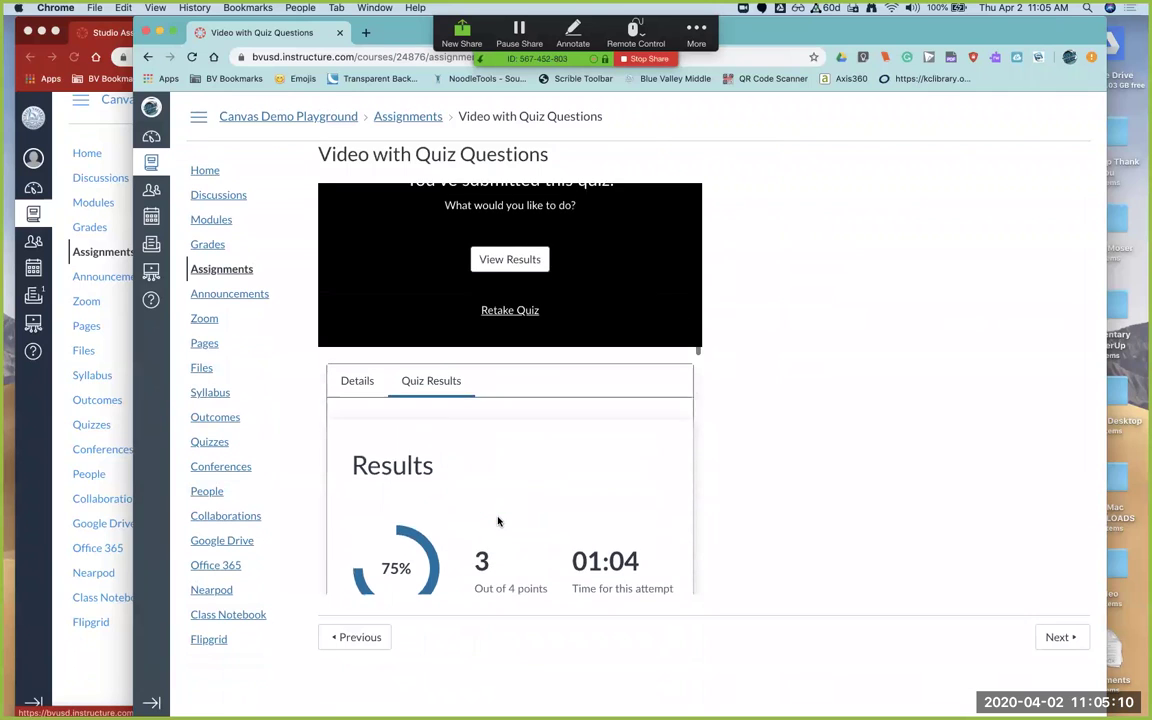
{"action": "scroll", "coordinate": [480, 450], "scroll_direction": "down", "scroll_amount": 2}
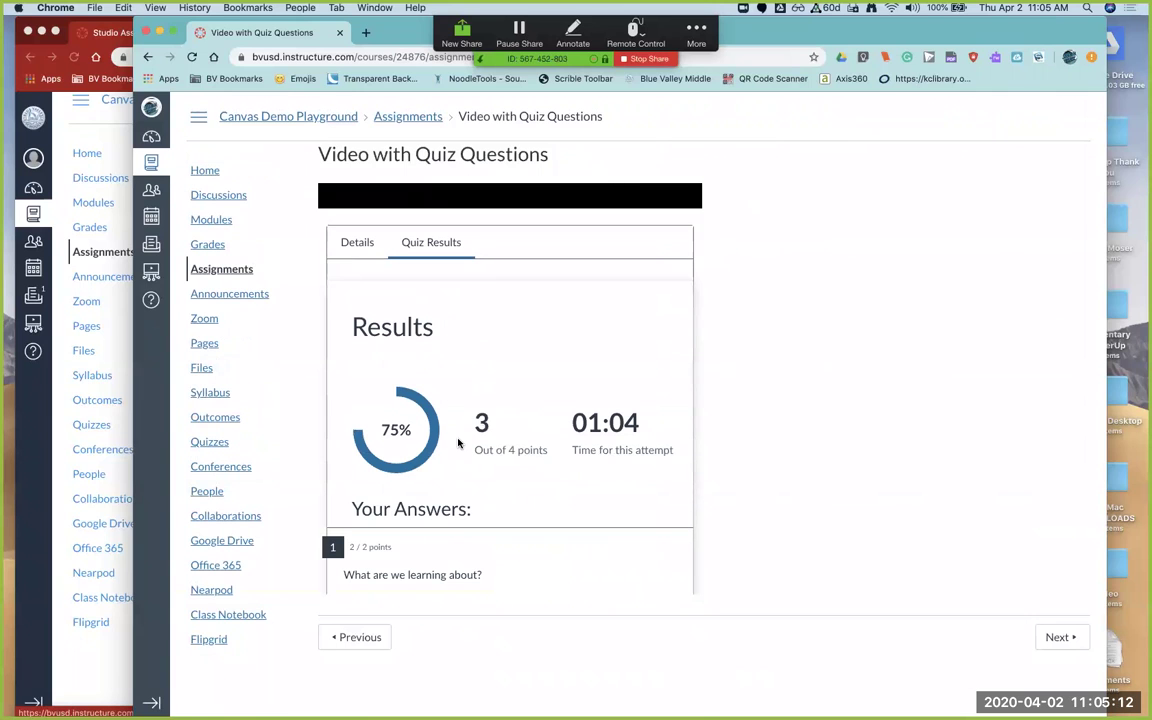
{"action": "scroll", "coordinate": [458, 443], "scroll_direction": "up", "scroll_amount": 4}
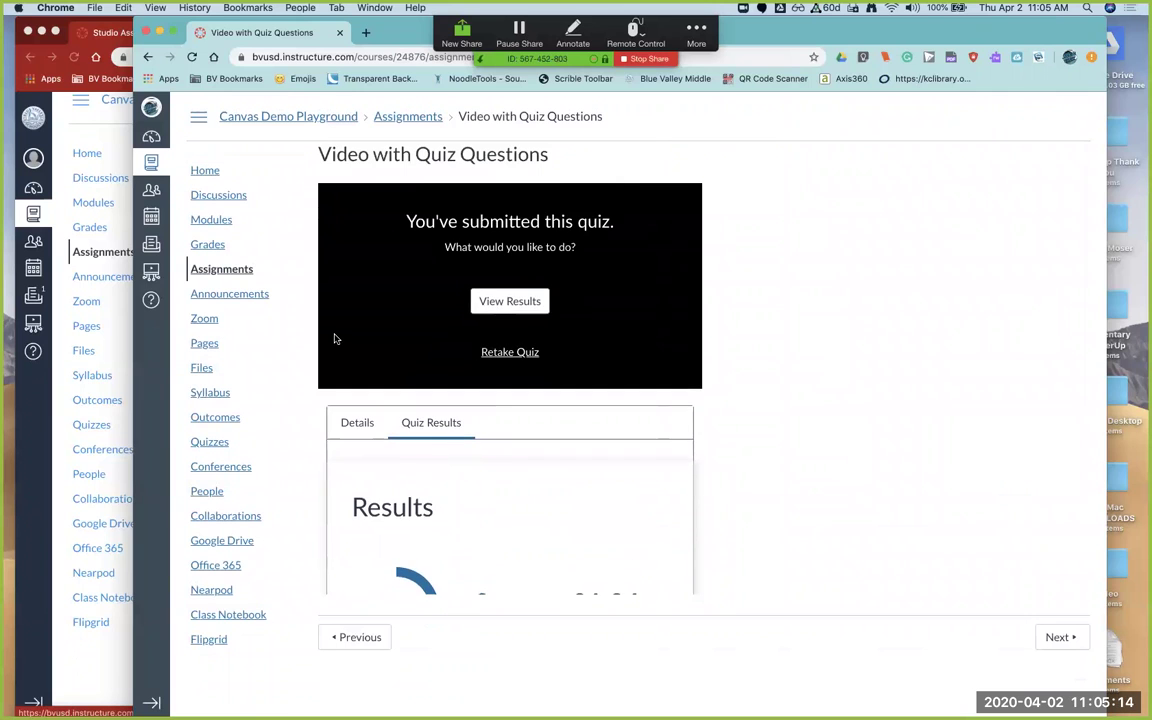
{"action": "left_click", "coordinate": [221, 244]}
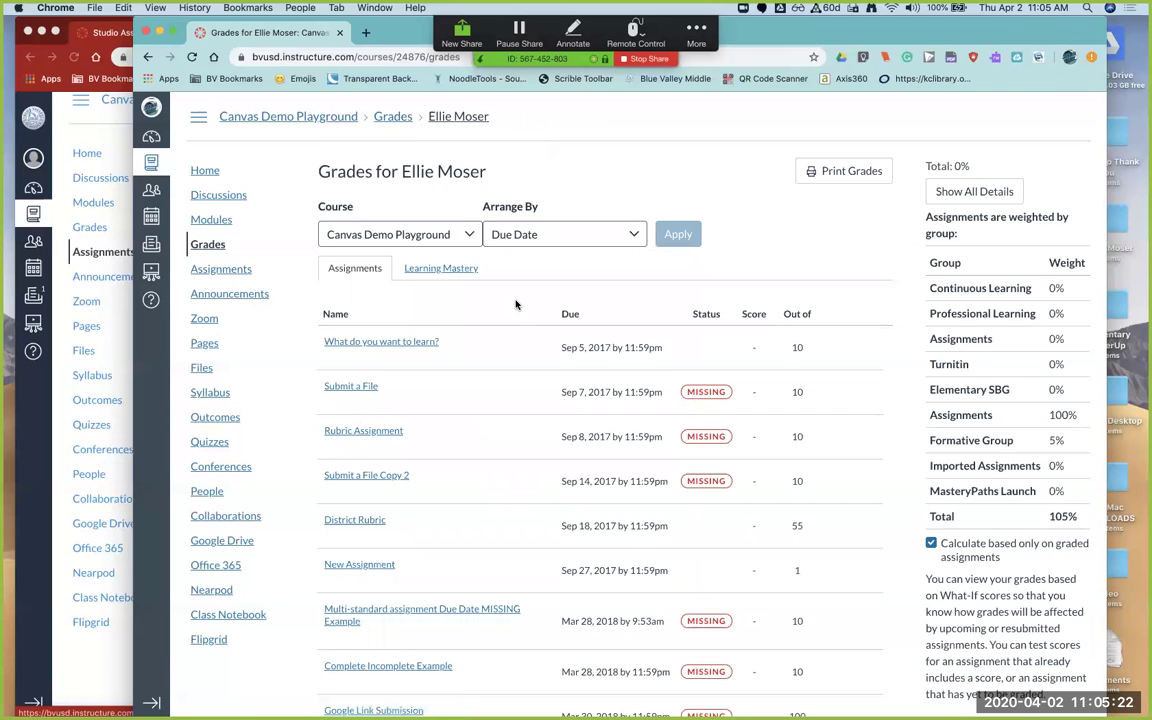
- Search the Grades page for 'video' to find 7.5 out of 10, then switch to the teacher's window
{"action": "scroll", "coordinate": [480, 444], "scroll_direction": "down", "scroll_amount": 10}
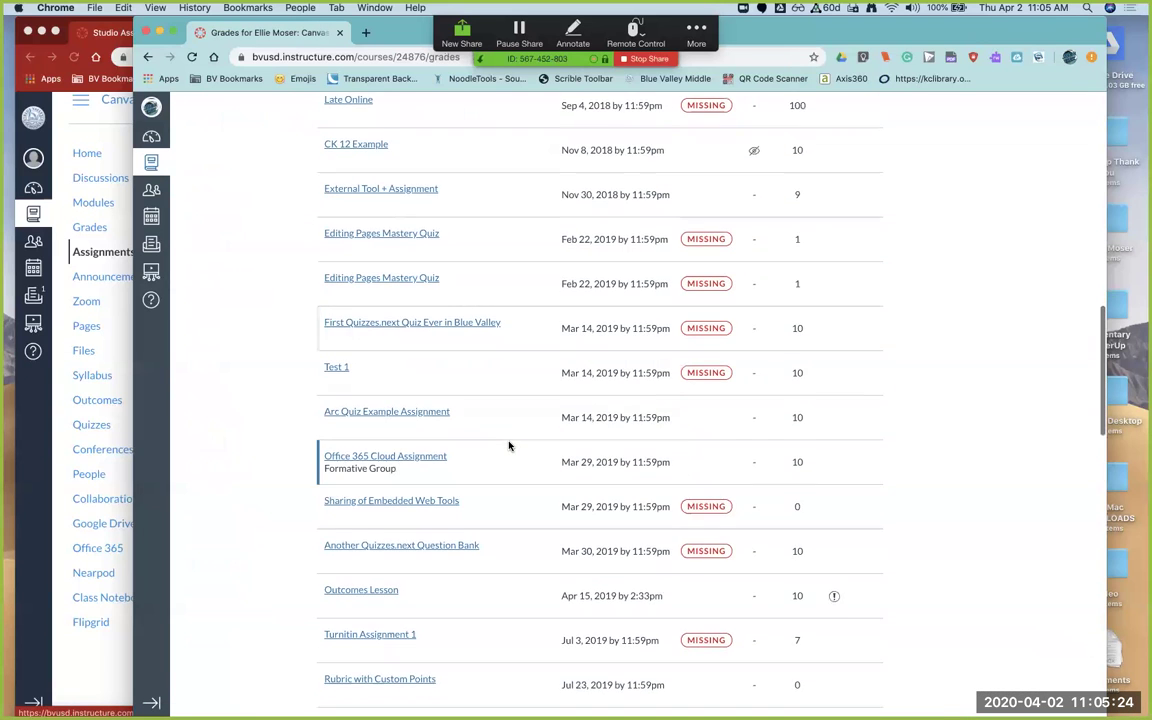
{"action": "key", "text": "super+f"}
{"action": "type", "text": "video"}
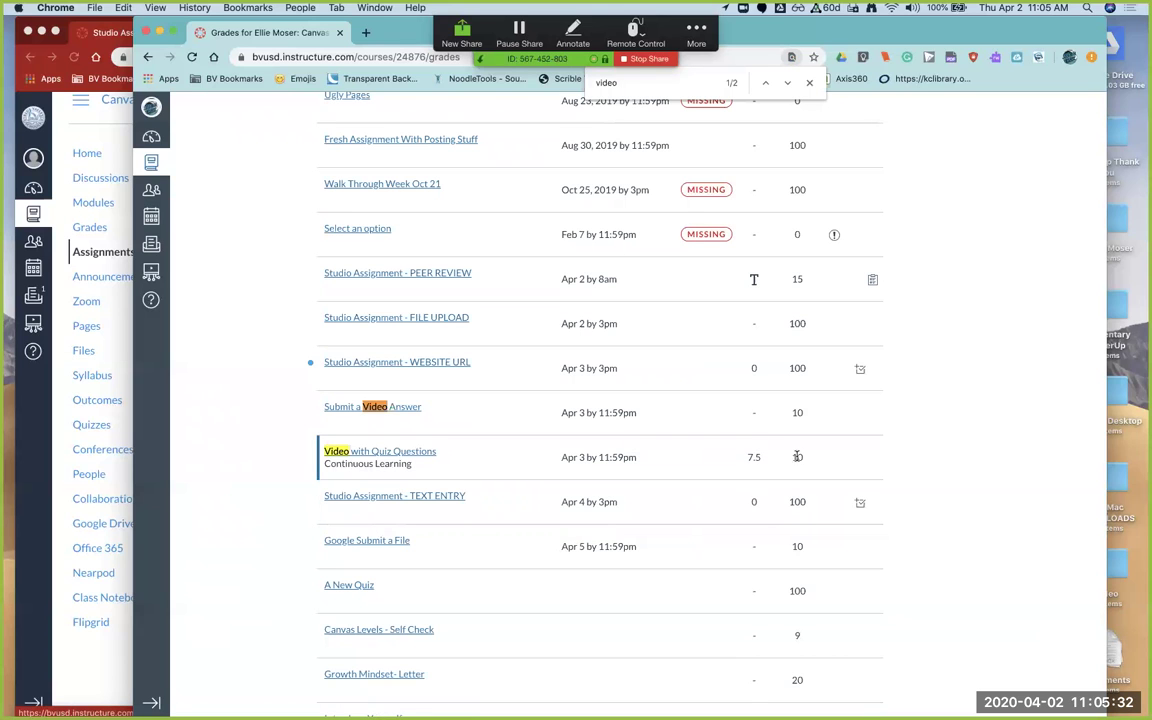
{"action": "scroll", "coordinate": [431, 432], "scroll_direction": "up", "scroll_amount": 20}
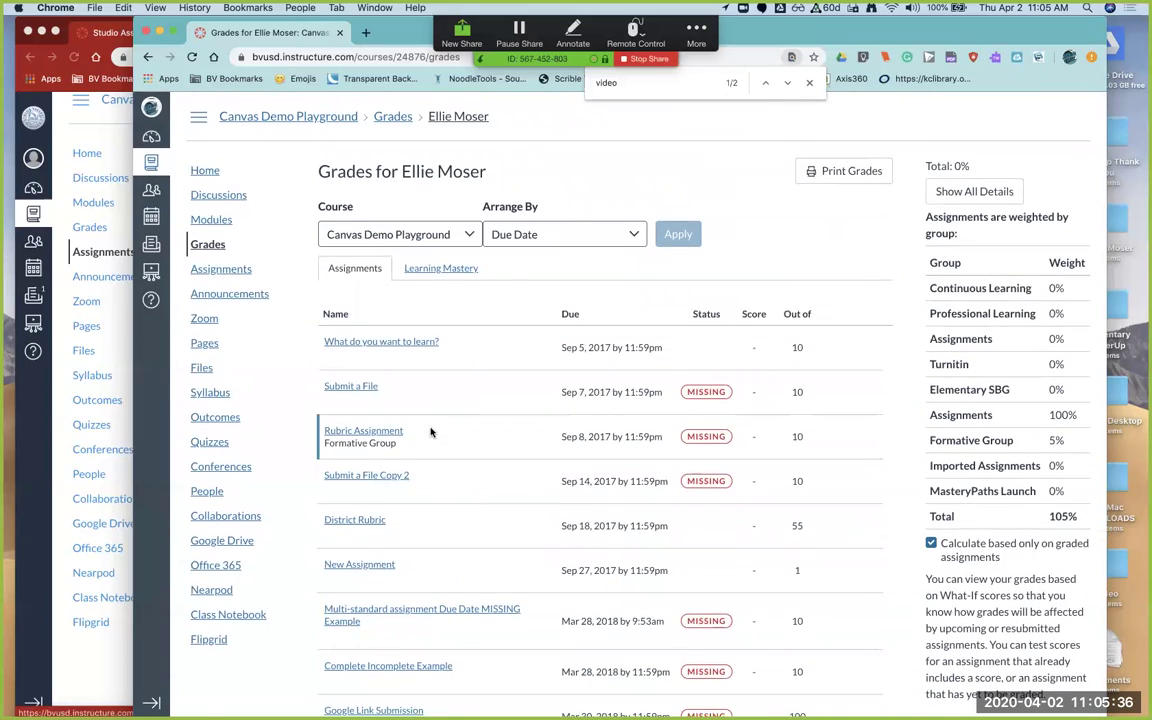
{"action": "key", "text": "super+grave"}
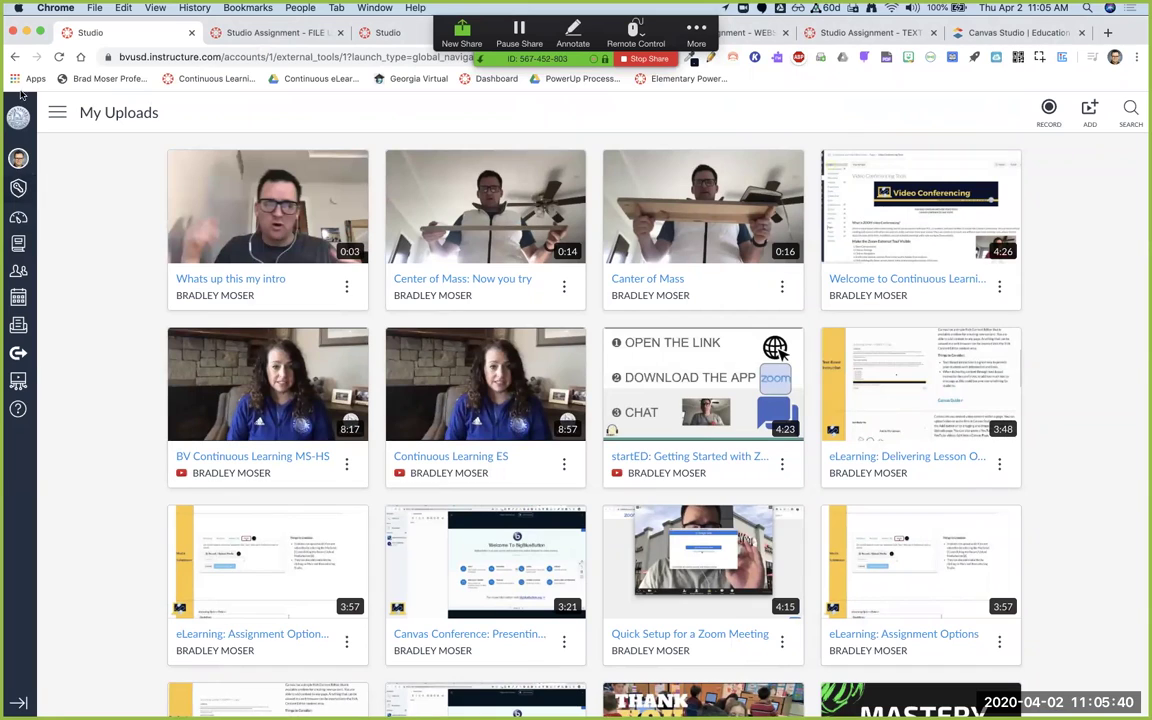
- As the teacher, go back to Course Modules and reach the Video with Quiz Questions assignment
{"action": "right_click", "coordinate": [15, 56]}
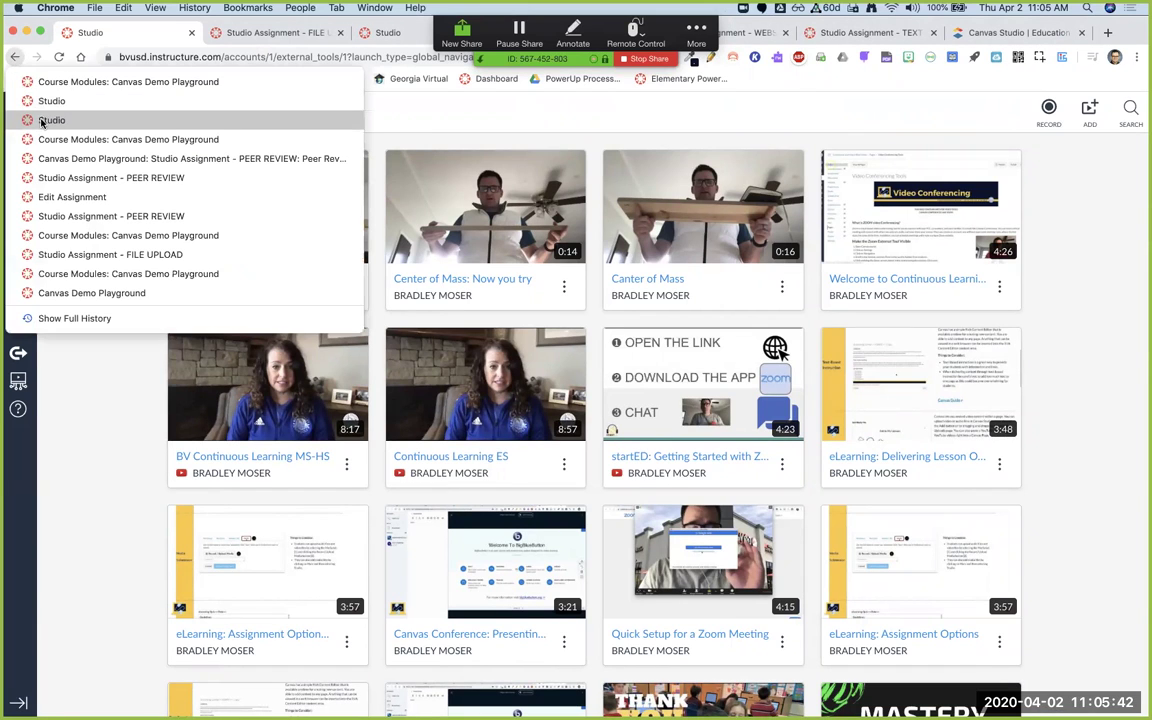
{"action": "left_click", "coordinate": [51, 139]}
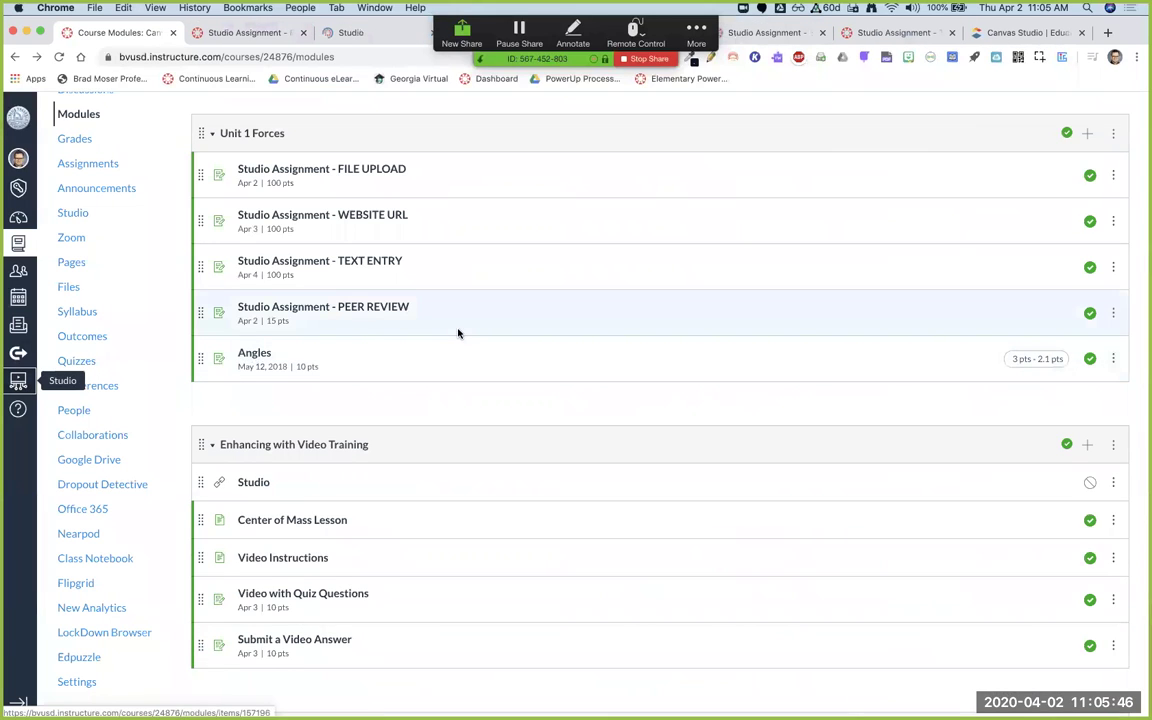
{"action": "left_click", "coordinate": [302, 641]}
{"action": "scroll", "coordinate": [263, 614], "scroll_direction": "down", "scroll_amount": 3}
{"action": "left_click", "coordinate": [226, 677]}
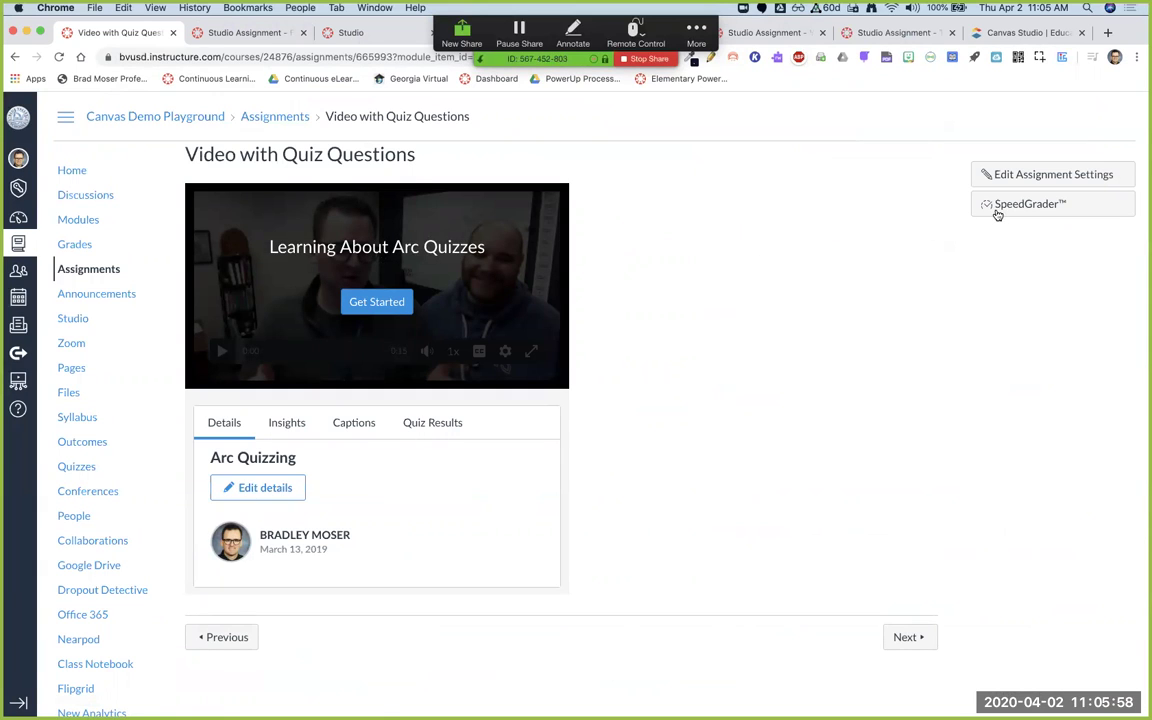
- On Quiz Results, view the Student Results report, then the Item Analysis report
{"action": "left_click", "coordinate": [428, 425]}
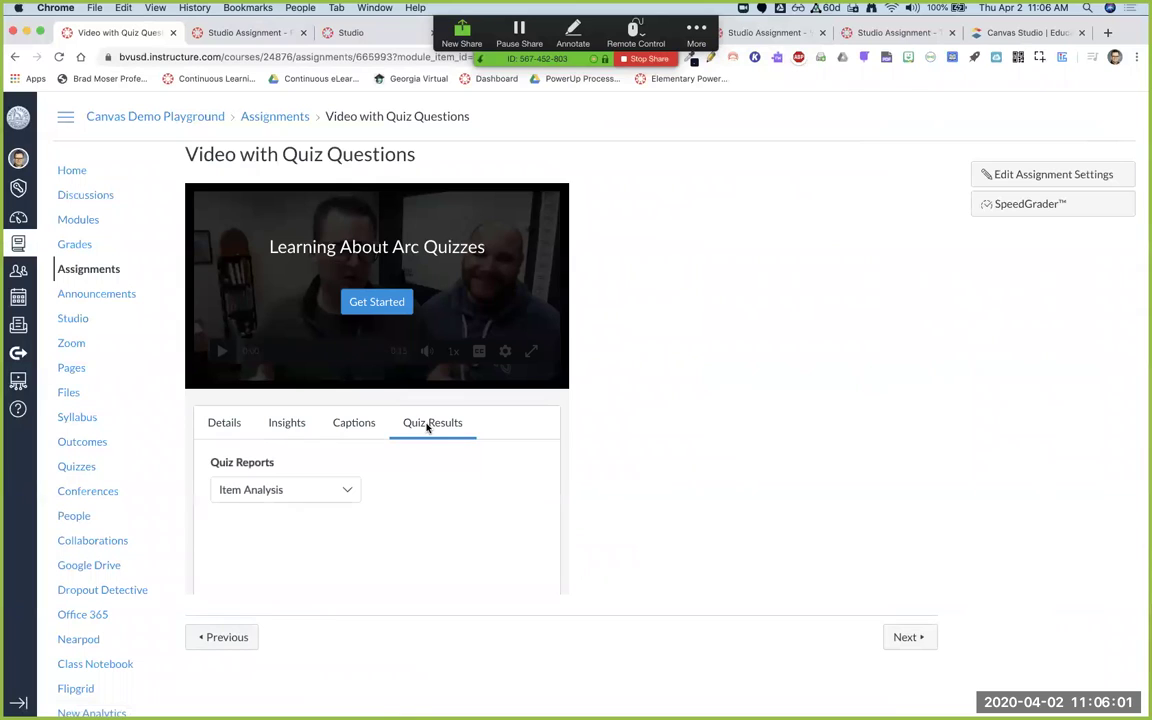
{"action": "left_click", "coordinate": [348, 494]}
{"action": "left_click", "coordinate": [327, 537]}
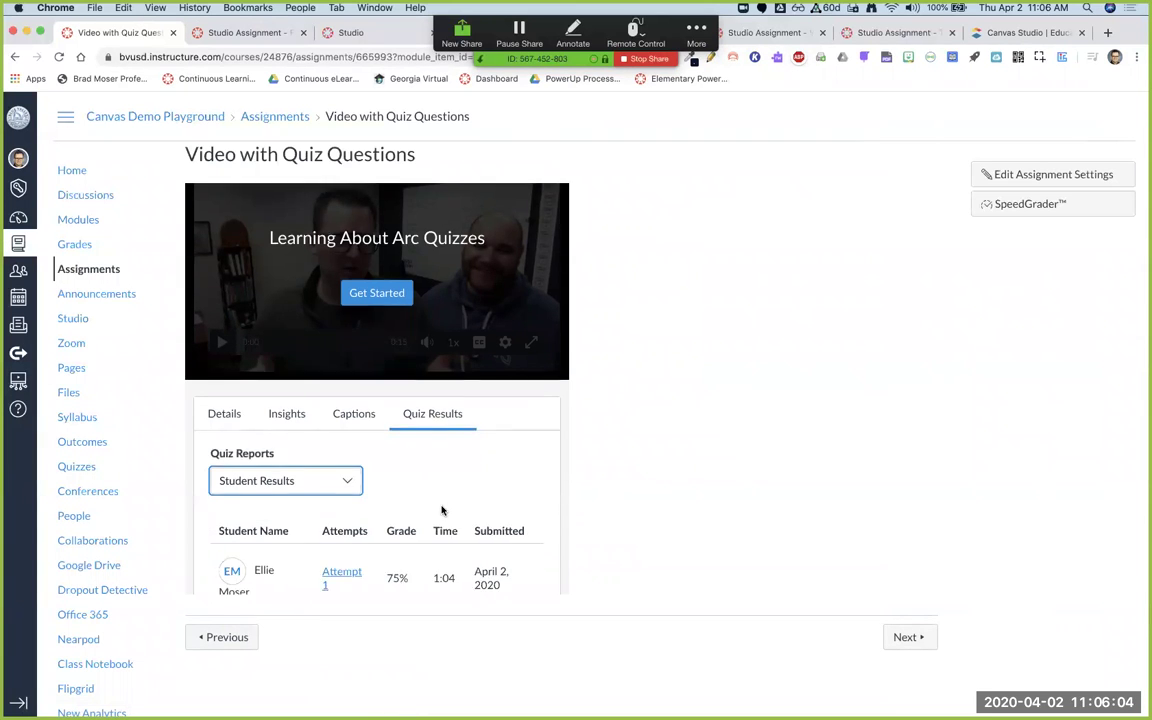
{"action": "scroll", "coordinate": [442, 511], "scroll_direction": "down", "scroll_amount": 3}
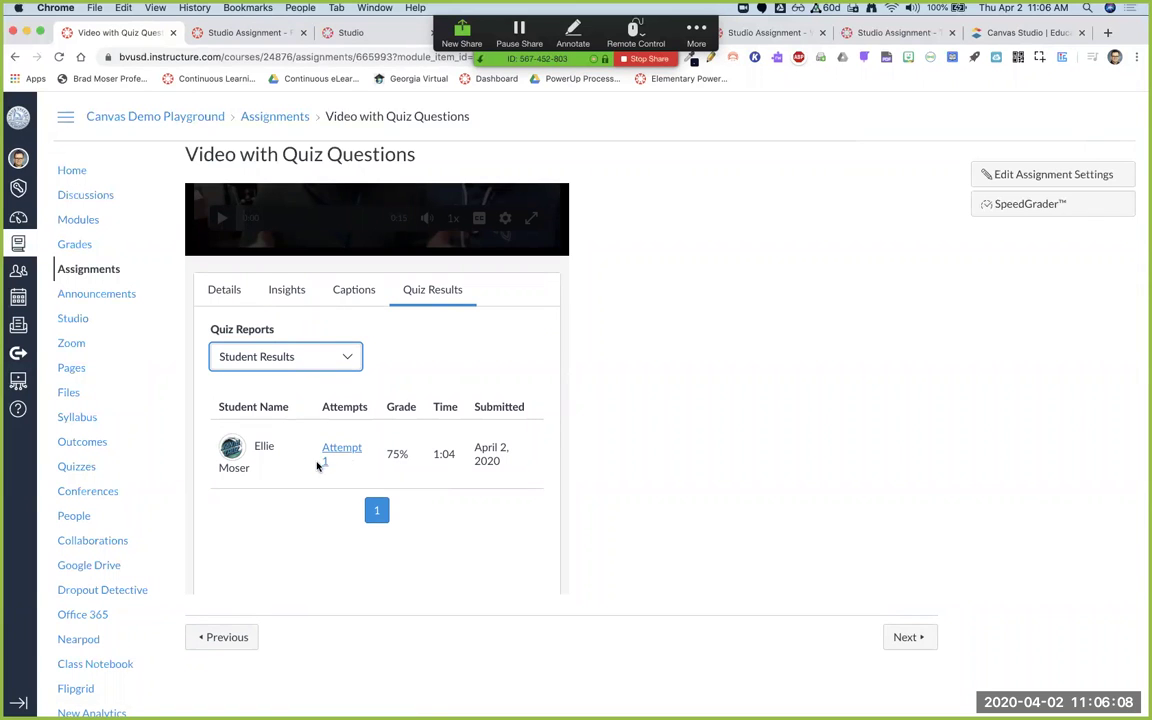
{"action": "left_click", "coordinate": [321, 360]}
{"action": "left_click", "coordinate": [293, 384]}
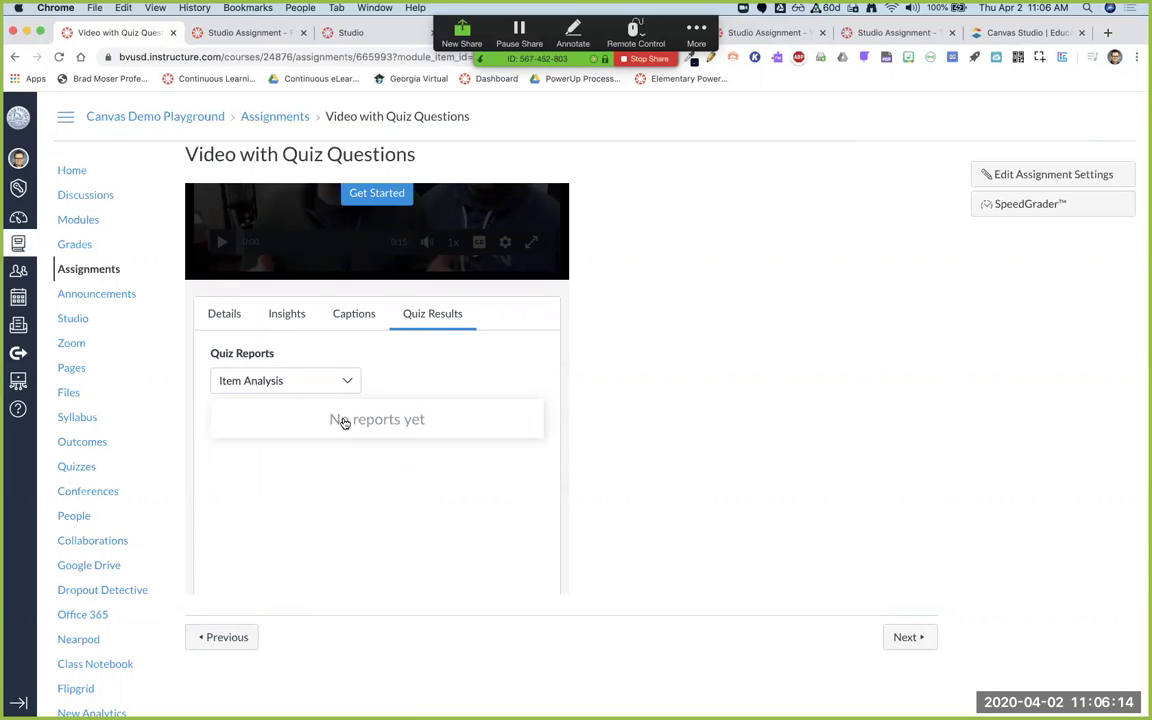
{"action": "key", "text": "space"}
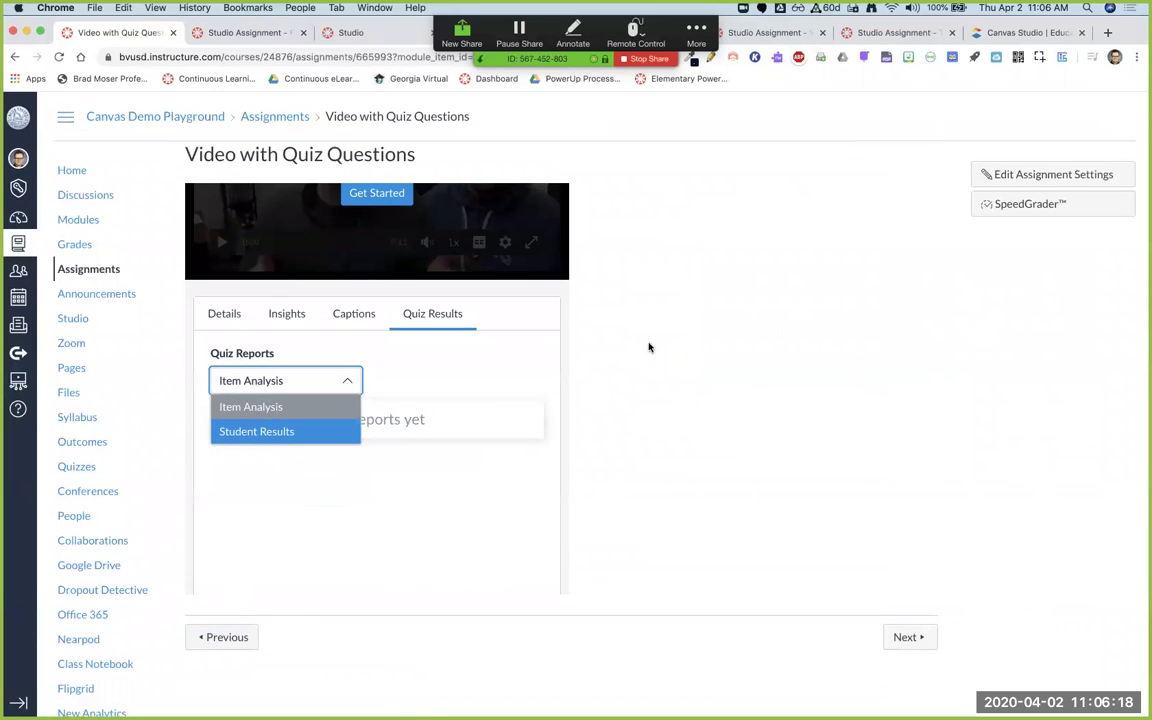
- In SpeedGrader, select the student, confirm the 7.5 grade, and close SpeedGrader
{"action": "left_click", "coordinate": [1023, 207]}
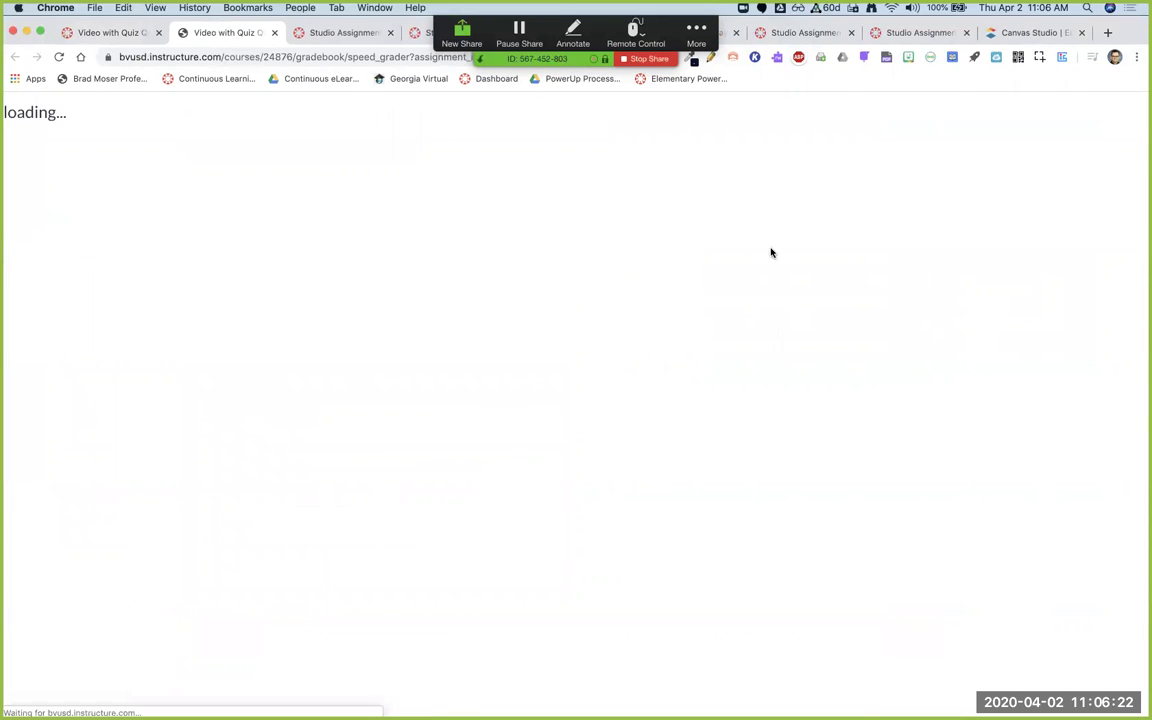
{"action": "left_click", "coordinate": [962, 114]}
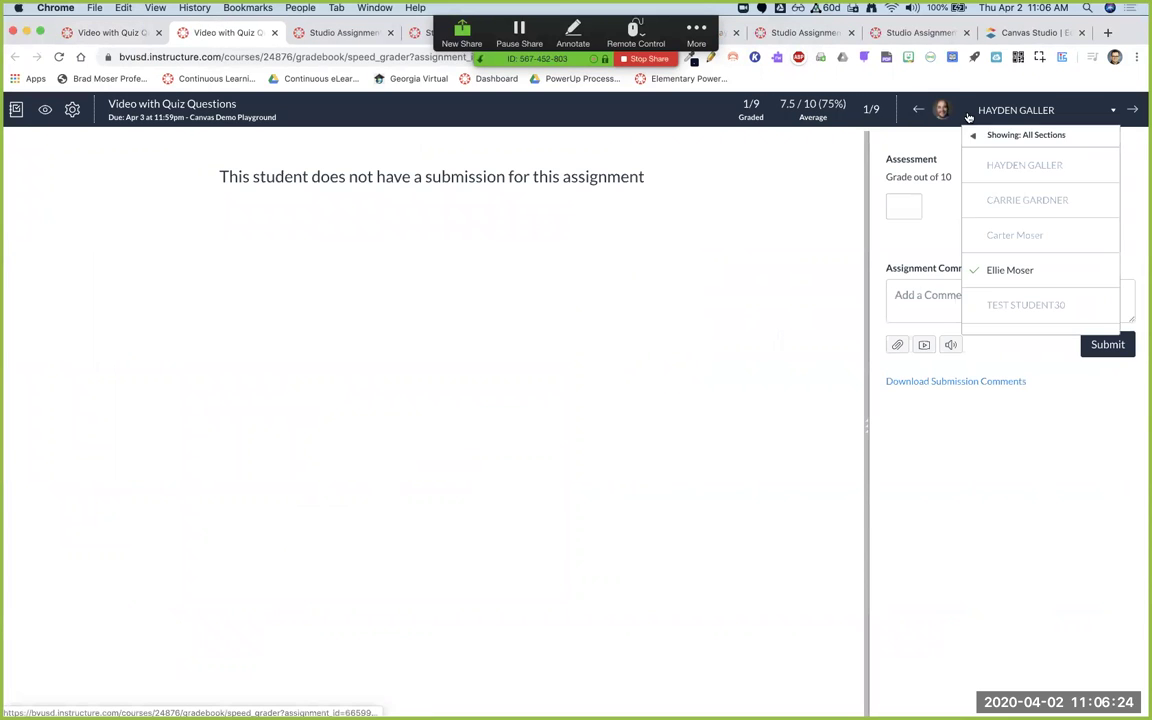
{"action": "left_click", "coordinate": [1011, 270]}
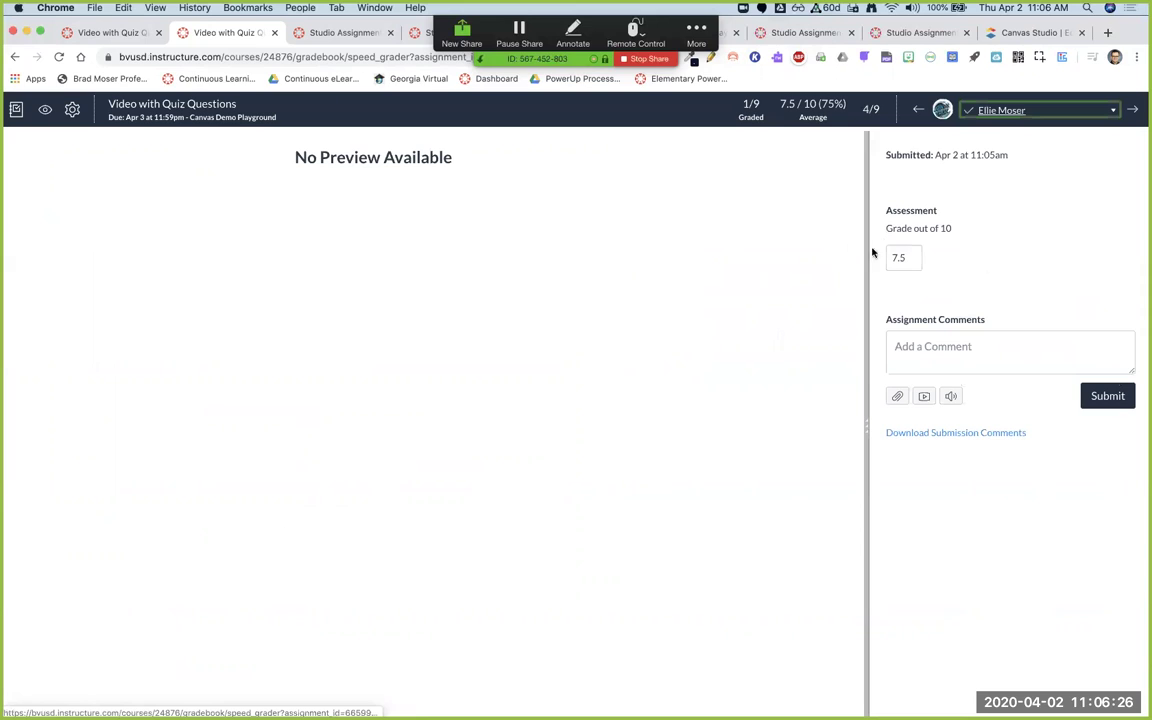
{"action": "left_click", "coordinate": [903, 257]}
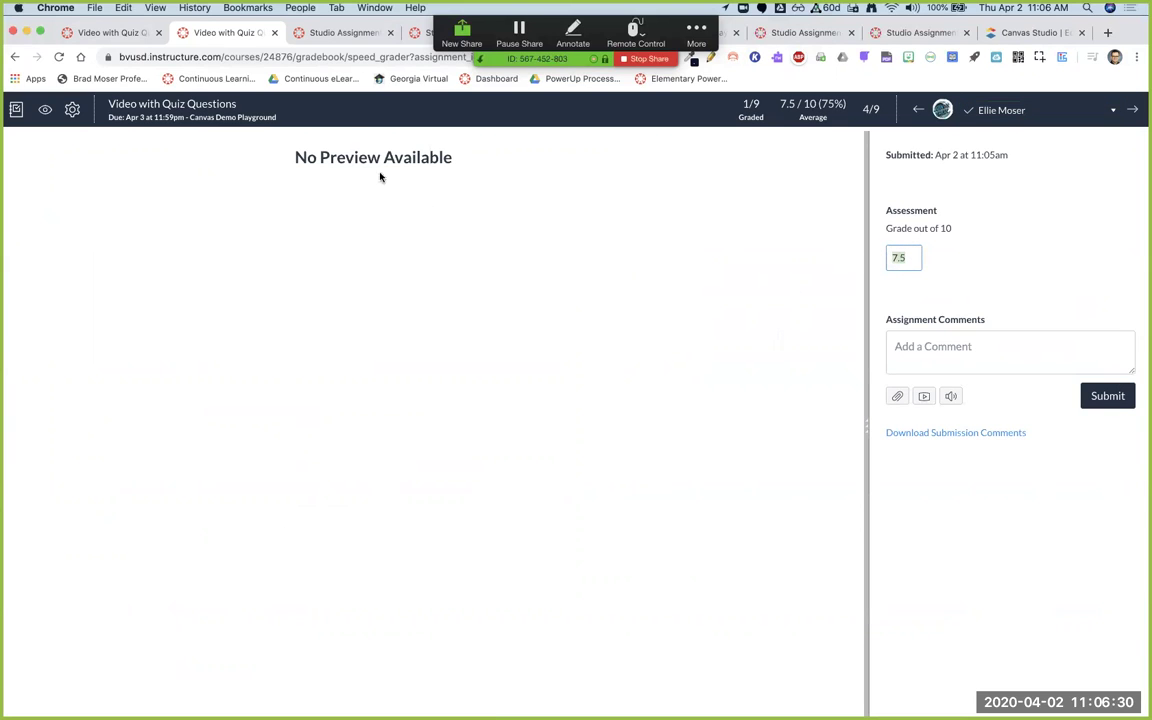
{"action": "left_click", "coordinate": [274, 32]}
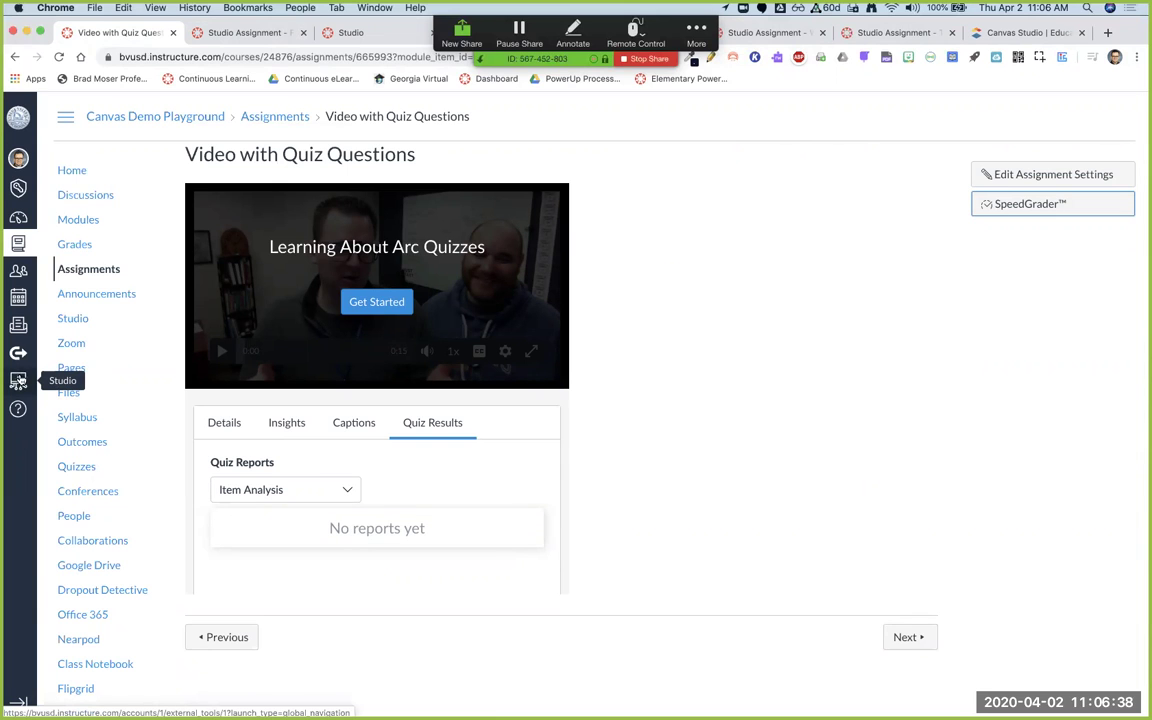
- Switch to the Studio Assignment tab, then to the Studio My Uploads tab
{"action": "left_click", "coordinate": [228, 33]}
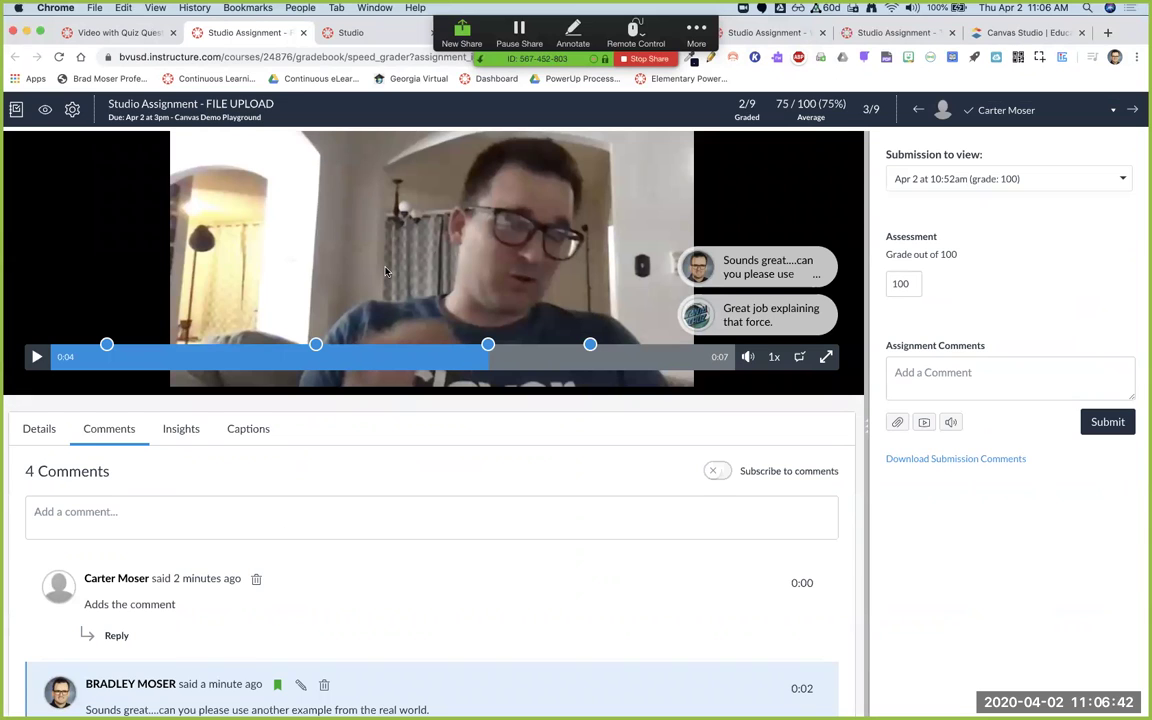
{"action": "scroll", "coordinate": [385, 270], "scroll_direction": "up", "scroll_amount": 1}
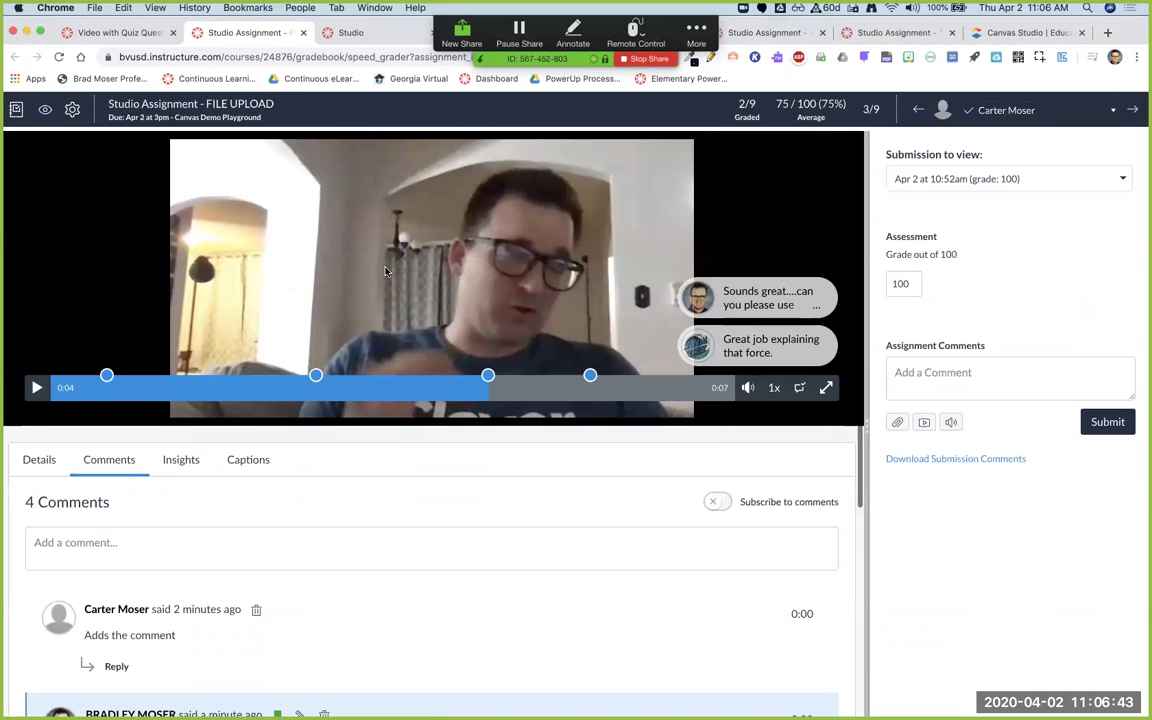
{"action": "left_click", "coordinate": [345, 33]}
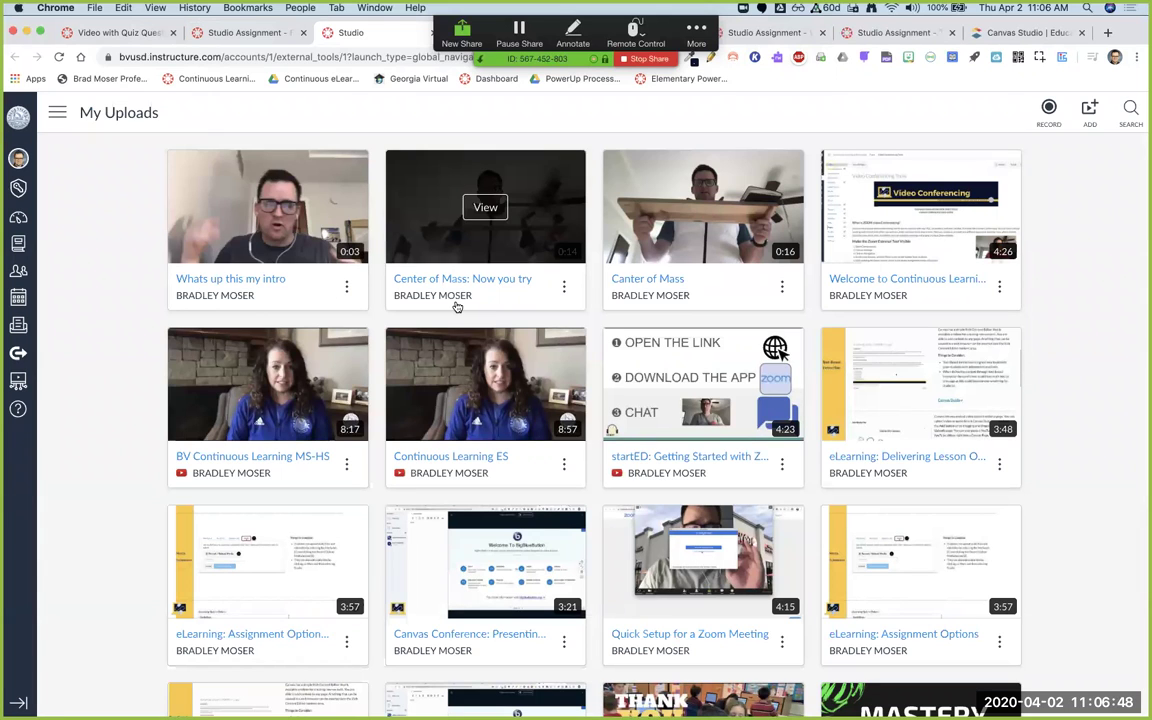
- Create a quiz from the Center of Mass: Now you try video titled 'Find the Center of Mass'
{"action": "left_click", "coordinate": [564, 289]}
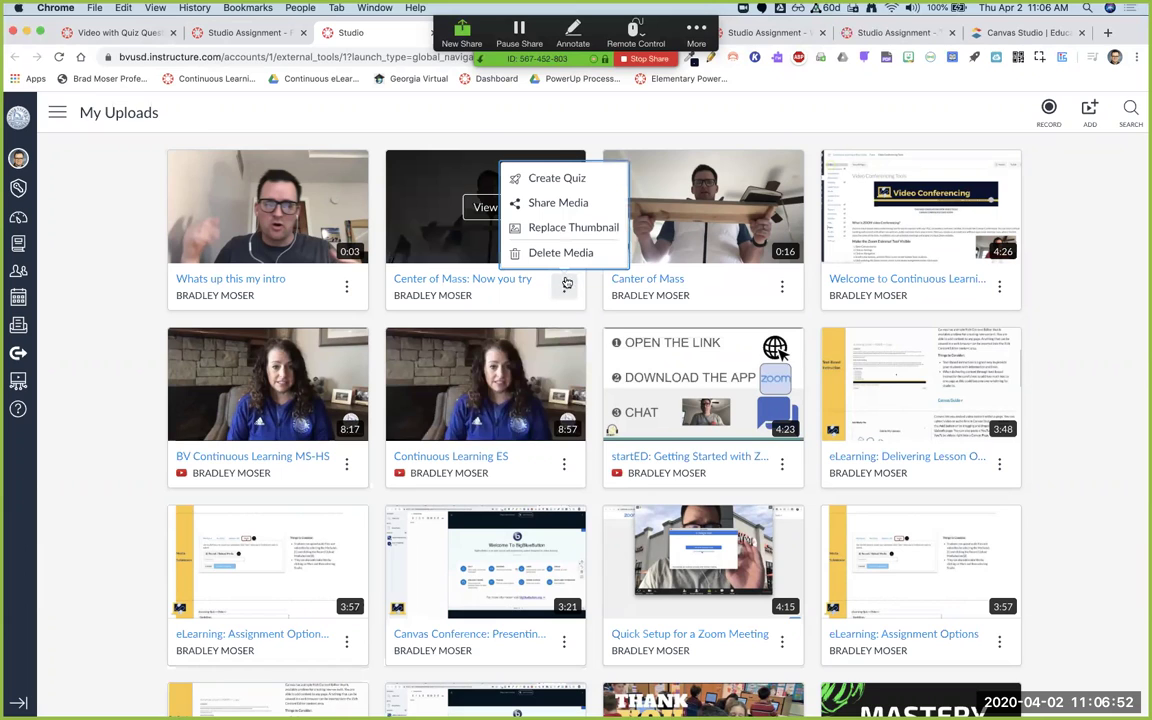
{"action": "left_click", "coordinate": [551, 182]}
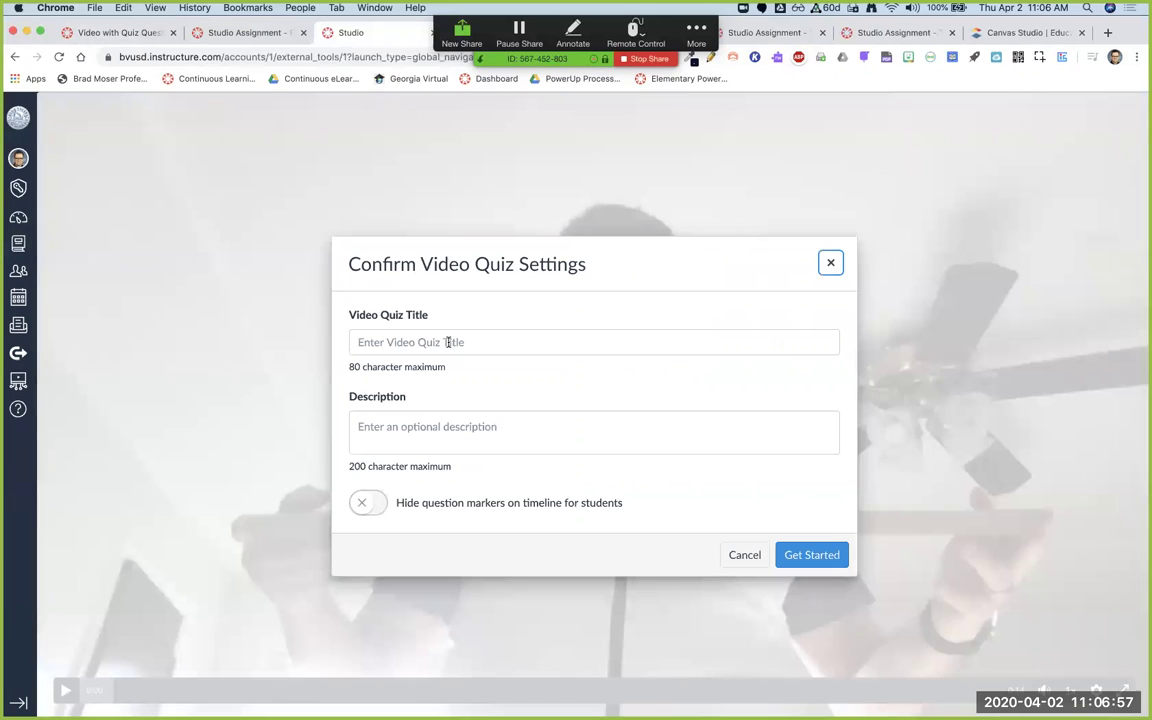
{"action": "left_click", "coordinate": [447, 342]}
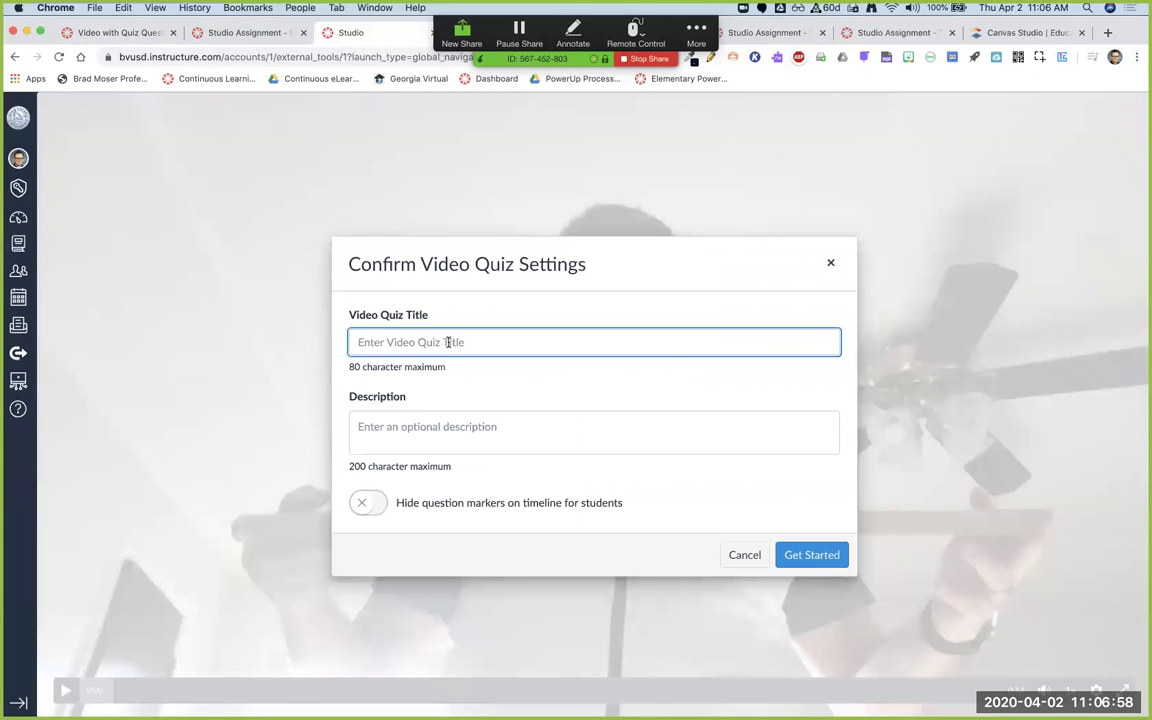
{"action": "type", "text": "Find the Cent"}
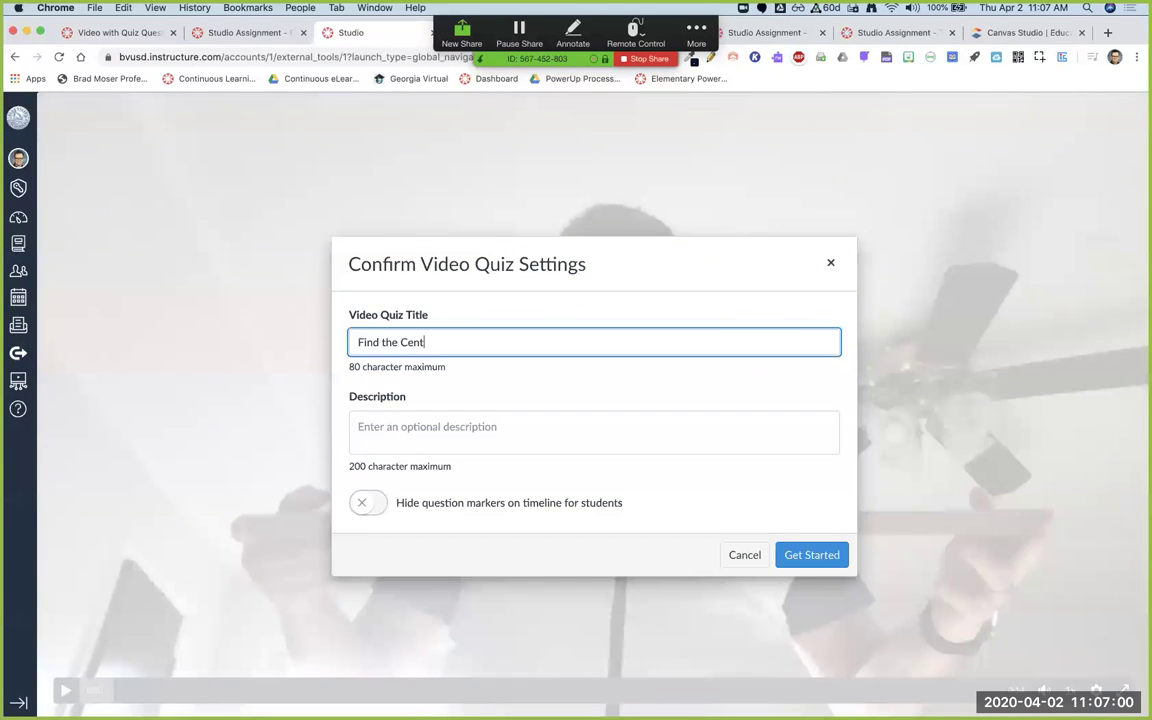
{"action": "type", "text": "er of Massa"}
- Add a description asking students to find the center of mass, leaving Hide question markers off
{"action": "left_click", "coordinate": [437, 427]}
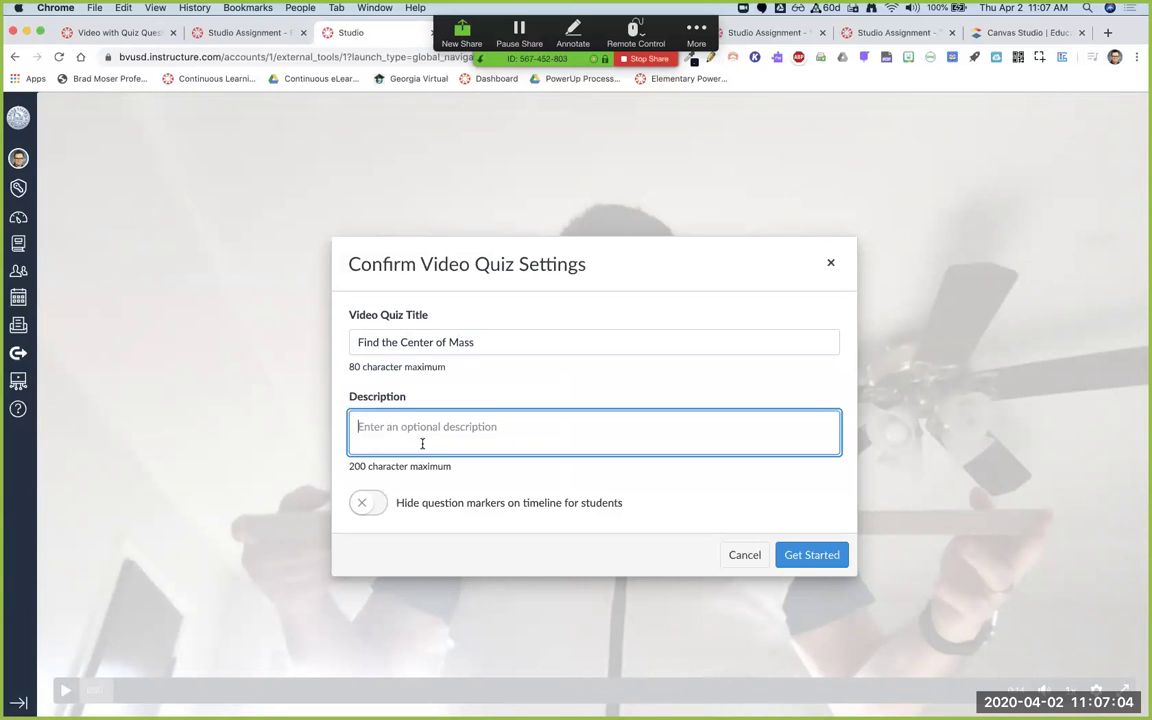
{"action": "type", "text": "Can you find"}
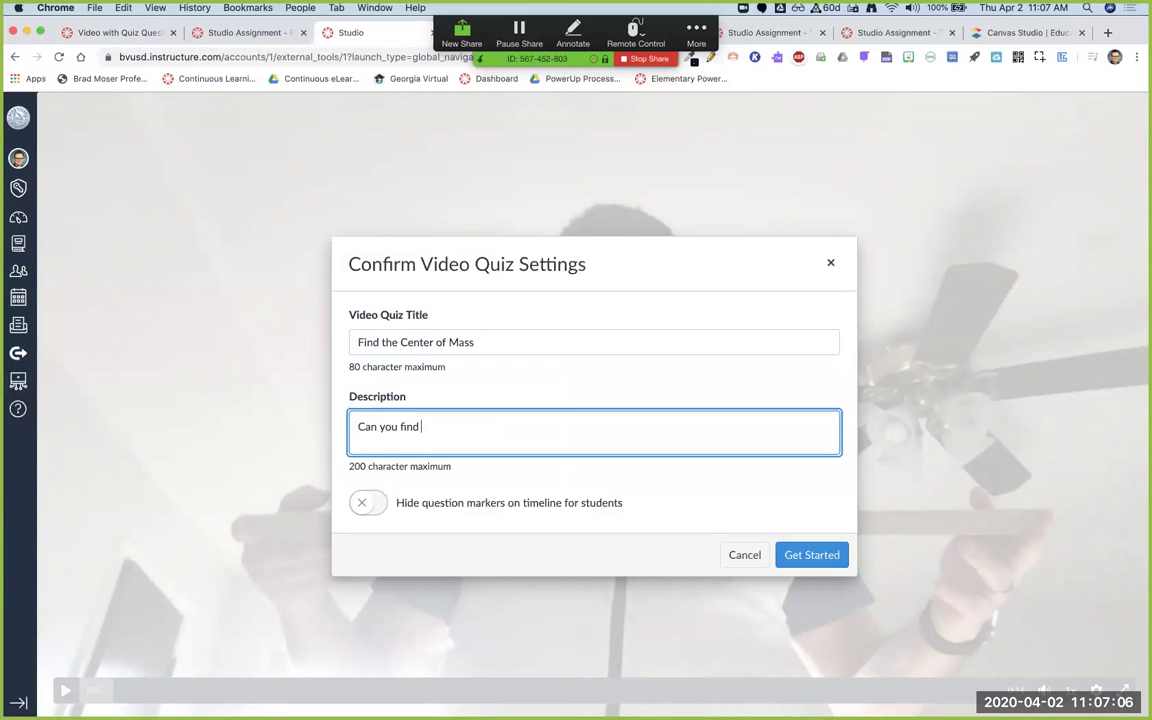
{"action": "type", "text": " teh ce"}
{"action": "key", "text": "BackSpace"}
{"action": "key", "text": "BackSpace"}
{"action": "key", "text": "BackSpace"}
{"action": "key", "text": "BackSpace"}
{"action": "key", "text": "BackSpace"}
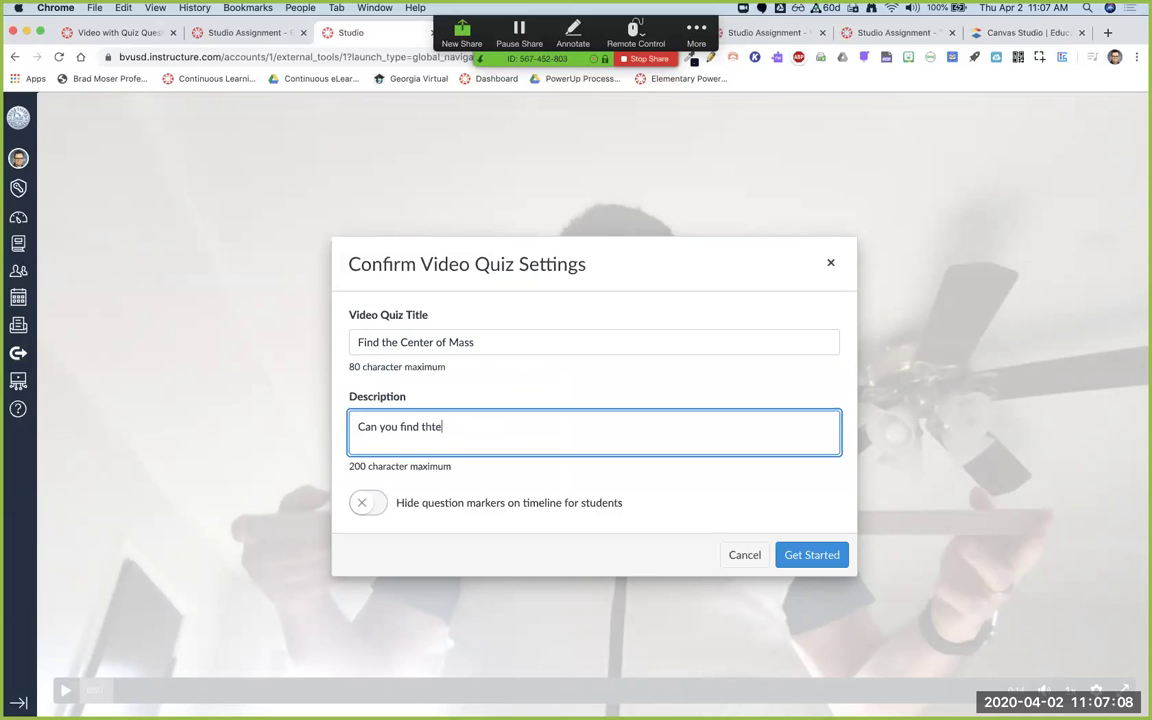
{"action": "type", "text": "hte"}
{"action": "key", "text": "BackSpace"}
{"action": "key", "text": "BackSpace"}
{"action": "type", "text": "e center of mas"}
{"action": "left_click", "coordinate": [372, 504]}
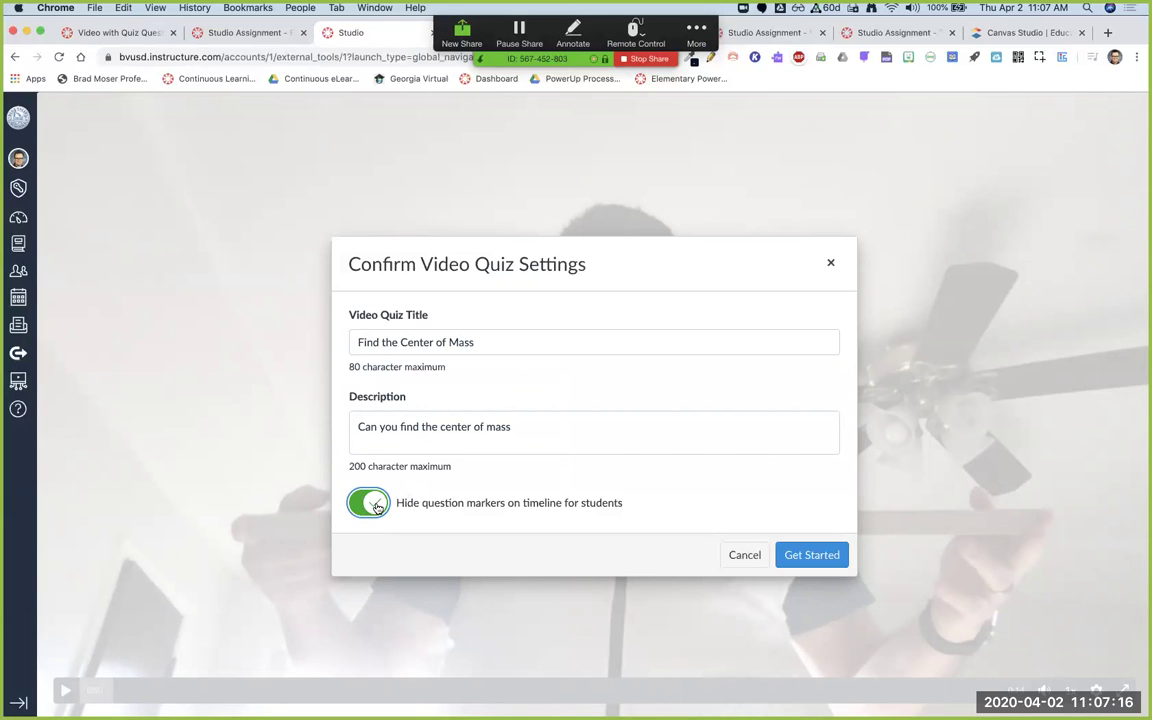
{"action": "left_click", "coordinate": [375, 506]}
{"action": "left_click", "coordinate": [375, 506]}
{"action": "left_click", "coordinate": [375, 506]}
- Start the quiz editor, pause the video at 0:02, and add a multiple-choice question there
{"action": "left_click", "coordinate": [812, 555]}
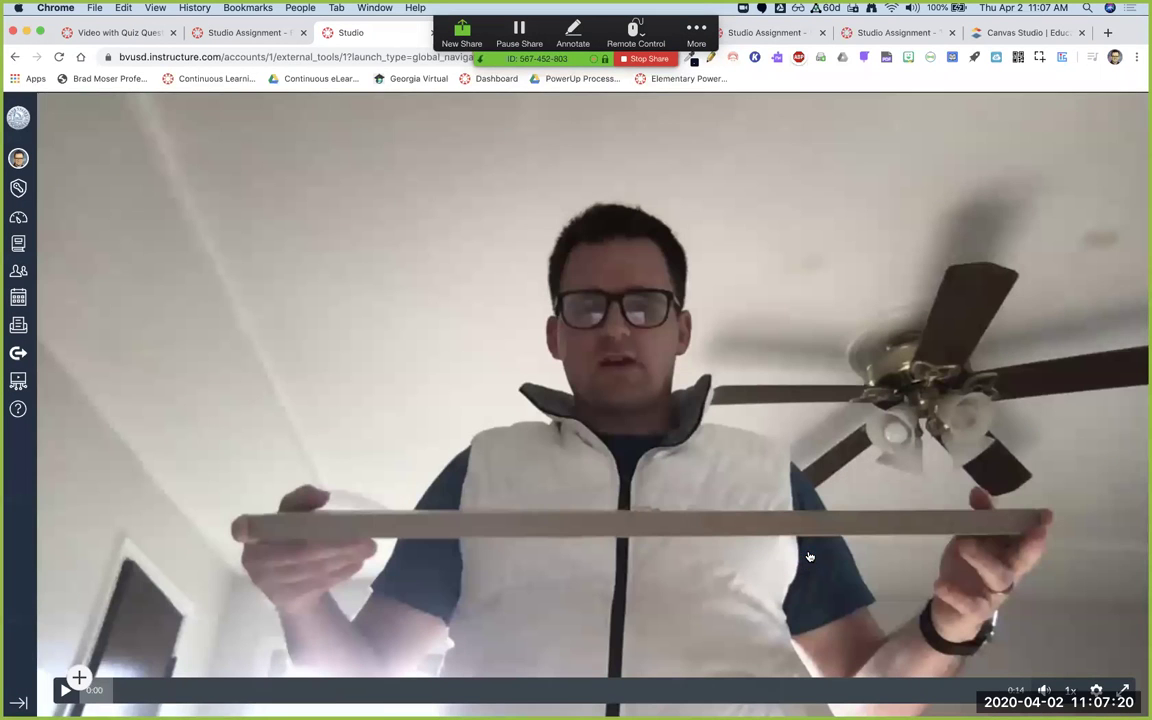
{"action": "left_click", "coordinate": [64, 690]}
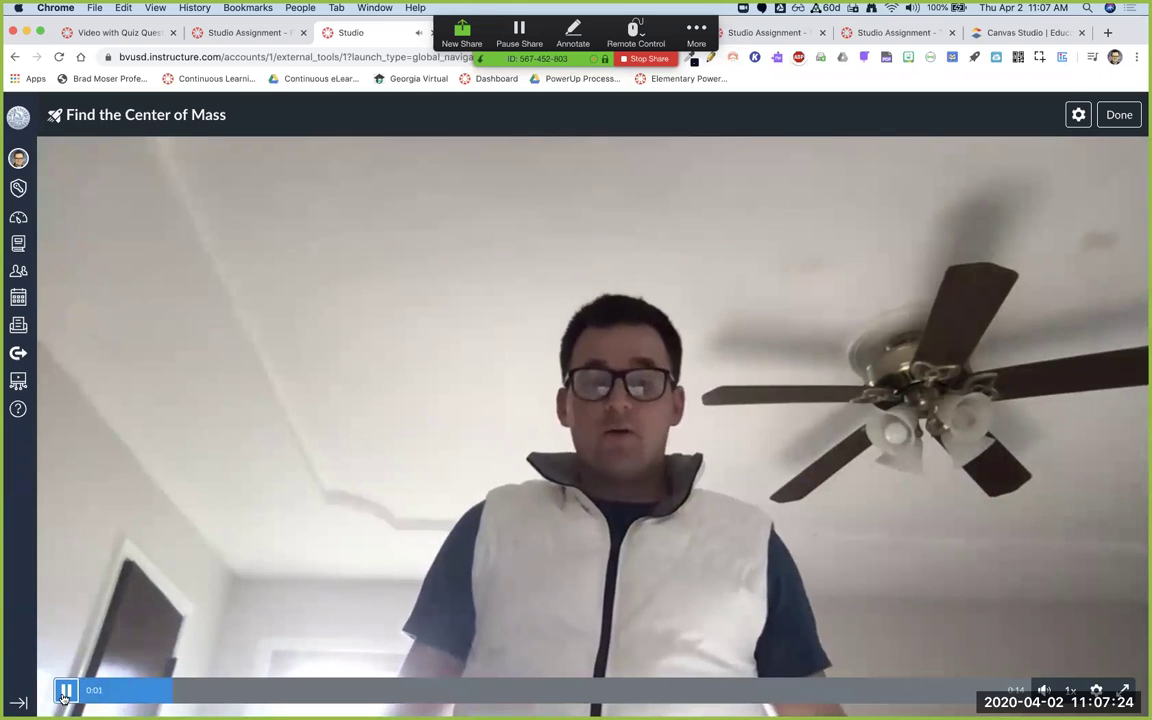
{"action": "left_click", "coordinate": [64, 690]}
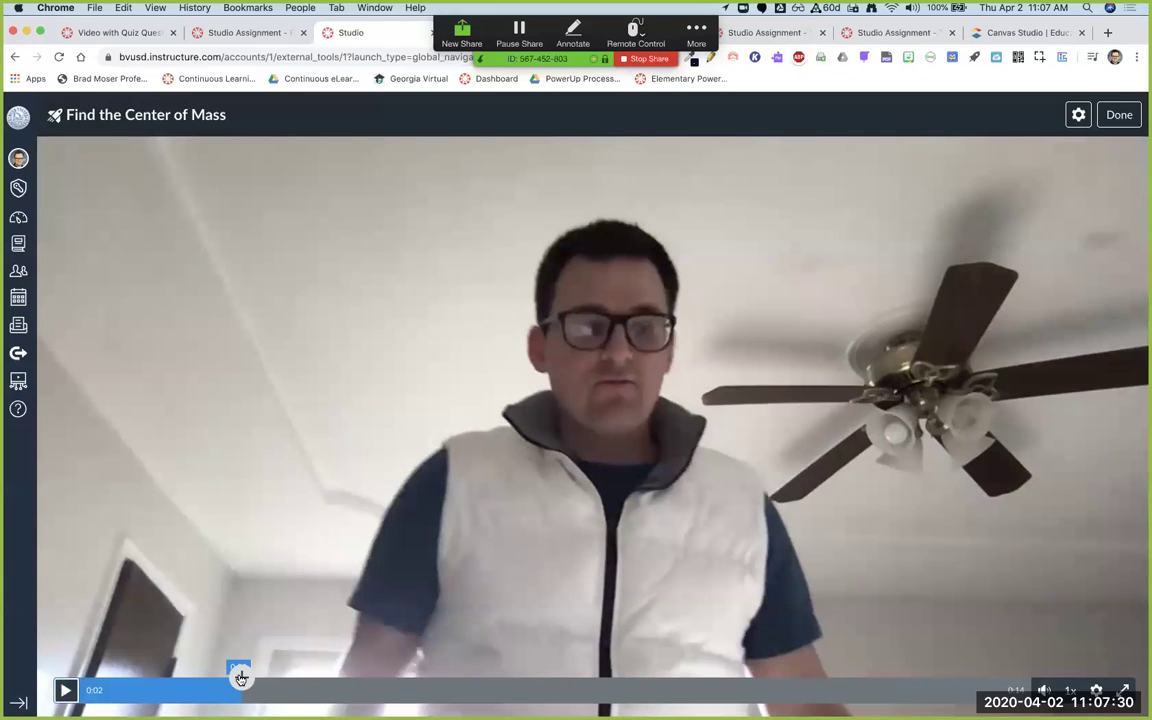
{"action": "left_click", "coordinate": [242, 678]}
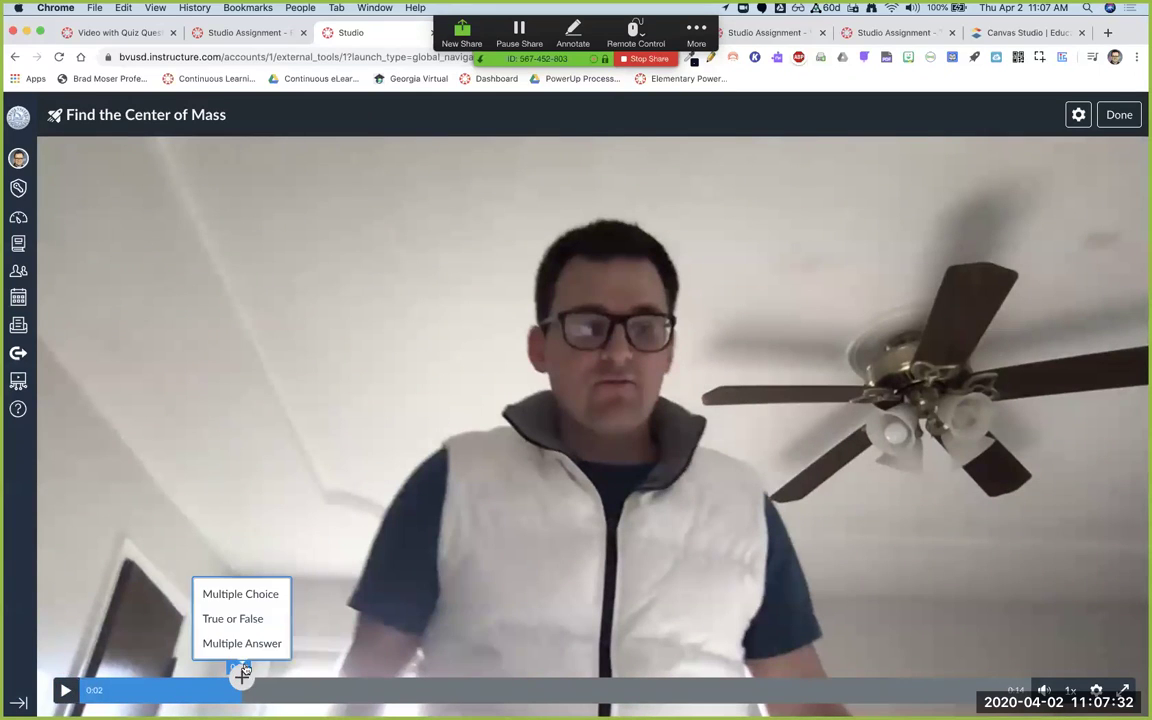
{"action": "left_click", "coordinate": [258, 595]}
- Write the question 'What happens next?' with answers The board falls and The board is balanced
{"action": "left_click", "coordinate": [385, 289]}
{"action": "type", "text": "Whe"}
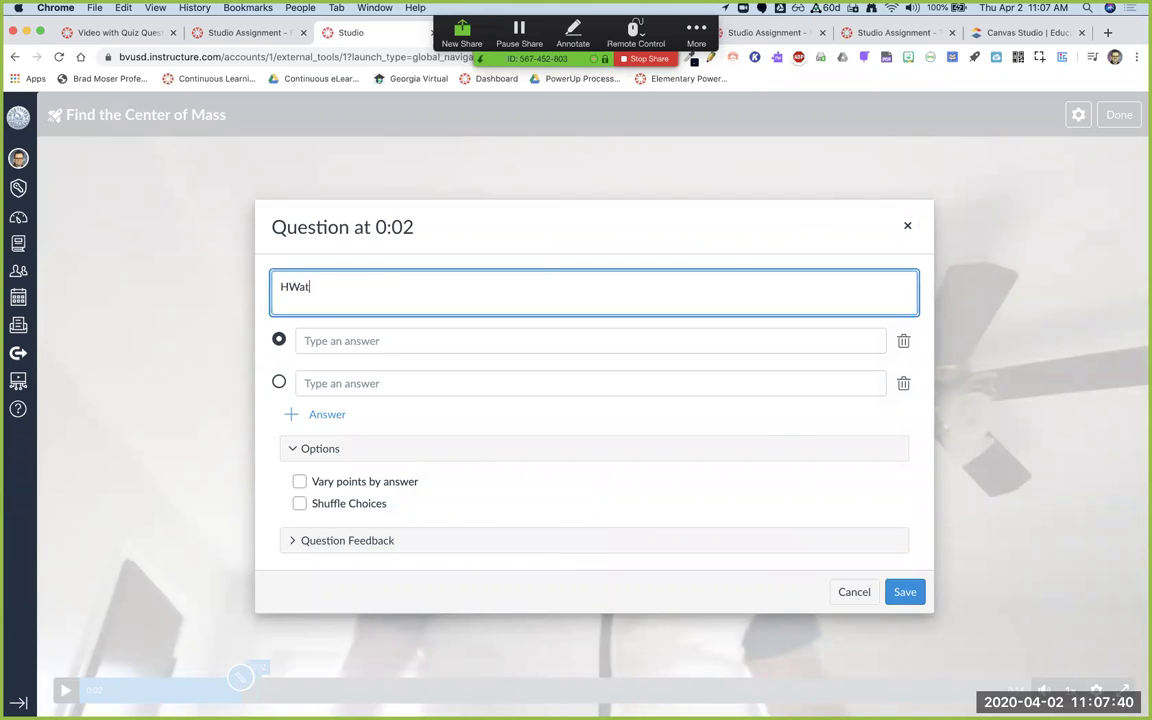
{"action": "key", "text": "BackSpace"}
{"action": "key", "text": "BackSpace"}
{"action": "type", "text": "hat happens next?"}
{"action": "left_click", "coordinate": [352, 344]}
{"action": "type", "text": "The board"}
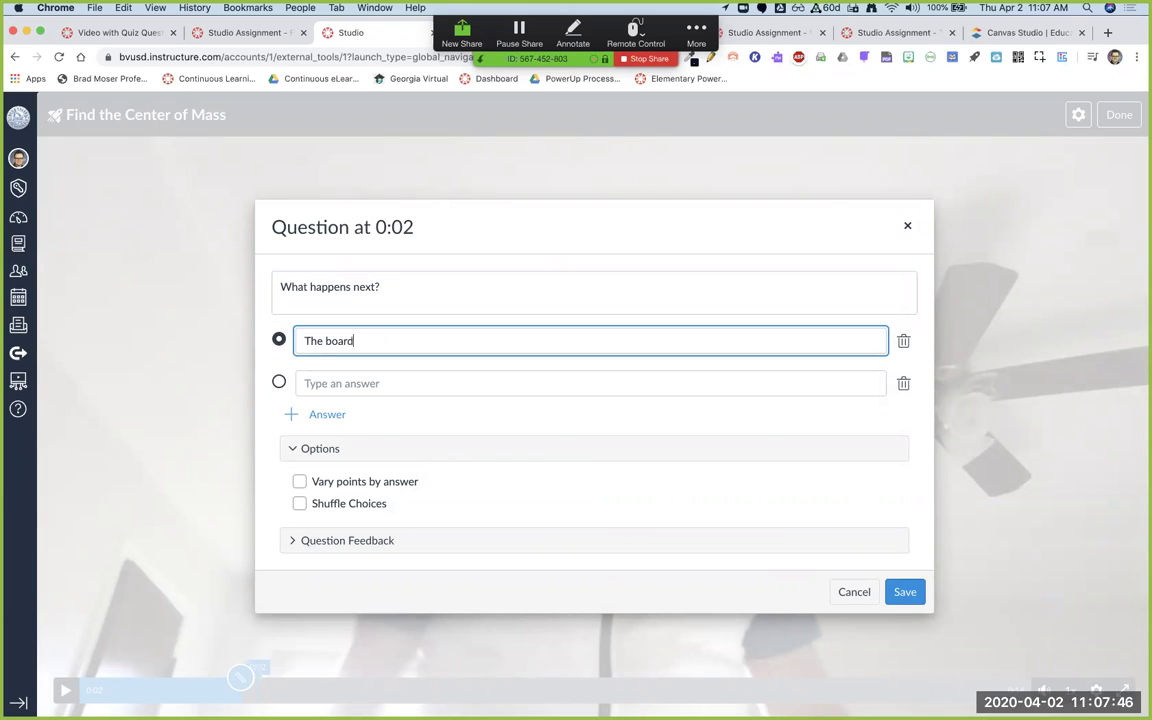
{"action": "key", "text": "Tab"}
{"action": "key", "text": "Tab"}
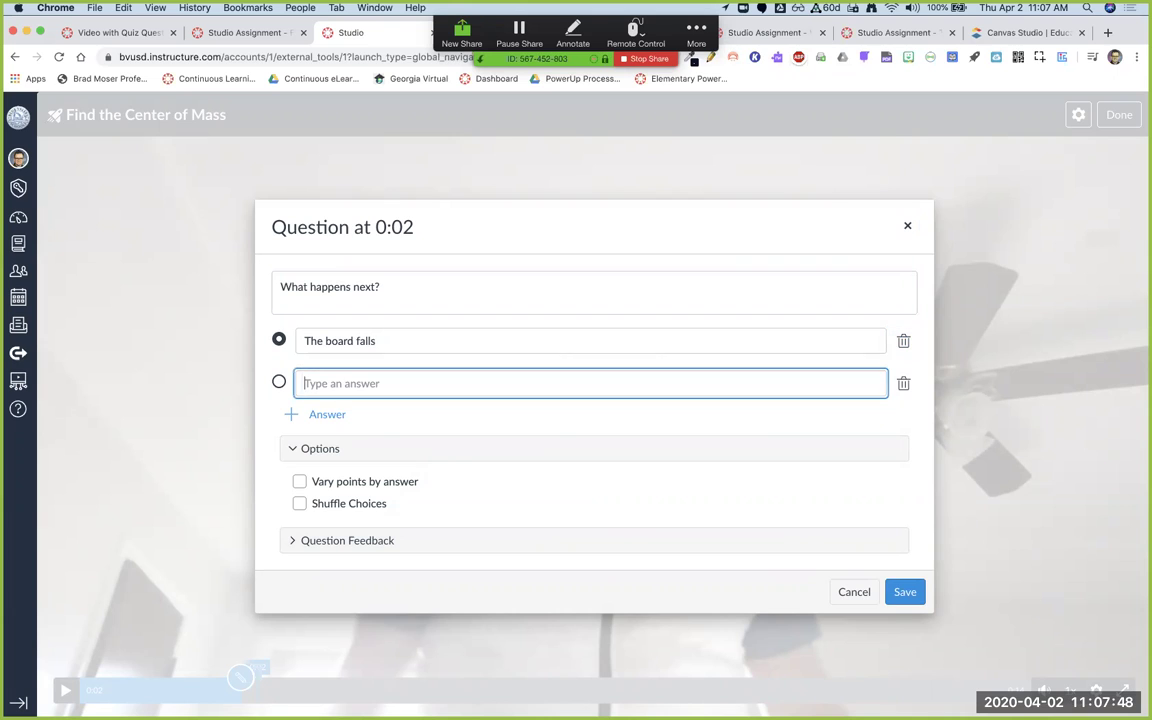
{"action": "type", "text": "The board is balanced"}
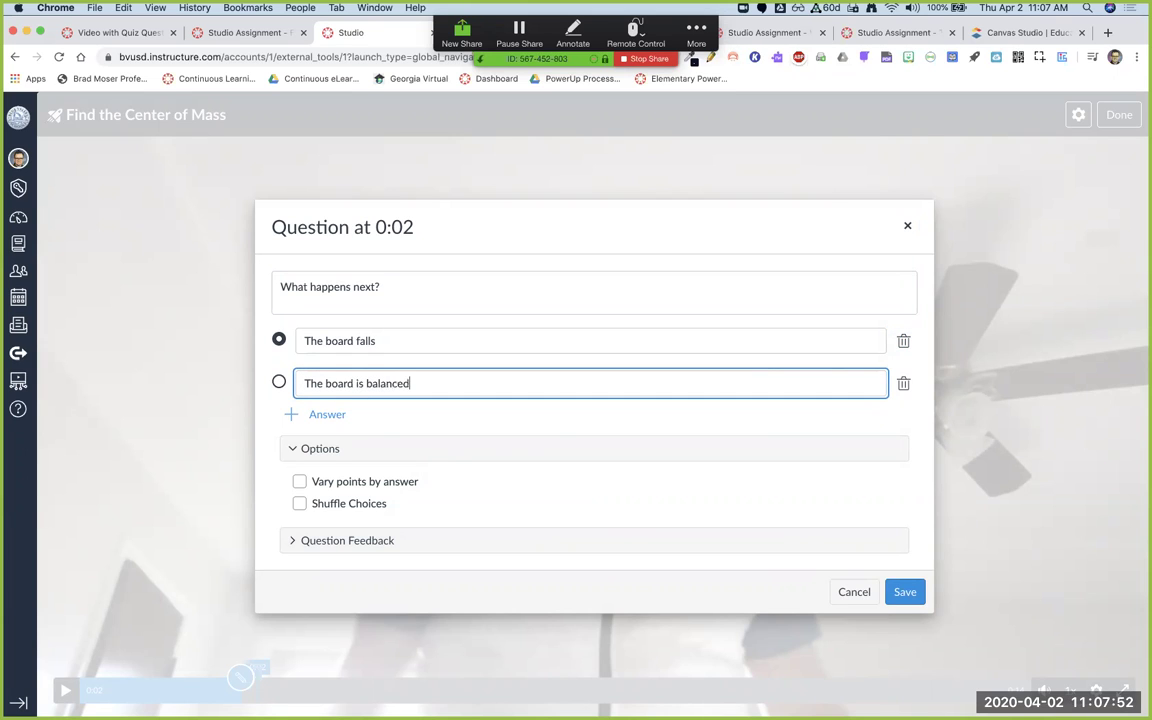
{"action": "left_click", "coordinate": [327, 415]}
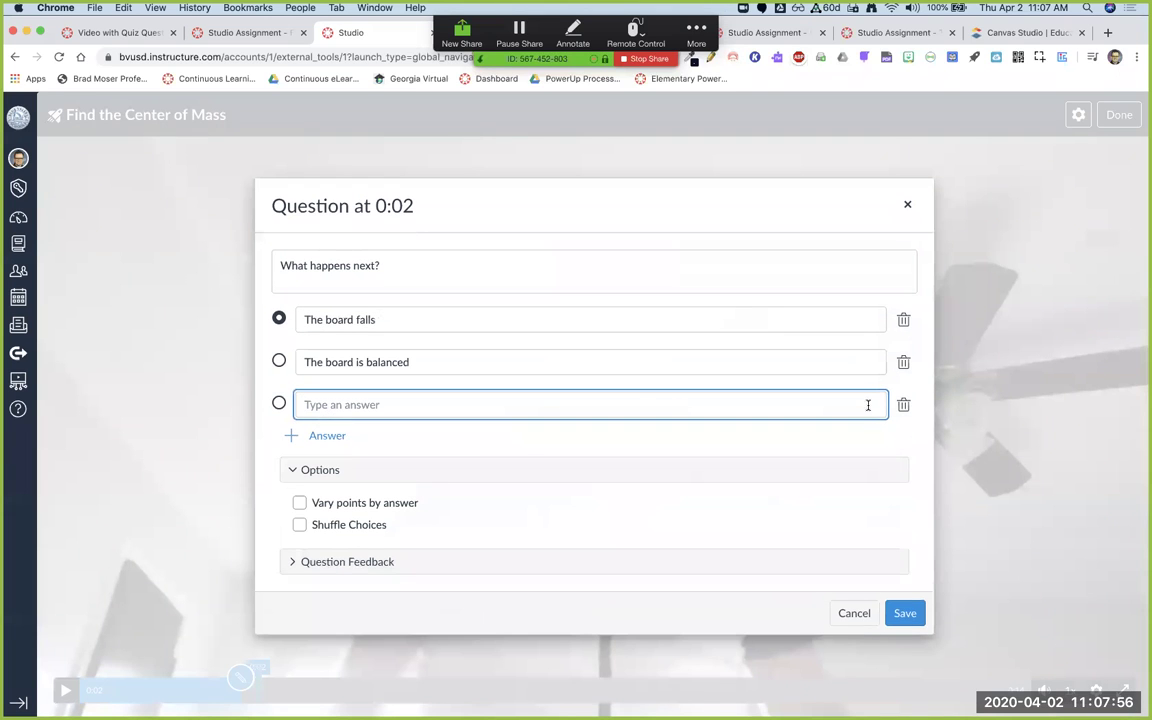
{"action": "left_click", "coordinate": [903, 404]}
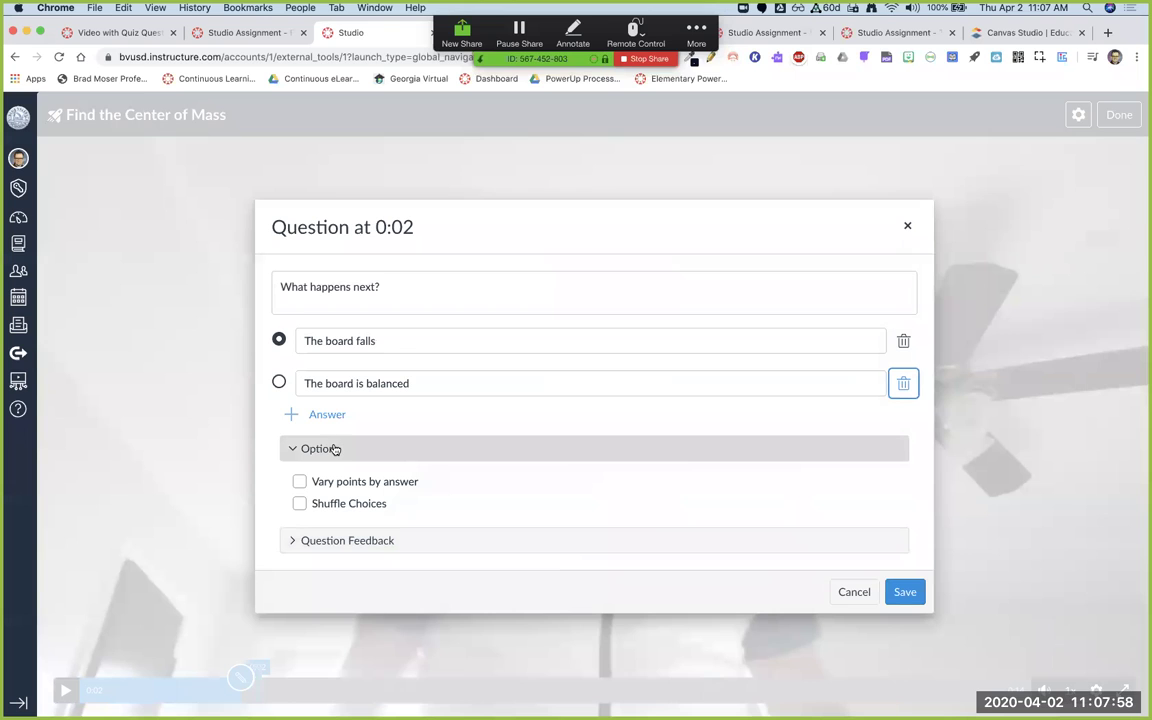
- Vary points by answer: The board falls 2, The board is balanced 1, plus an Other answer
{"action": "left_click", "coordinate": [300, 482]}
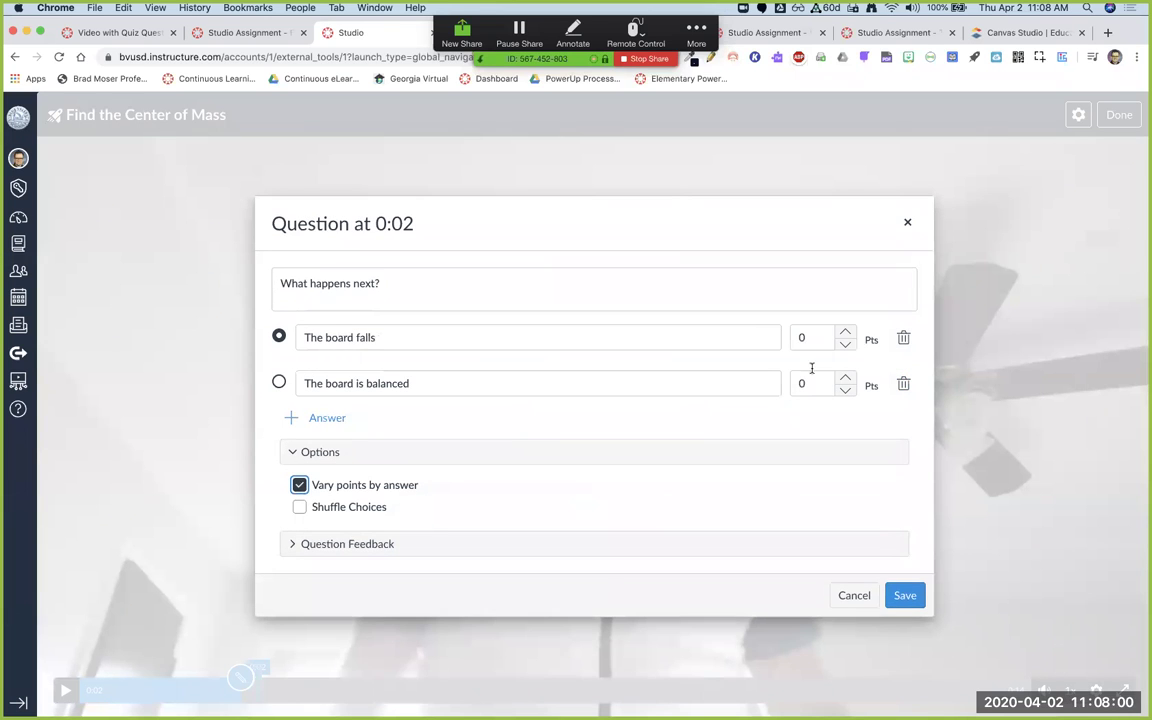
{"action": "left_click", "coordinate": [846, 333]}
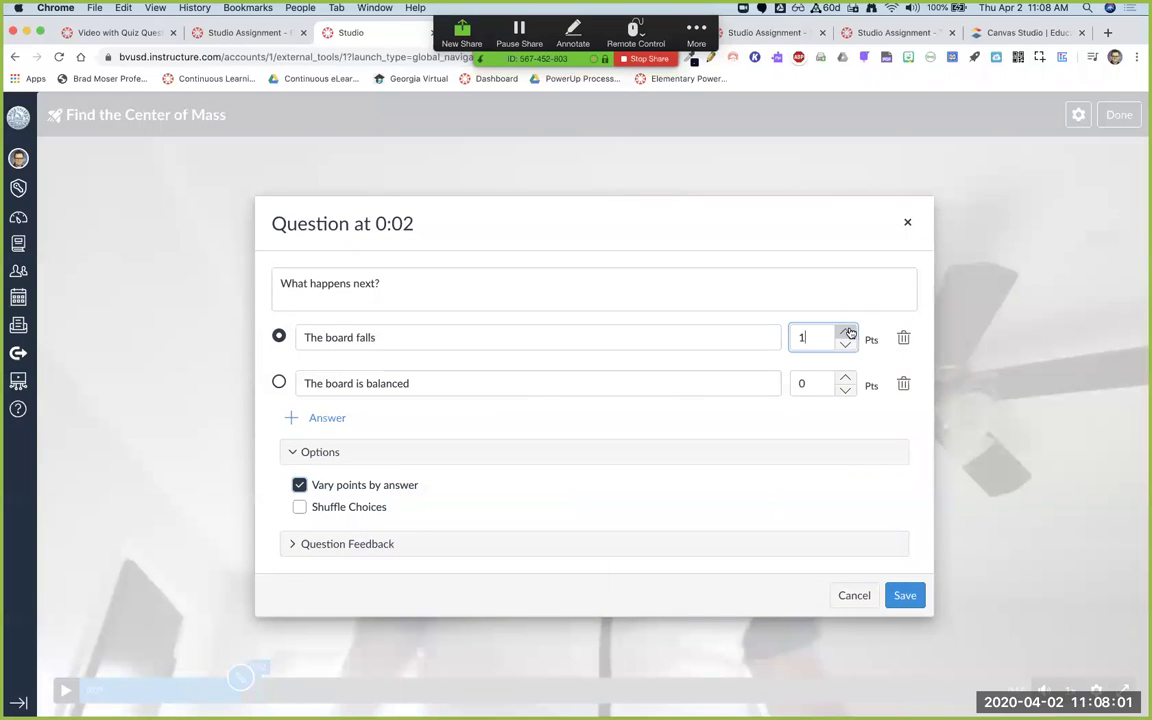
{"action": "left_click", "coordinate": [846, 382]}
{"action": "left_click", "coordinate": [846, 332]}
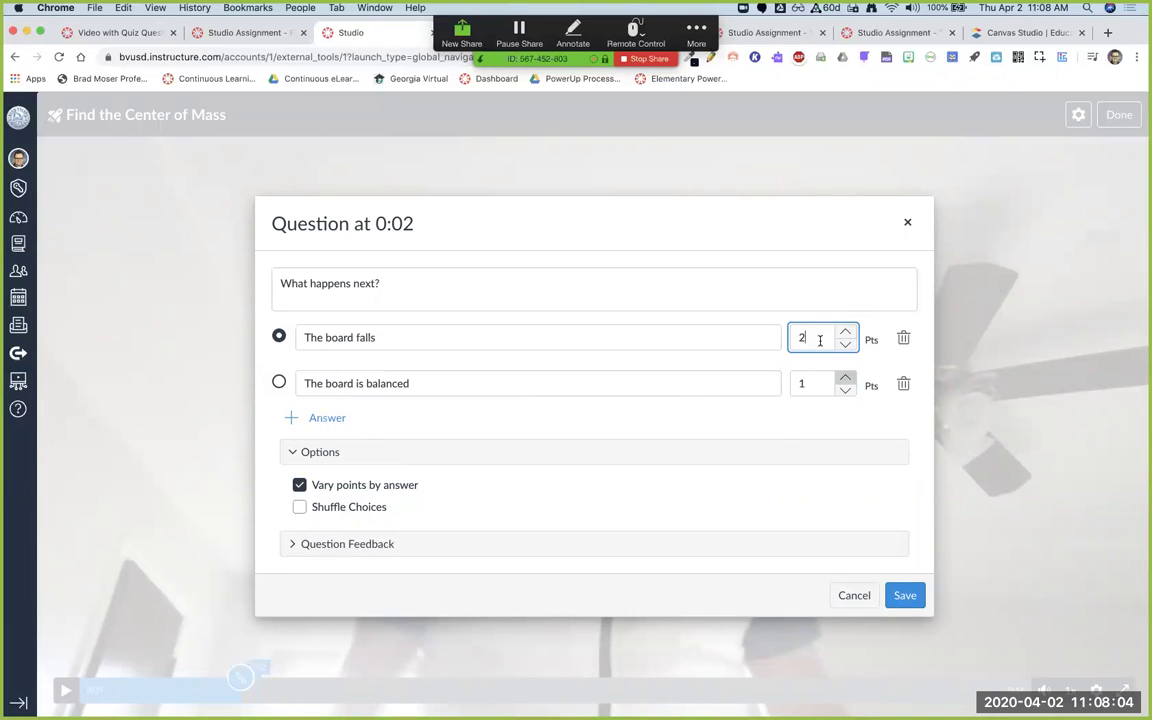
{"action": "left_click", "coordinate": [322, 418]}
{"action": "type", "text": "Other"}
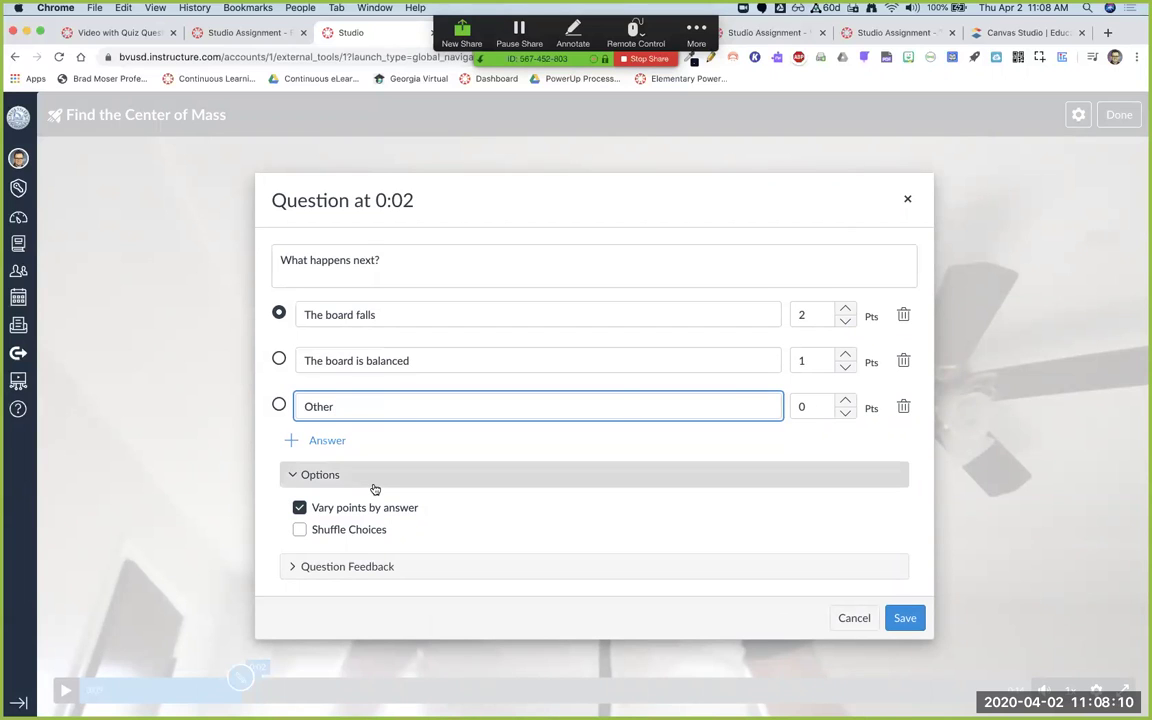
- Toggle the Shuffle Choices option several times, leaving it off
{"action": "left_click", "coordinate": [300, 530]}
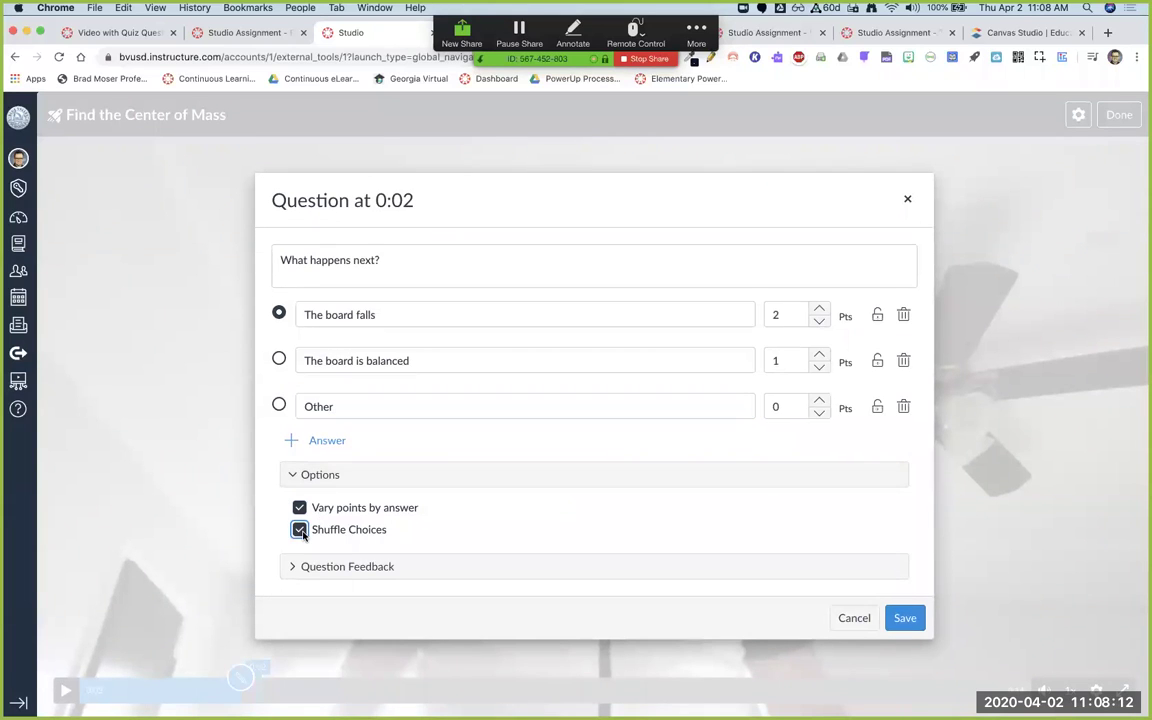
{"action": "left_click", "coordinate": [300, 530]}
{"action": "left_click", "coordinate": [300, 530]}
{"action": "left_click", "coordinate": [349, 531]}
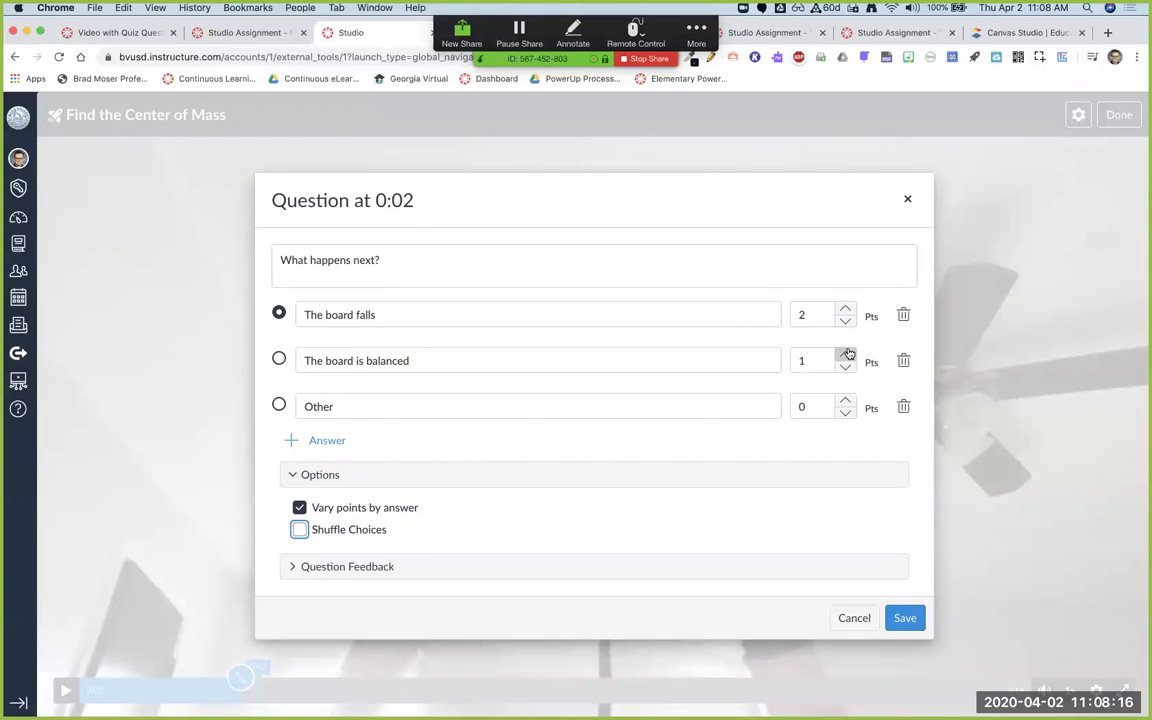
- Turn on Shuffle Choices, look over the Question Feedback fields, and save the 0:02 question
{"action": "left_click", "coordinate": [309, 566]}
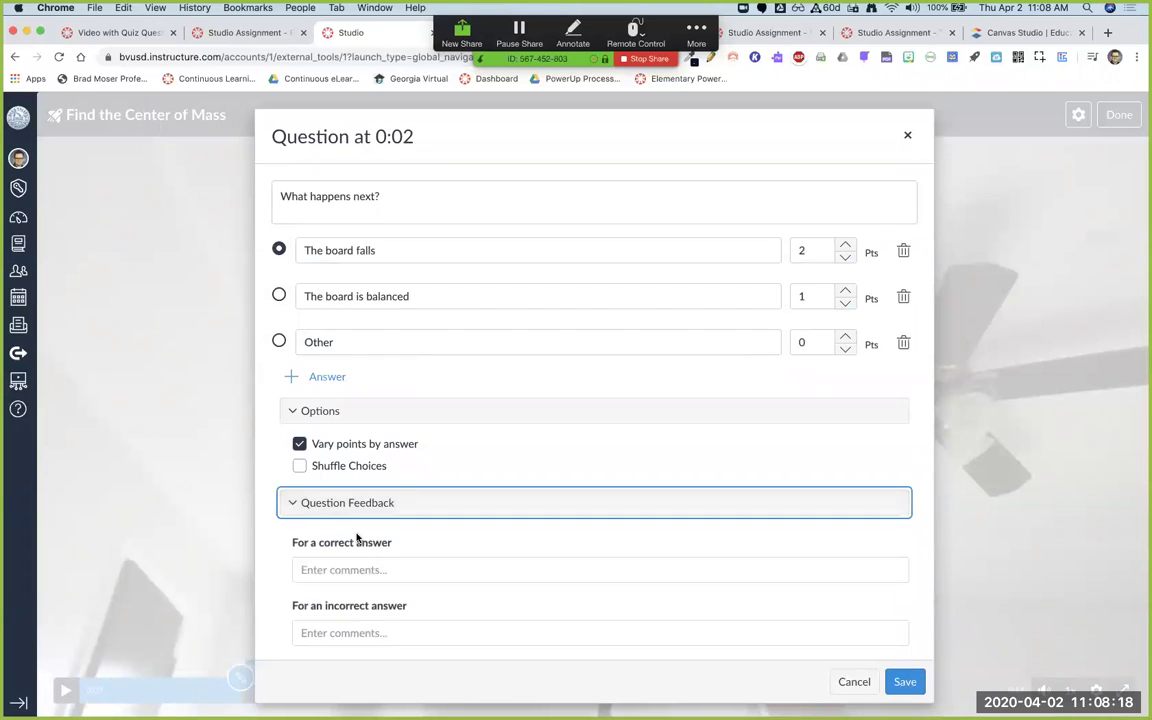
{"action": "left_click", "coordinate": [299, 466]}
{"action": "scroll", "coordinate": [357, 481], "scroll_direction": "down", "scroll_amount": 2}
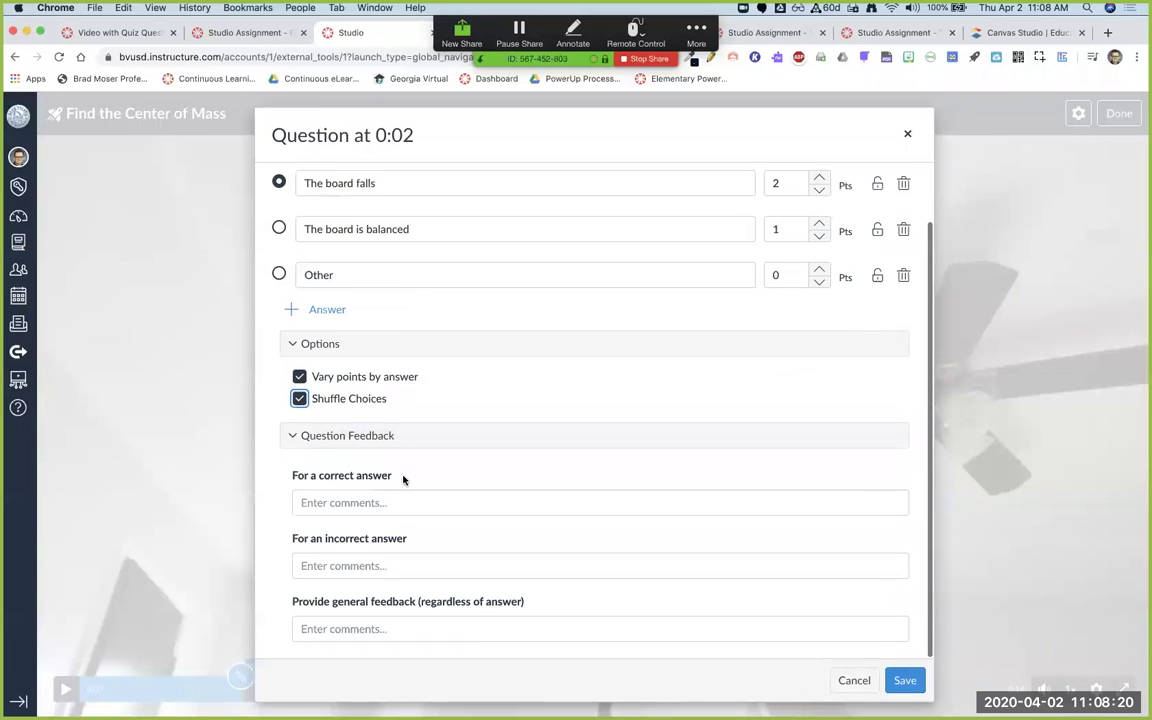
{"action": "left_click", "coordinate": [366, 501]}
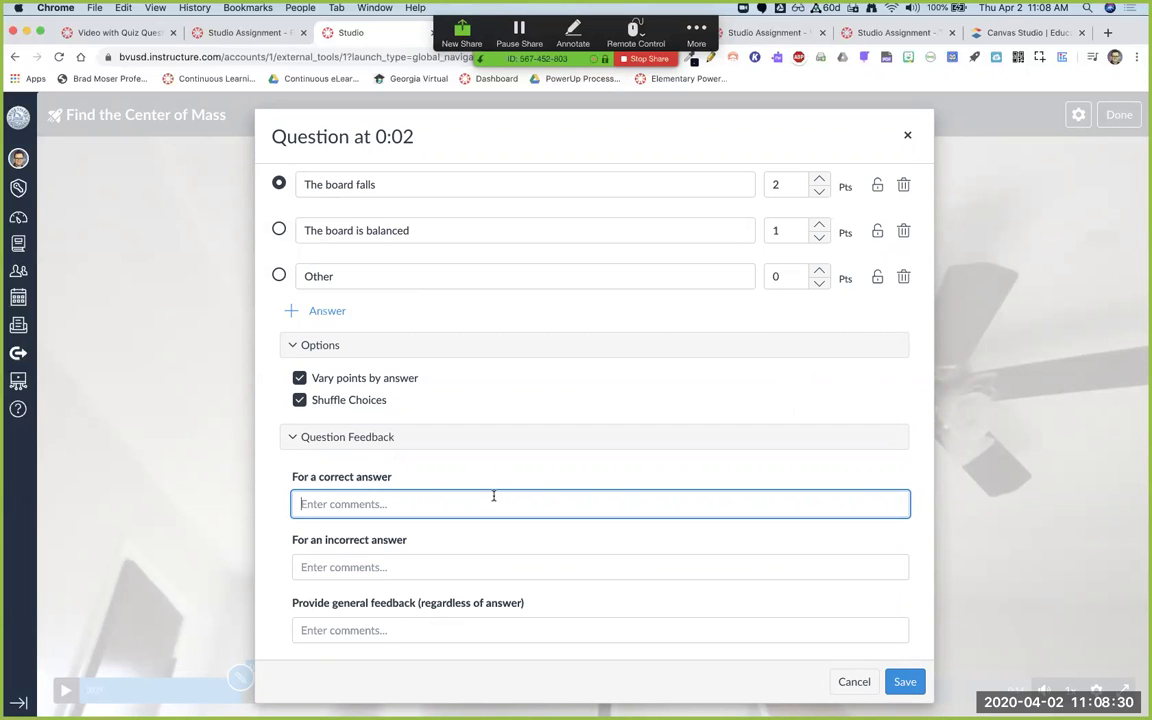
{"action": "scroll", "coordinate": [635, 509], "scroll_direction": "up", "scroll_amount": 1}
{"action": "scroll", "coordinate": [779, 560], "scroll_direction": "down", "scroll_amount": 1}
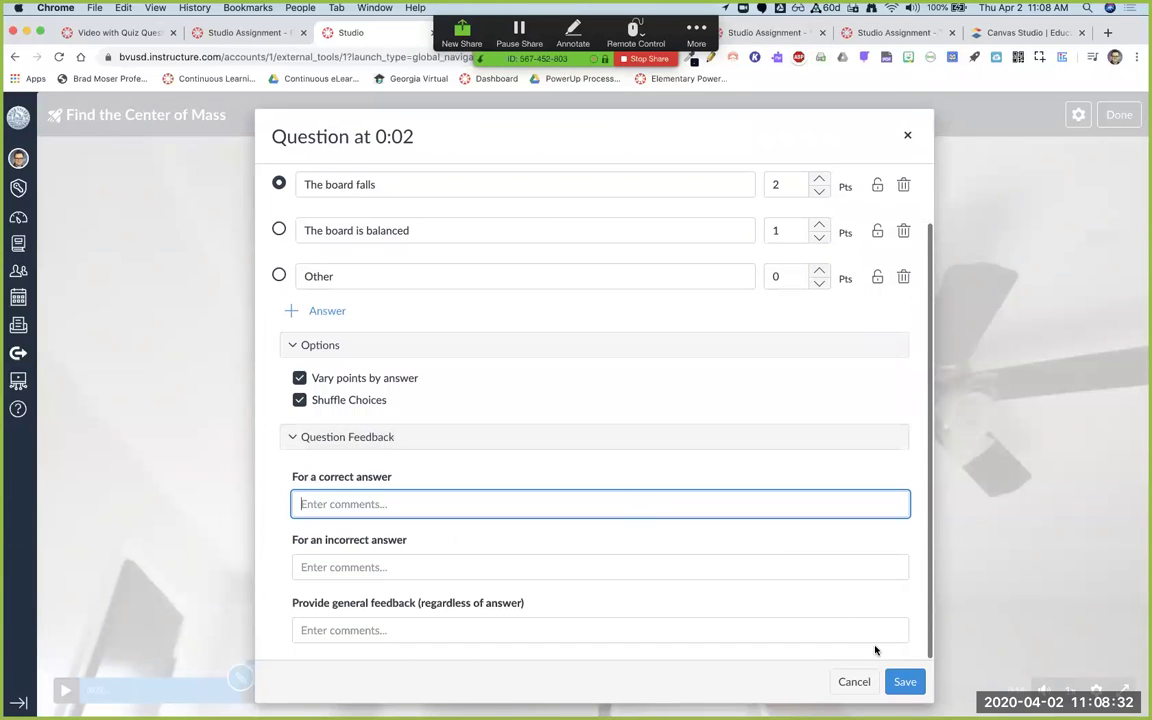
{"action": "left_click", "coordinate": [904, 681]}
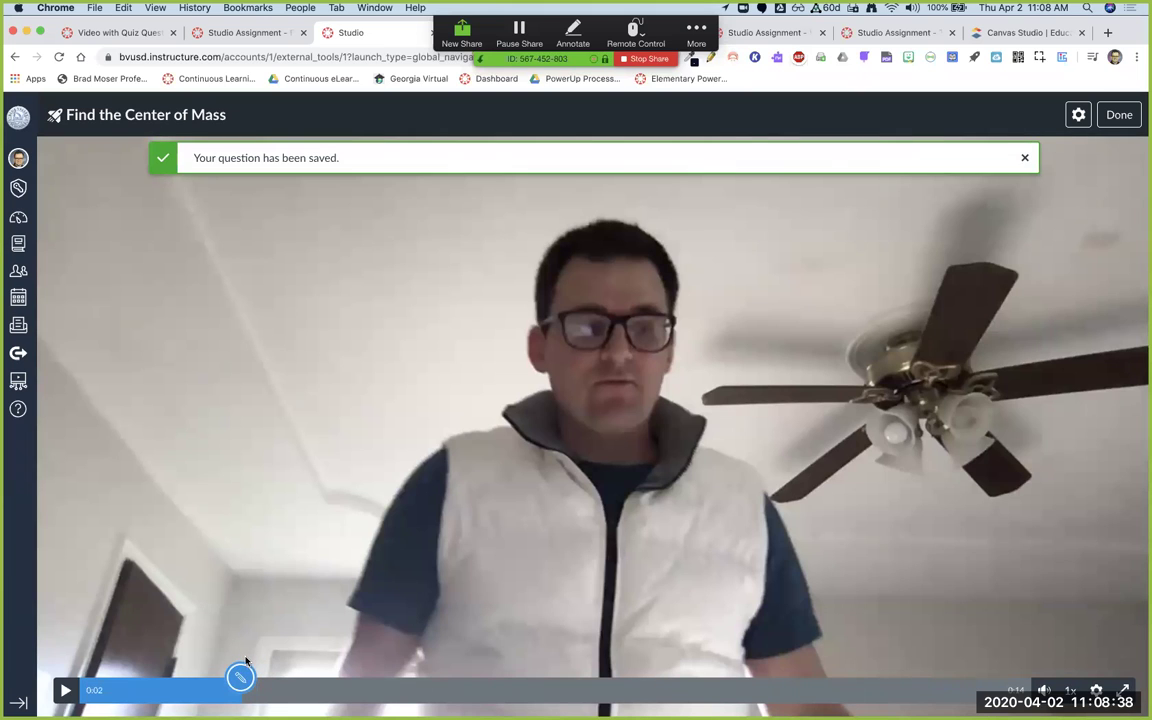
- Finish the video quiz and go to the Video with Quiz Questions course's Modules page
{"action": "left_click", "coordinate": [1117, 114]}
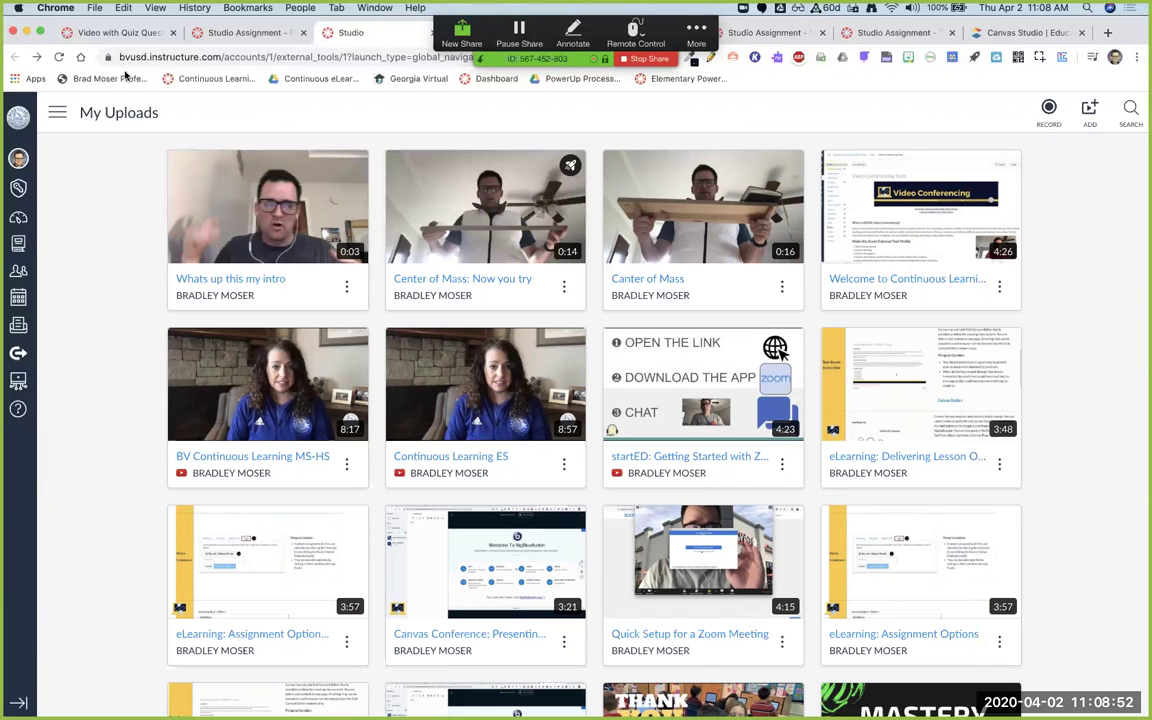
{"action": "left_click", "coordinate": [112, 33]}
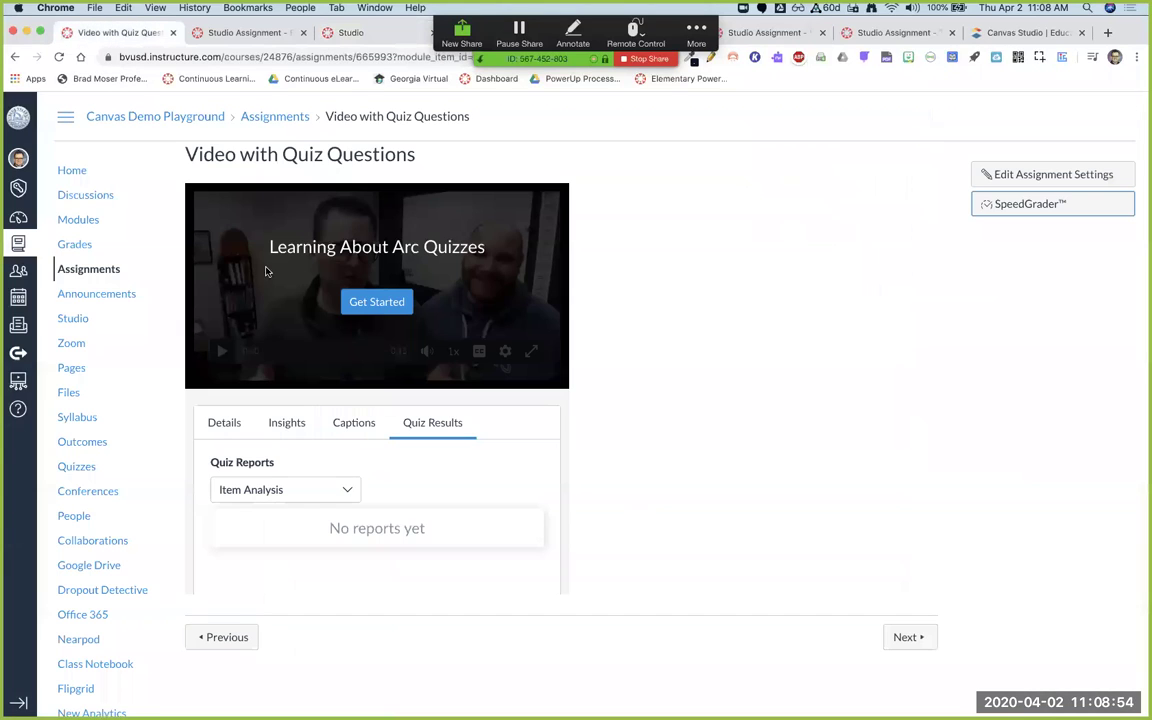
{"action": "left_click", "coordinate": [93, 224]}
{"action": "scroll", "coordinate": [663, 357], "scroll_direction": "down", "scroll_amount": 5}
- Add a new assignment 'Center of Mass Video Quiz' to the Enhancing with Video Training module
{"action": "left_click", "coordinate": [1086, 293]}
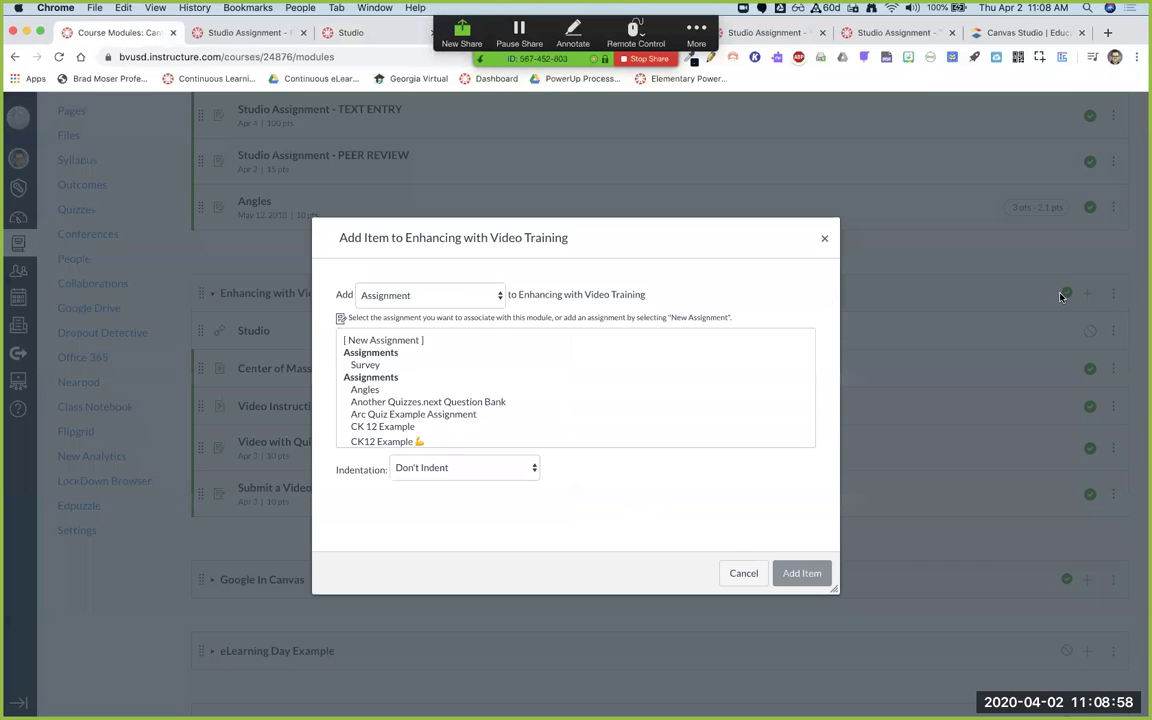
{"action": "left_click", "coordinate": [419, 341]}
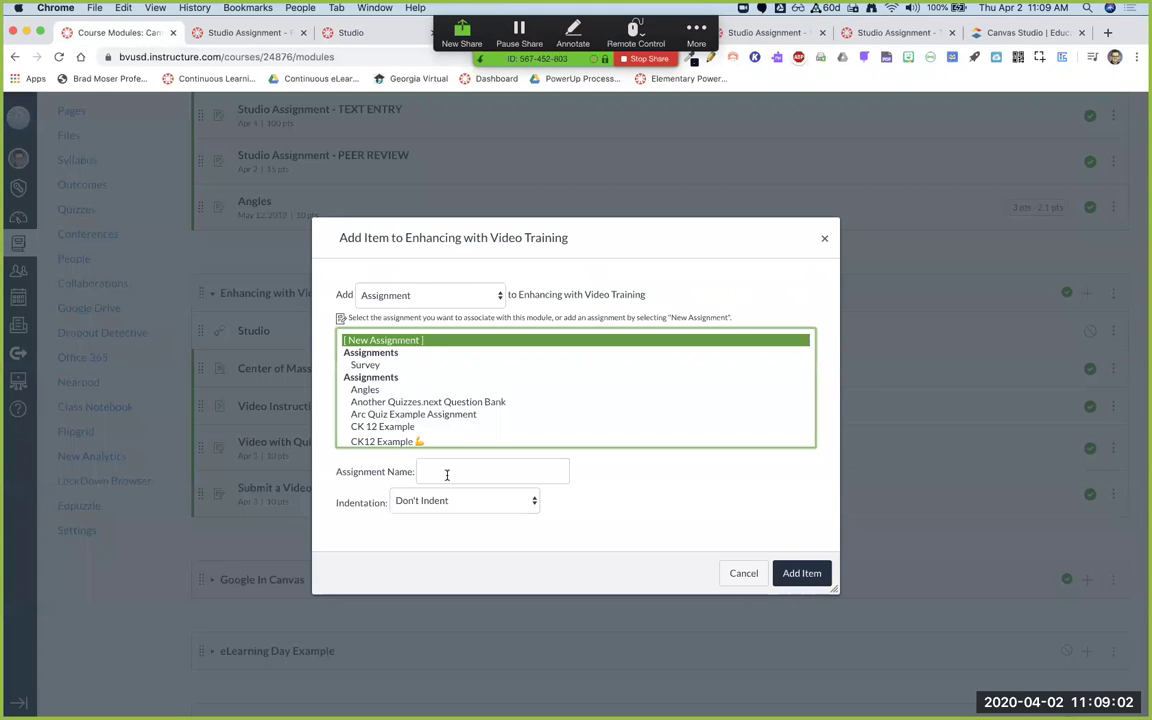
{"action": "left_click", "coordinate": [447, 475]}
{"action": "type", "text": "Center of Mass Video"}
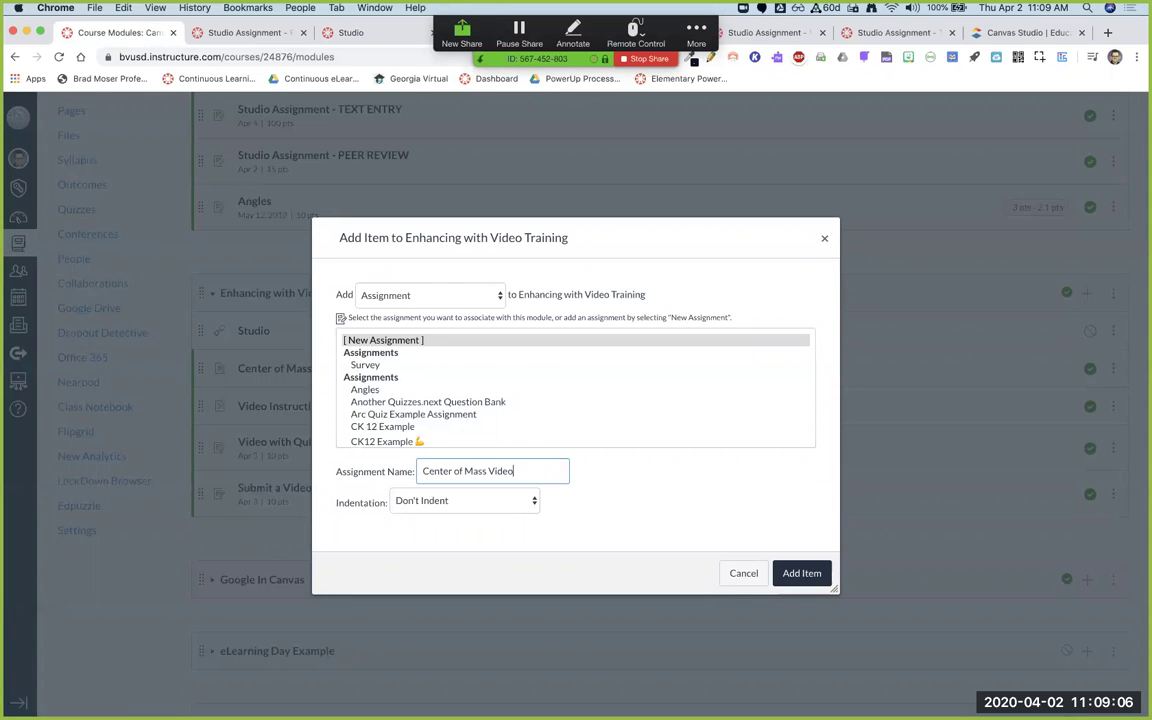
{"action": "type", "text": " Quiz"}
{"action": "key", "text": "Return"}
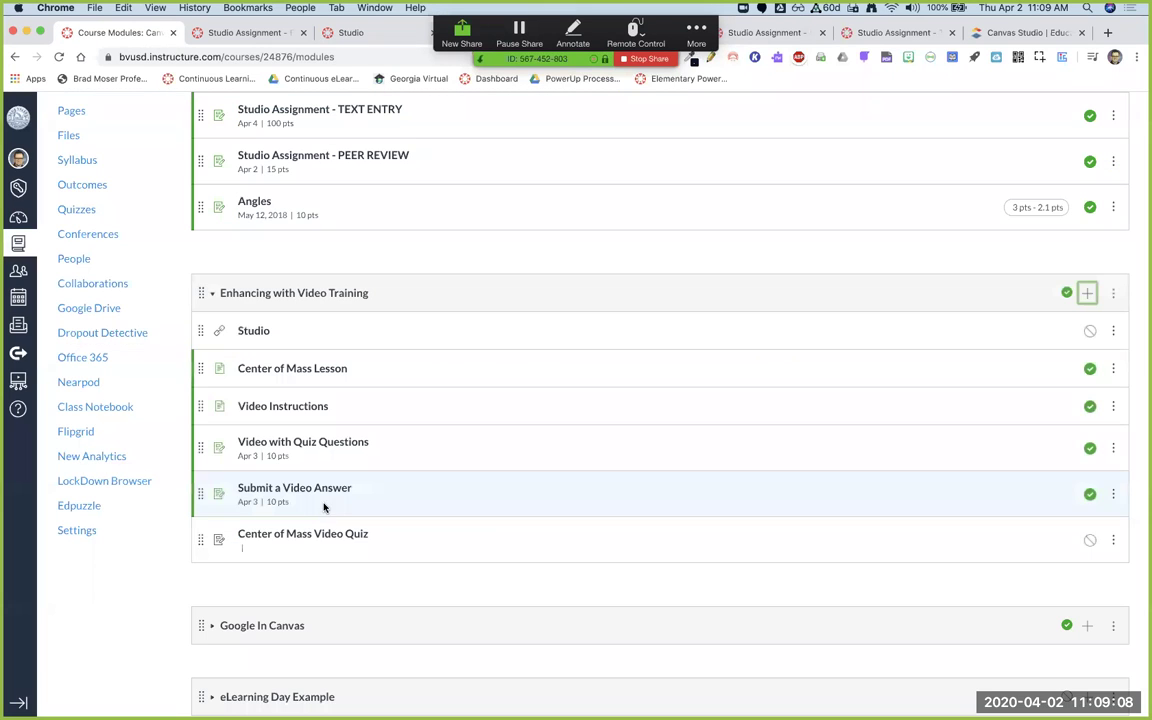
- Edit Center of Mass Video Quiz to be worth 10 points with External Tool submission
{"action": "left_click", "coordinate": [309, 537]}
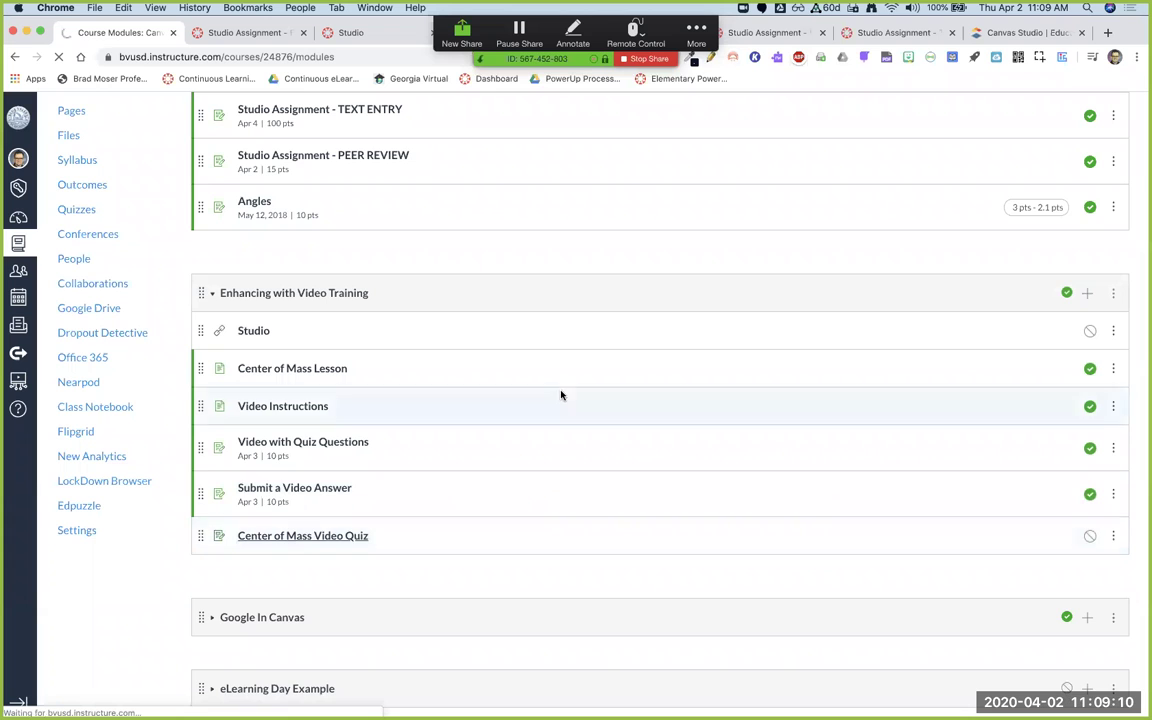
{"action": "left_click", "coordinate": [881, 175]}
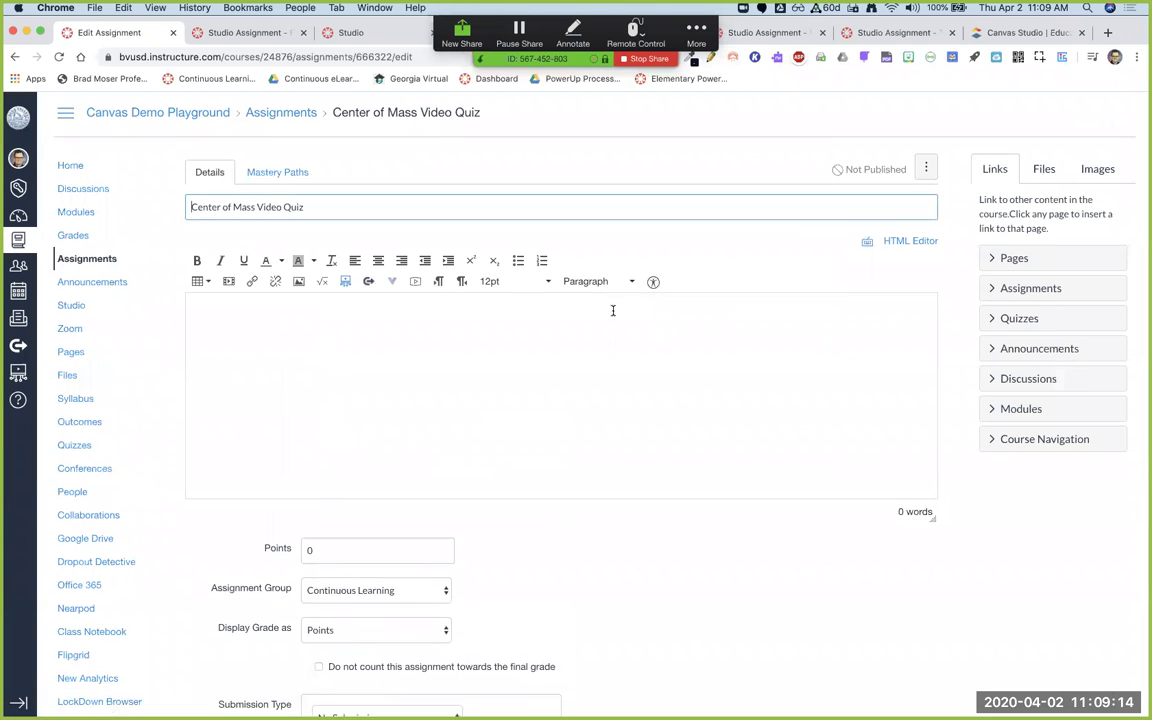
{"action": "scroll", "coordinate": [540, 326], "scroll_direction": "down", "scroll_amount": 5}
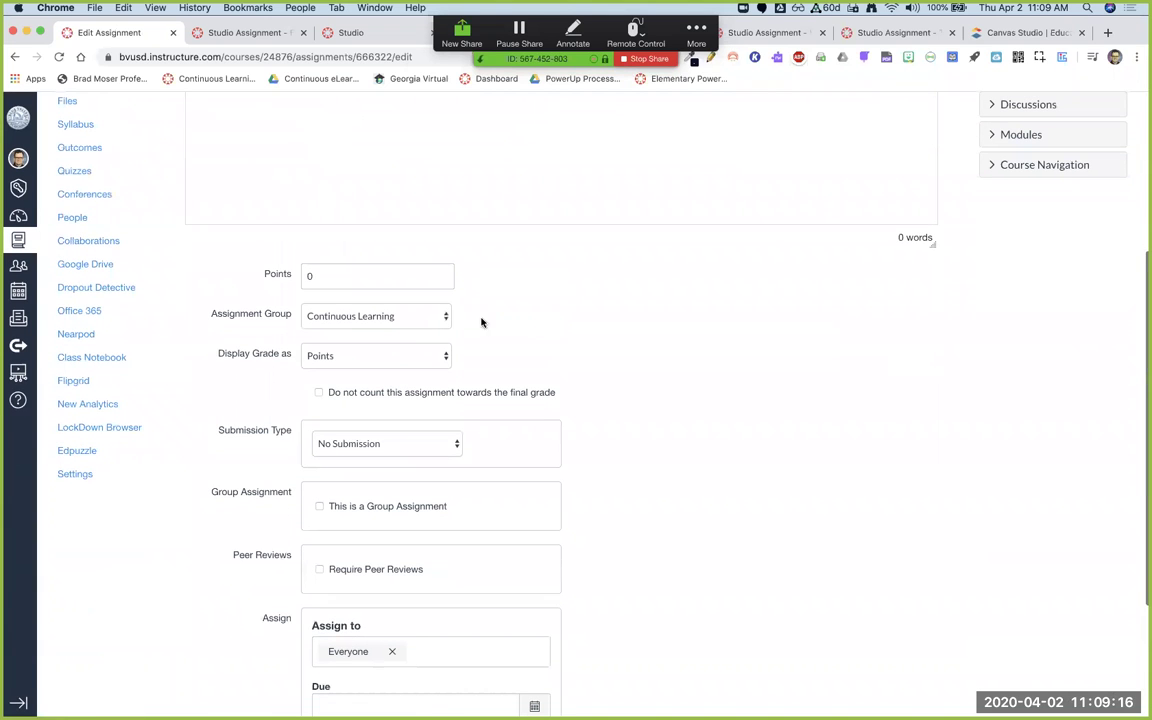
{"action": "double_click", "coordinate": [353, 273]}
{"action": "type", "text": "10"}
{"action": "scroll", "coordinate": [403, 319], "scroll_direction": "down", "scroll_amount": 2}
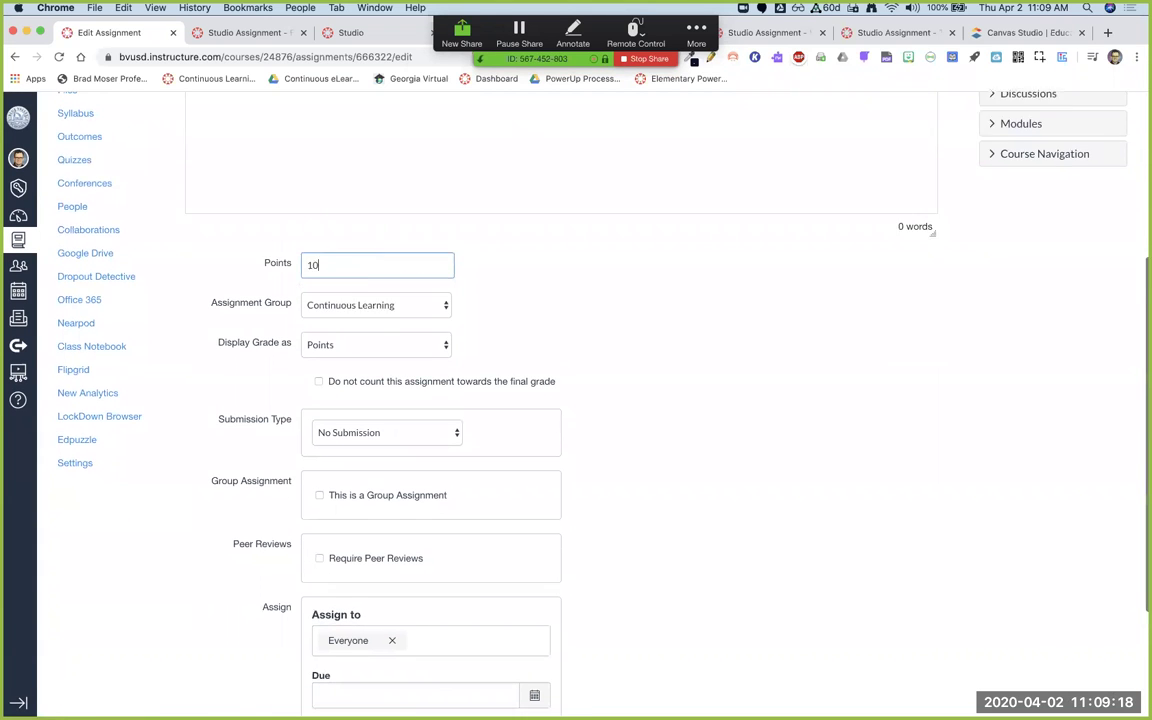
{"action": "left_click", "coordinate": [392, 344]}
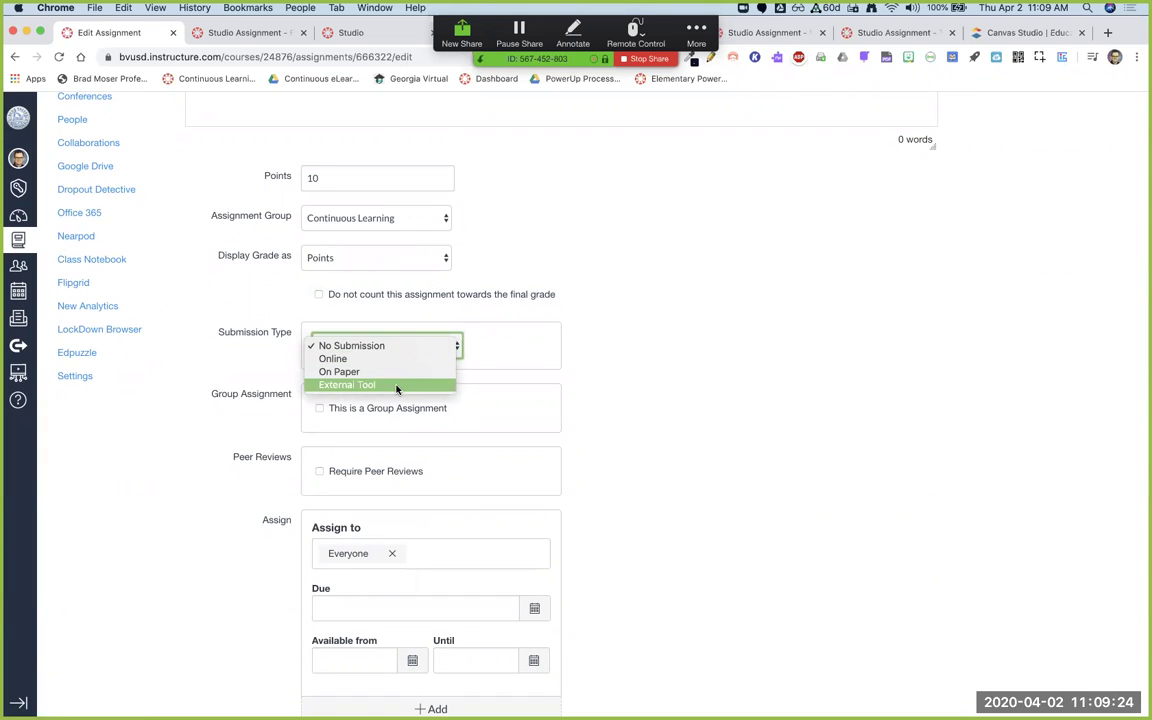
{"action": "left_click", "coordinate": [397, 385]}
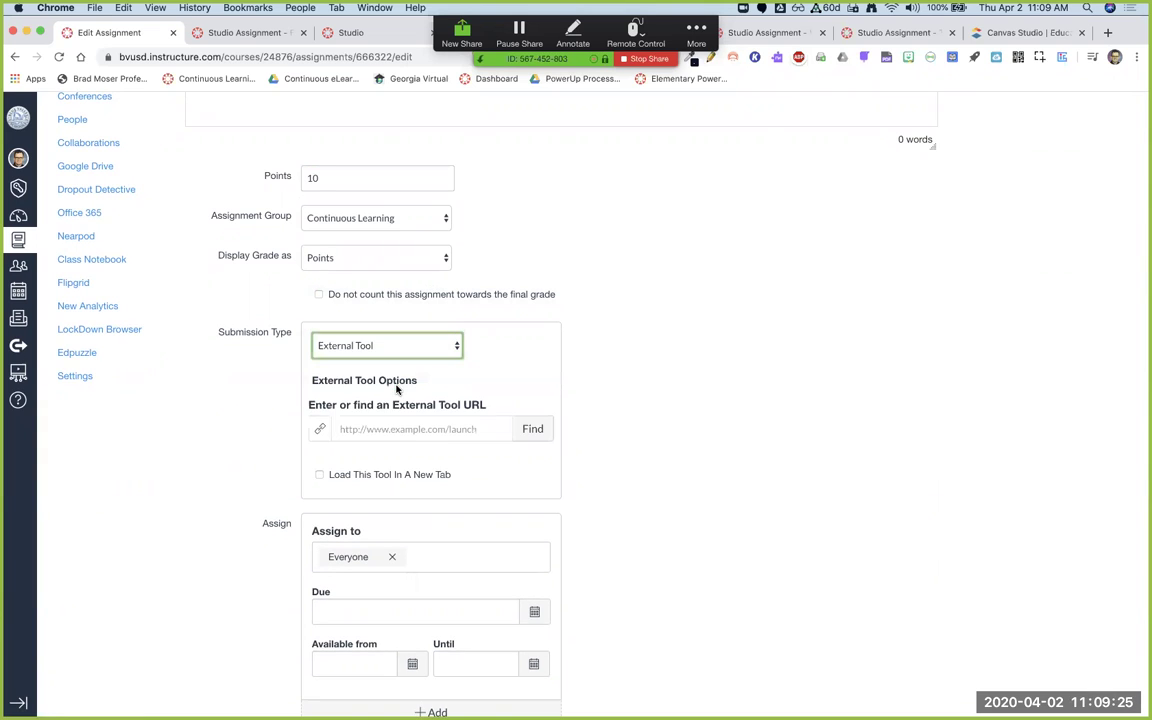
- Pick Studio from the list of available external tools
{"action": "left_click", "coordinate": [531, 428]}
{"action": "scroll", "coordinate": [586, 433], "scroll_direction": "down", "scroll_amount": 5}
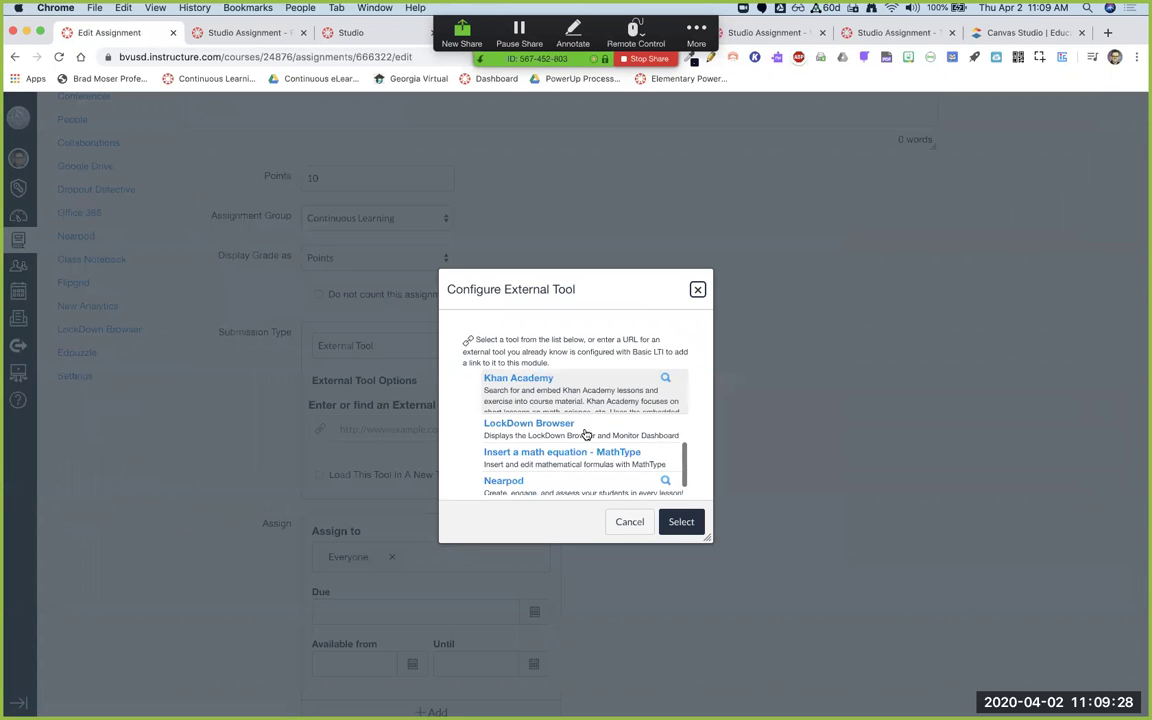
{"action": "scroll", "coordinate": [586, 433], "scroll_direction": "down", "scroll_amount": 5}
{"action": "scroll", "coordinate": [586, 433], "scroll_direction": "down", "scroll_amount": 5}
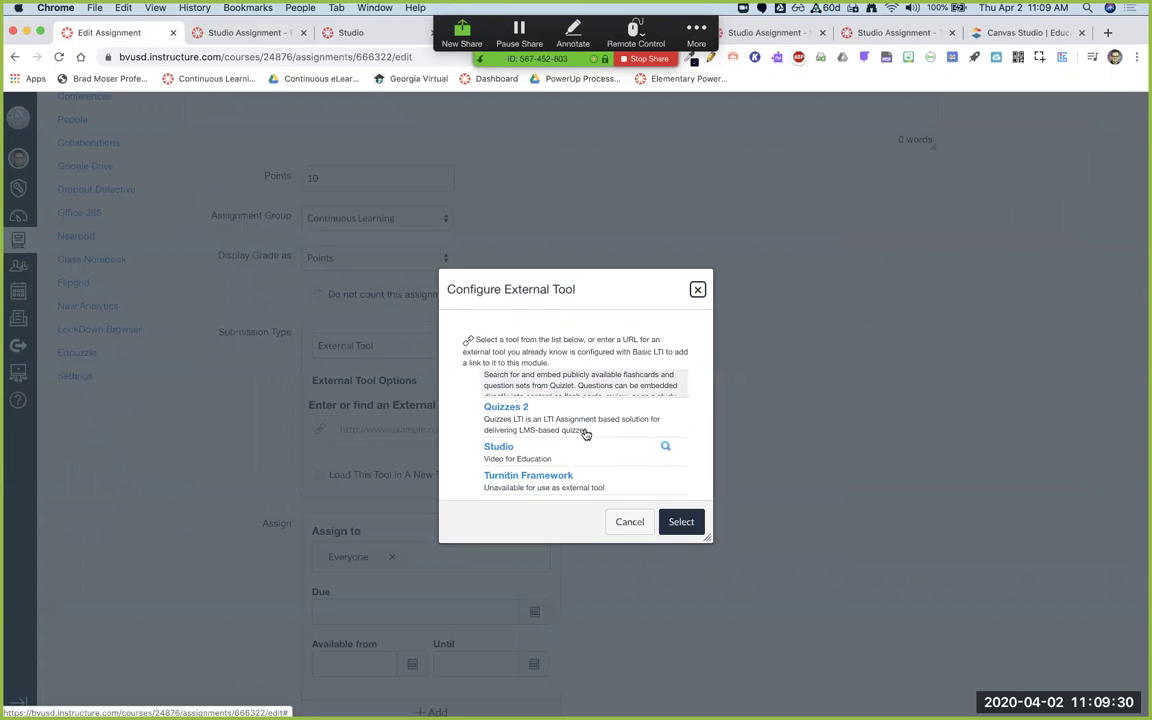
{"action": "left_click", "coordinate": [505, 339]}
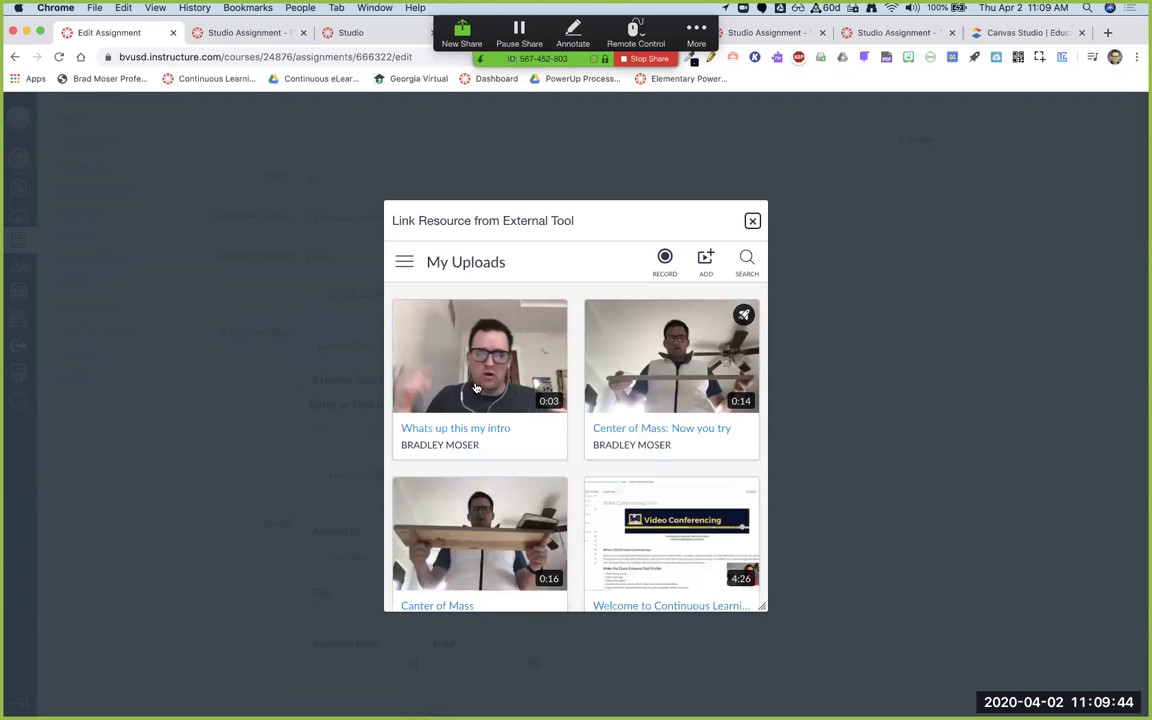
- Embed the Find the Center of Mass quiz from the Center of Mass: Now you try video
{"action": "left_click", "coordinate": [670, 358]}
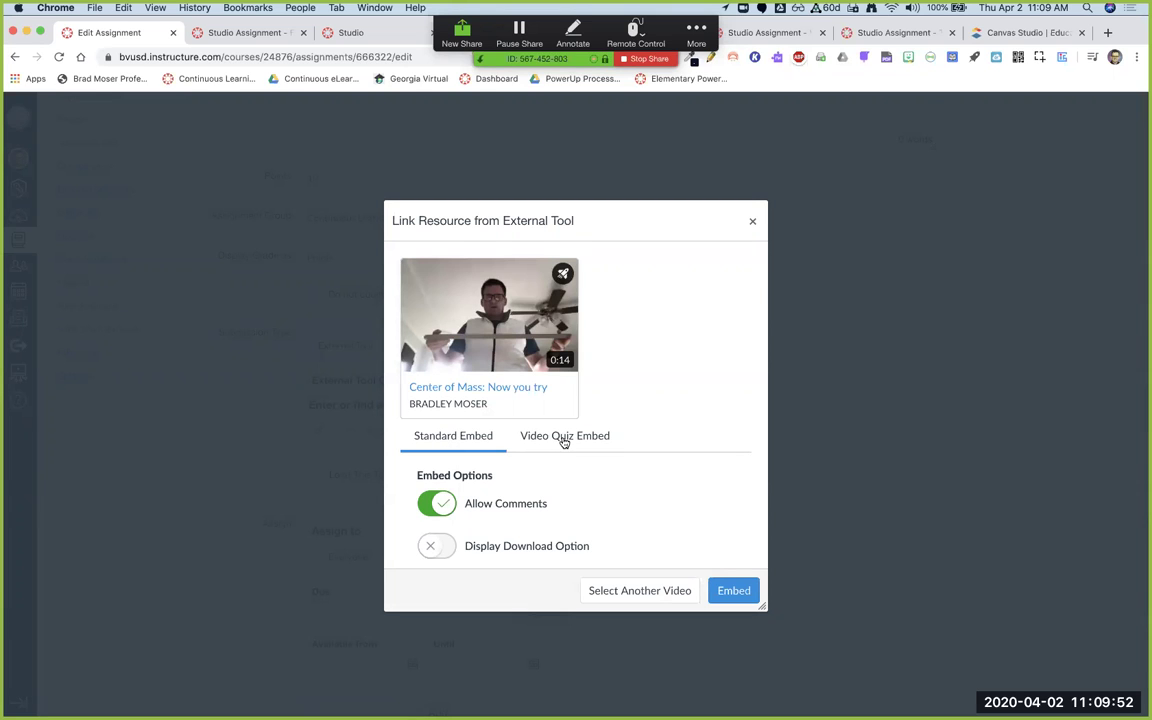
{"action": "left_click", "coordinate": [563, 438]}
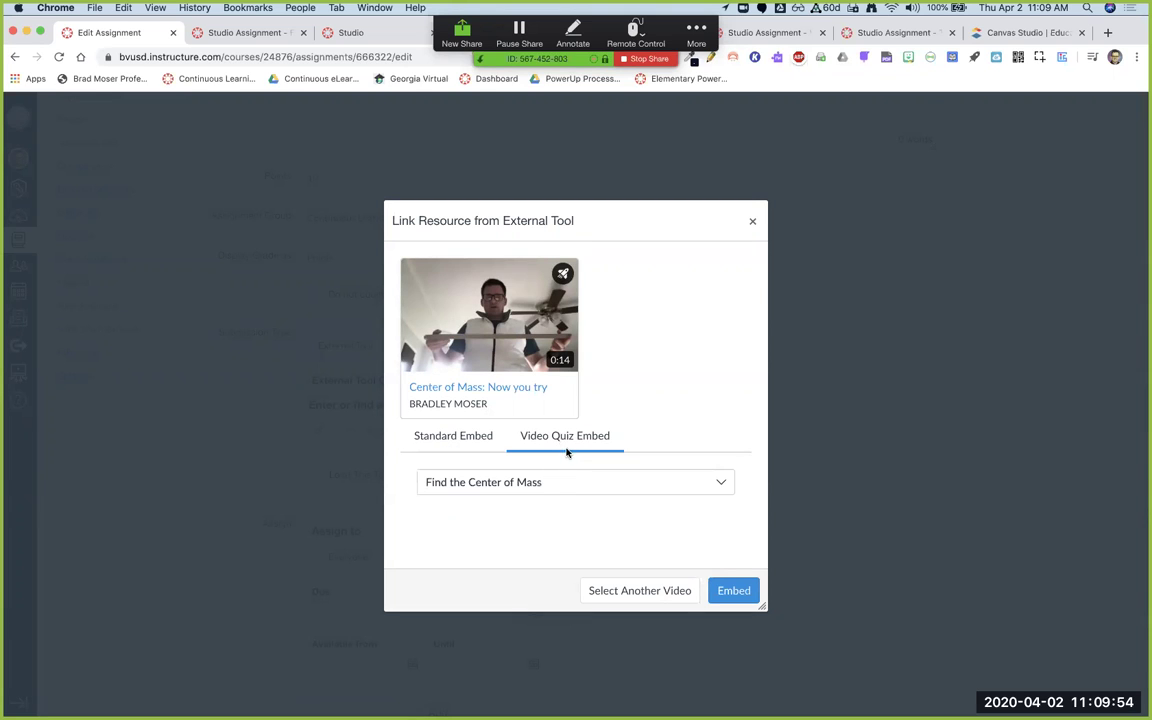
{"action": "left_click", "coordinate": [582, 484]}
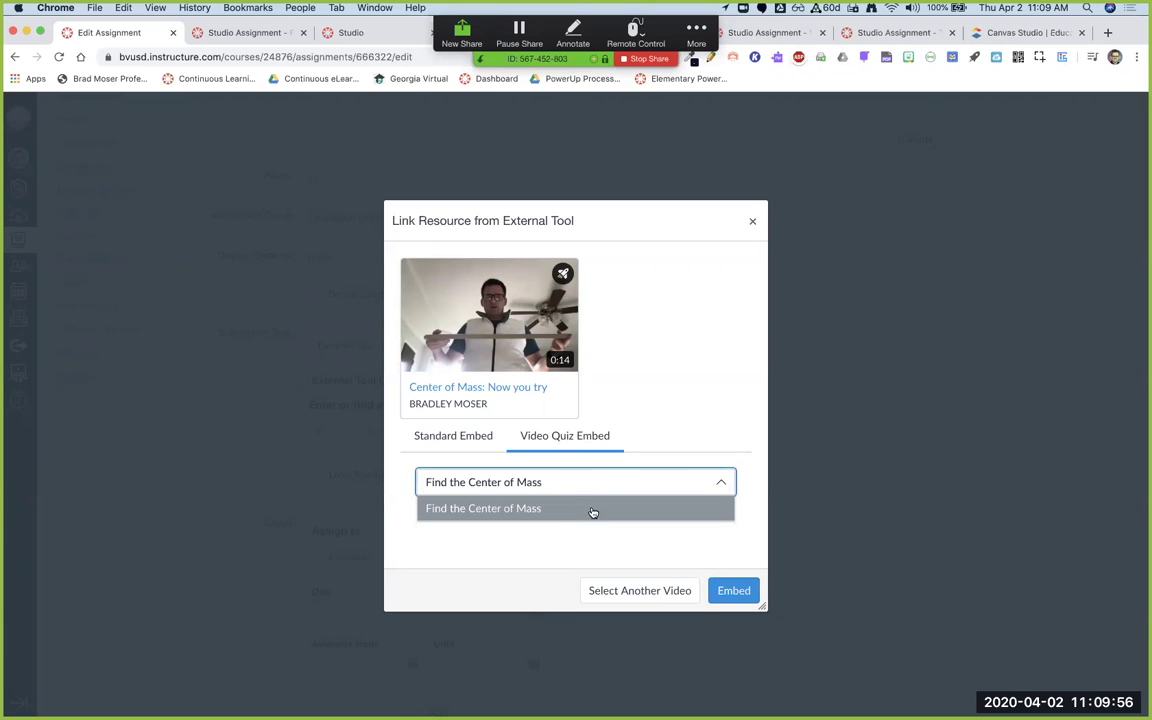
{"action": "left_click", "coordinate": [590, 481]}
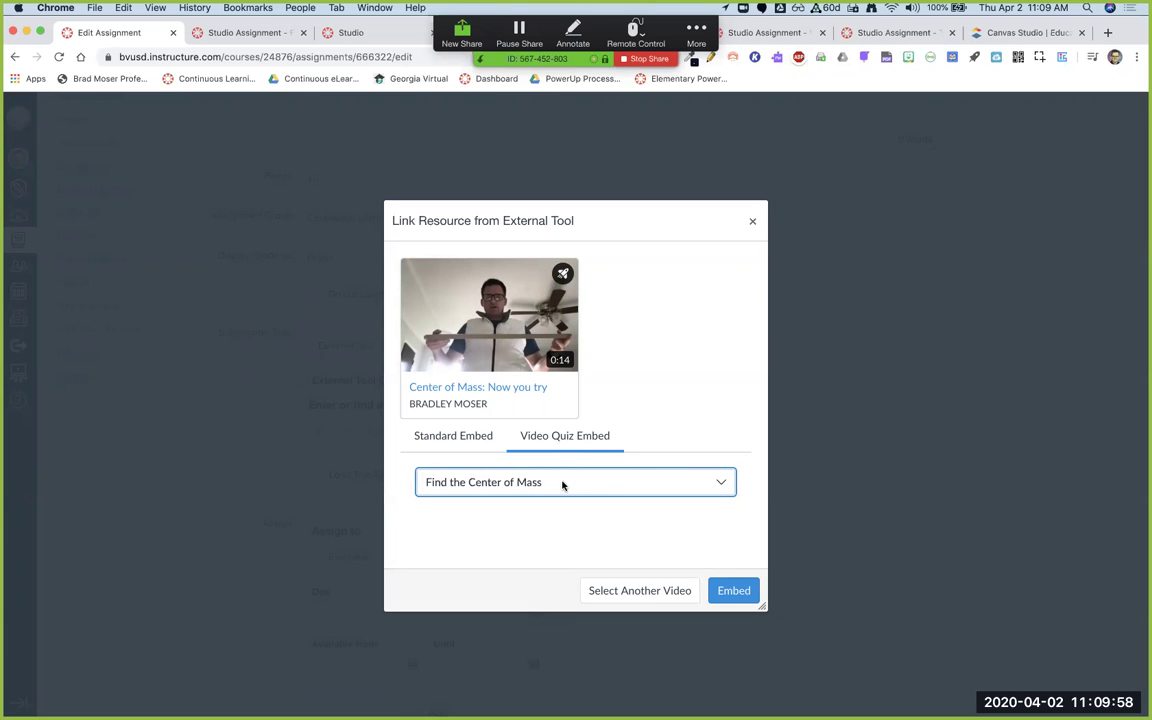
{"action": "left_click", "coordinate": [563, 481]}
{"action": "left_click", "coordinate": [590, 485]}
{"action": "left_click", "coordinate": [733, 591]}
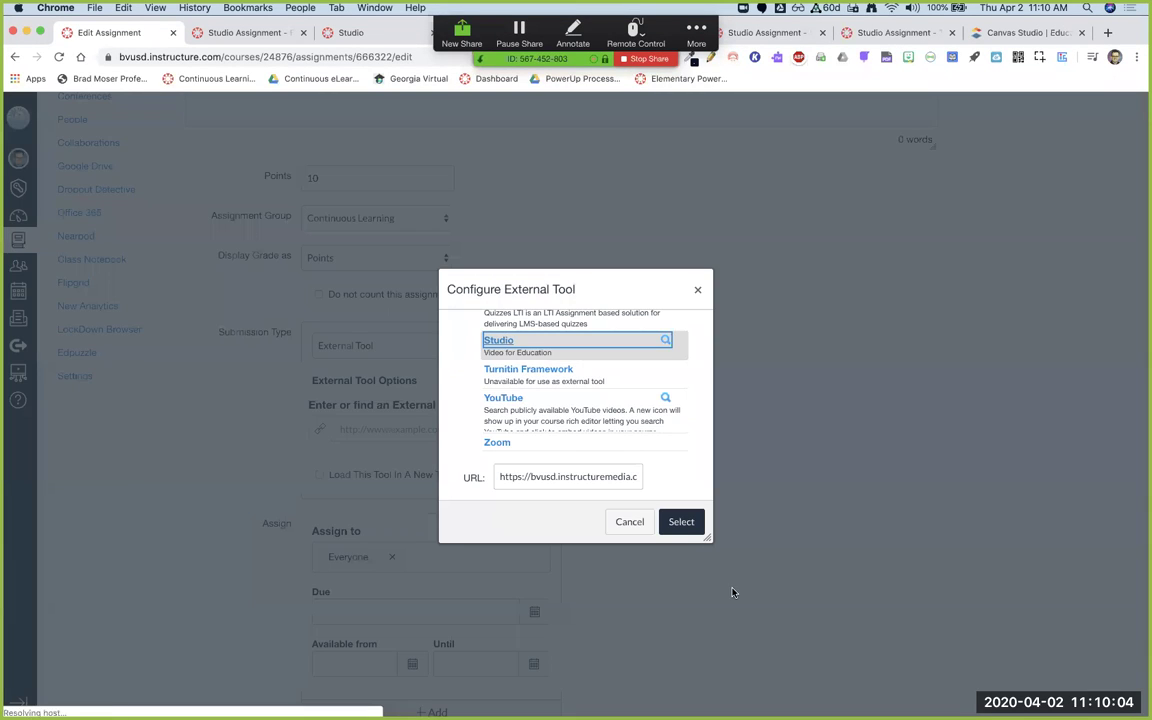
- Confirm the Studio link, set the due date to April 3, and save and publish
{"action": "left_click", "coordinate": [681, 523]}
{"action": "scroll", "coordinate": [682, 528], "scroll_direction": "down", "scroll_amount": 2}
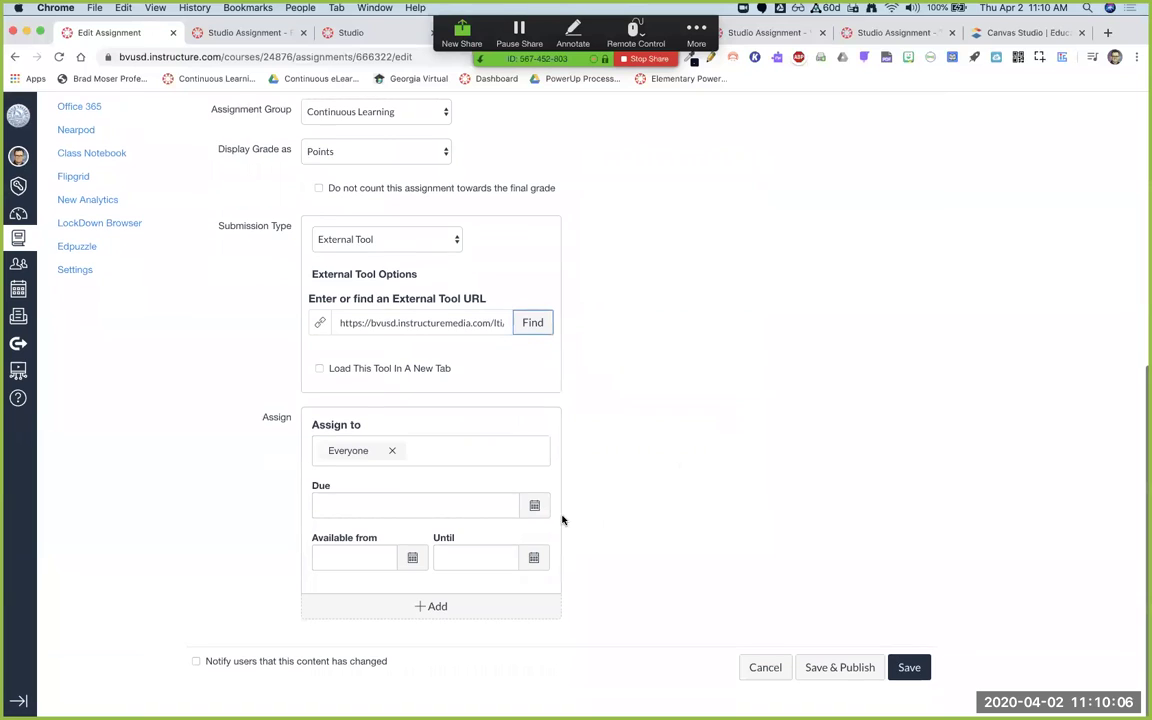
{"action": "left_click", "coordinate": [524, 508]}
{"action": "left_click", "coordinate": [442, 577]}
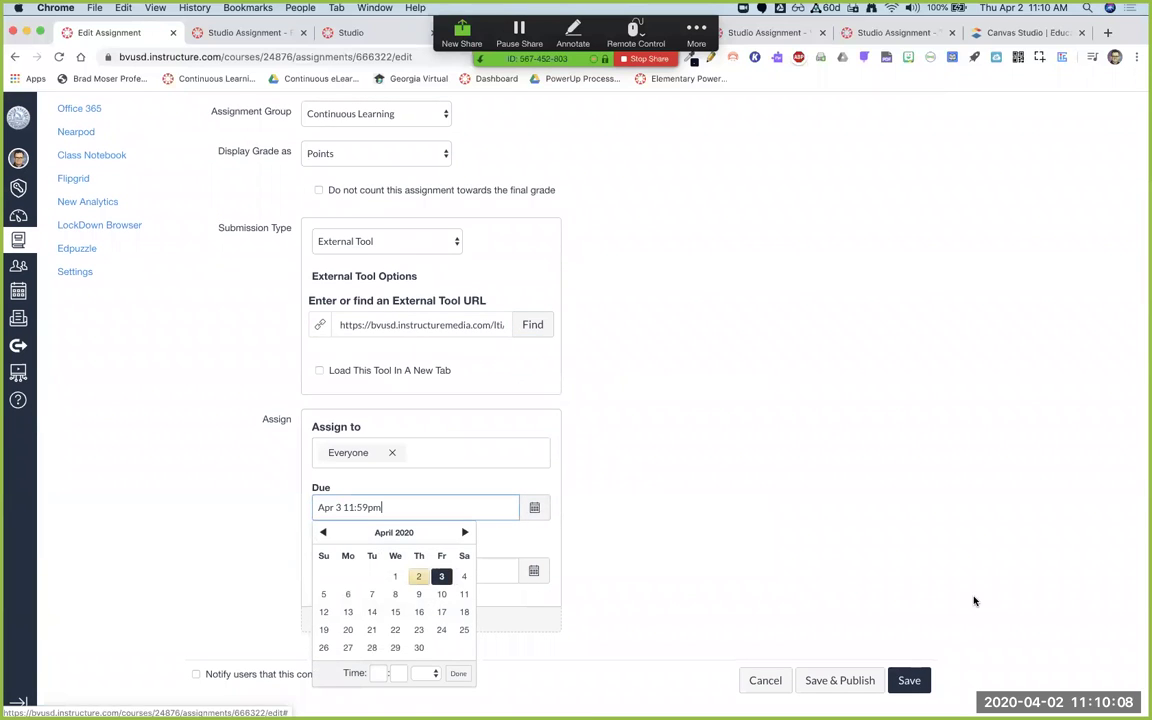
{"action": "left_click", "coordinate": [852, 681]}
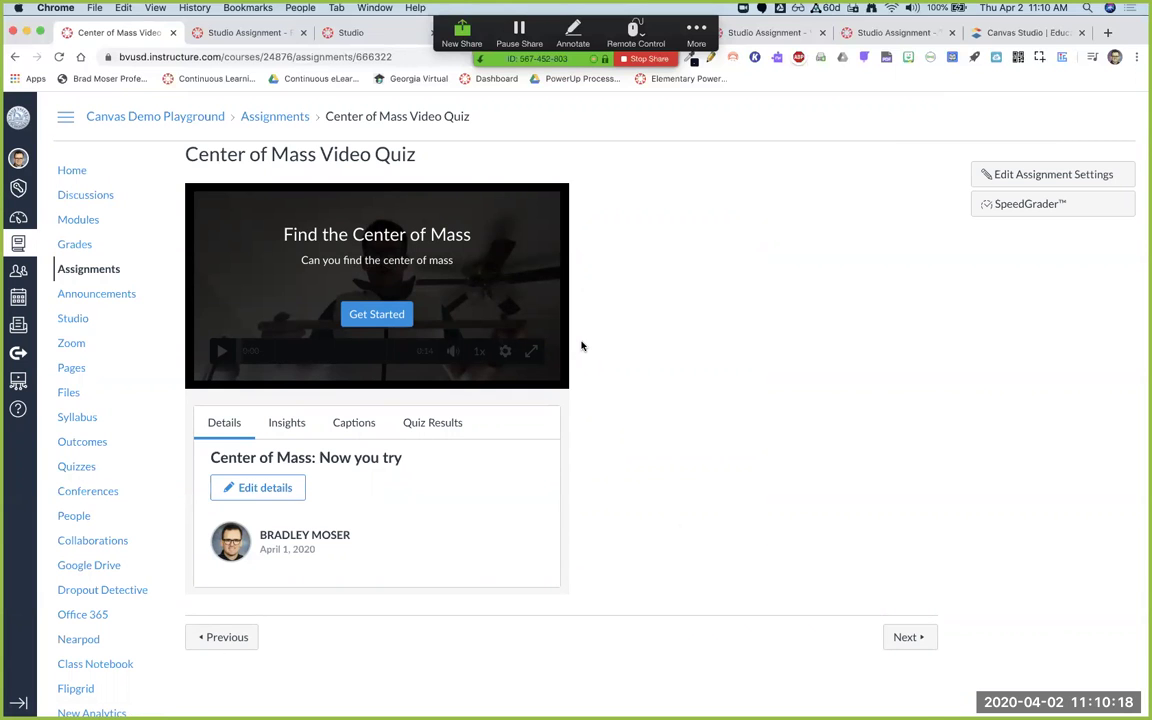
- In the student's window, open Center of Mass Video Quiz from the course Modules
{"action": "key", "text": "super+grave"}
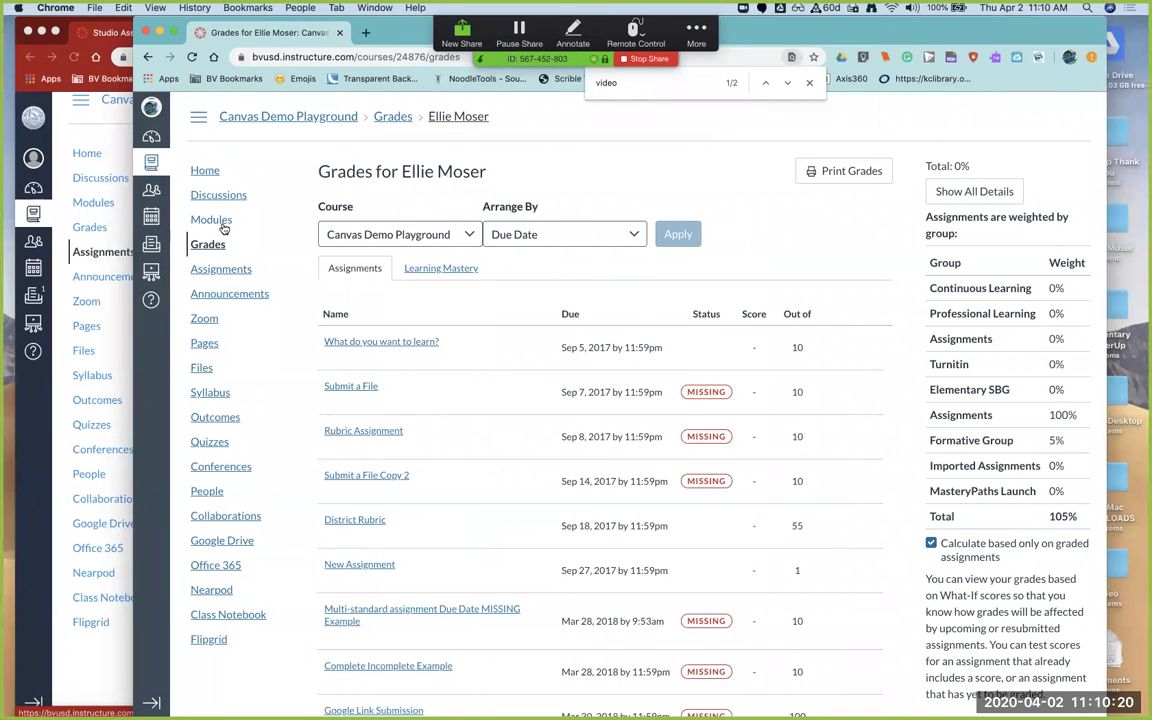
{"action": "left_click", "coordinate": [224, 226]}
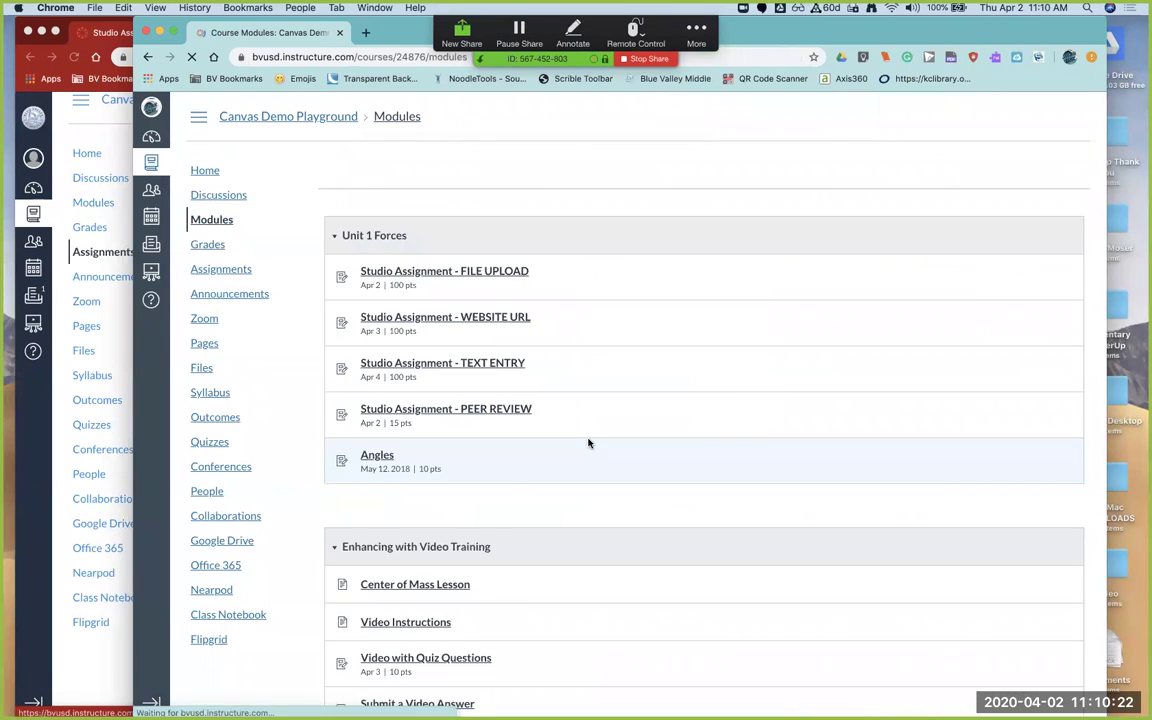
{"action": "scroll", "coordinate": [588, 443], "scroll_direction": "down", "scroll_amount": 3}
{"action": "scroll", "coordinate": [588, 443], "scroll_direction": "down", "scroll_amount": 3}
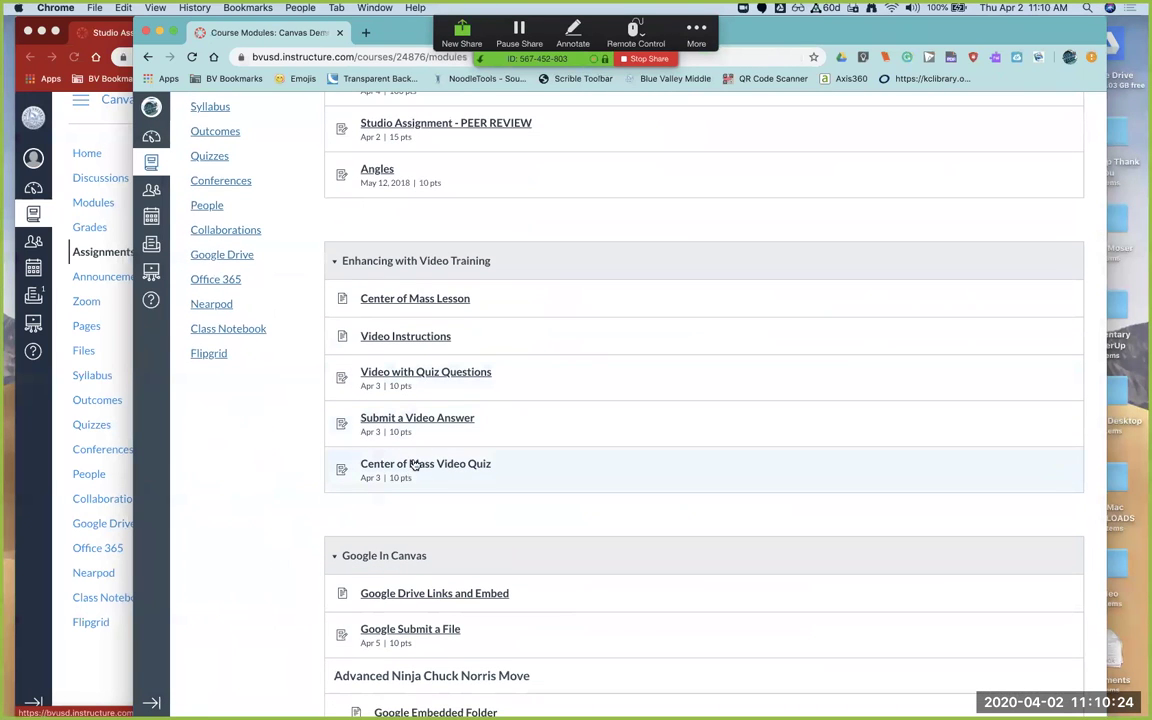
{"action": "left_click", "coordinate": [432, 464]}
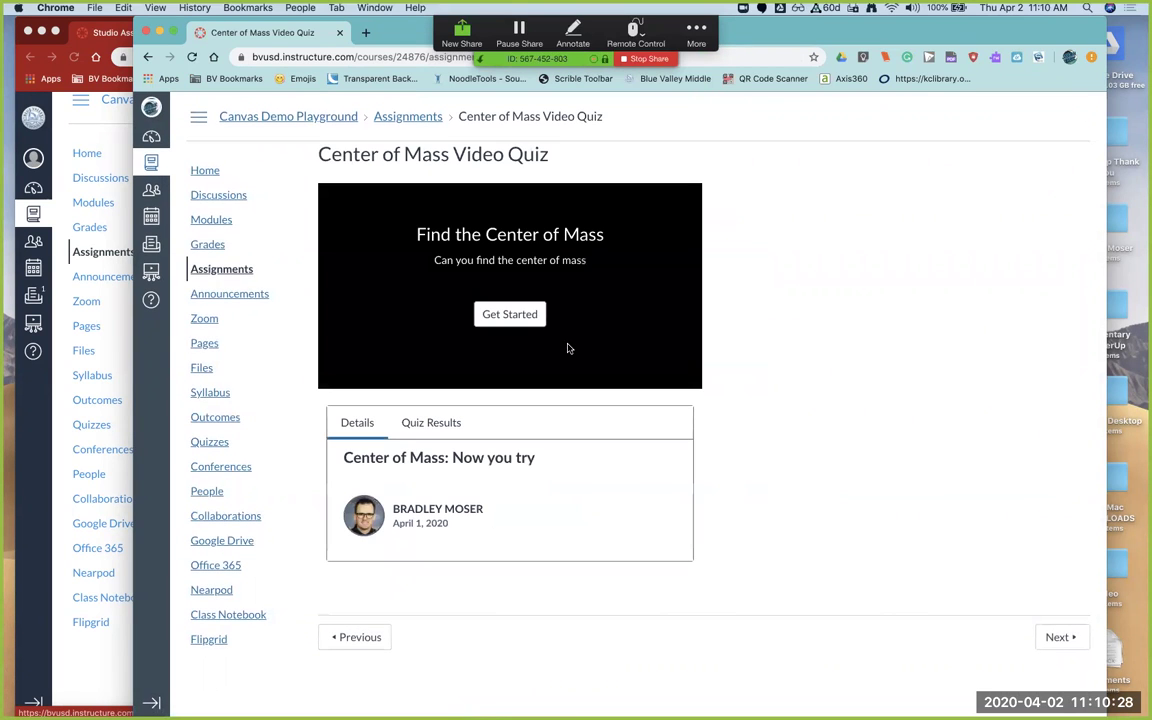
- Take the quiz answering 'The board falls', submit it, and view the 100% result
{"action": "left_click", "coordinate": [527, 315]}
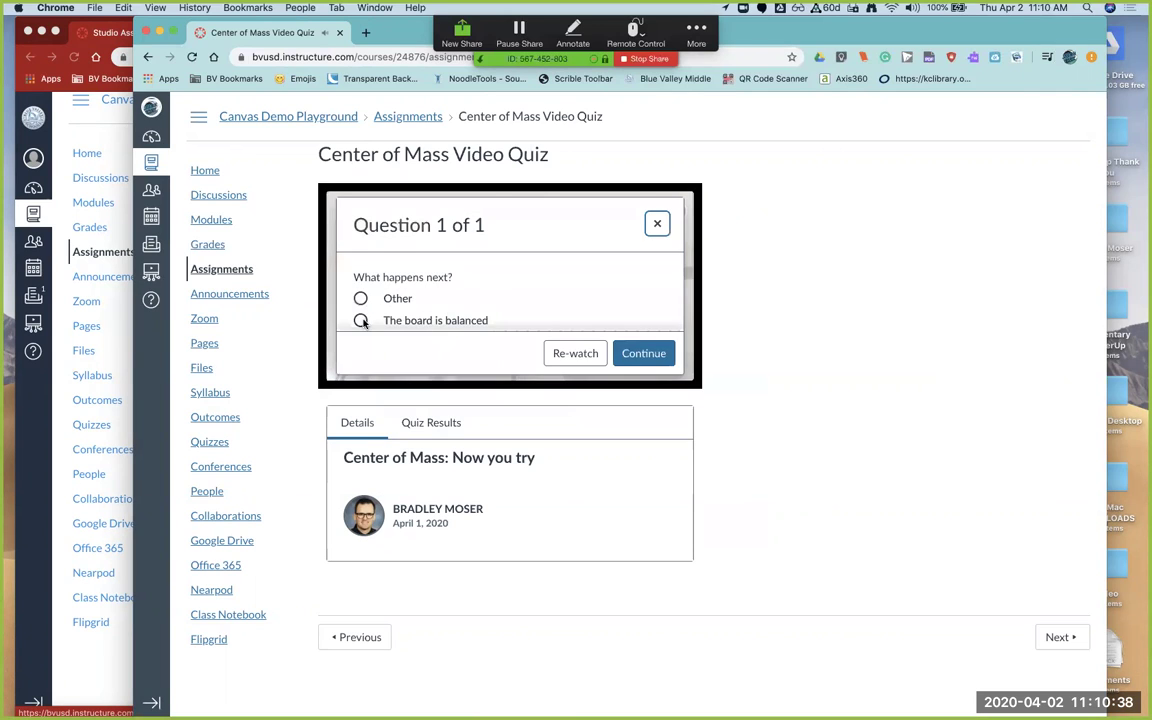
{"action": "scroll", "coordinate": [363, 322], "scroll_direction": "down", "scroll_amount": 1}
{"action": "left_click", "coordinate": [360, 307]}
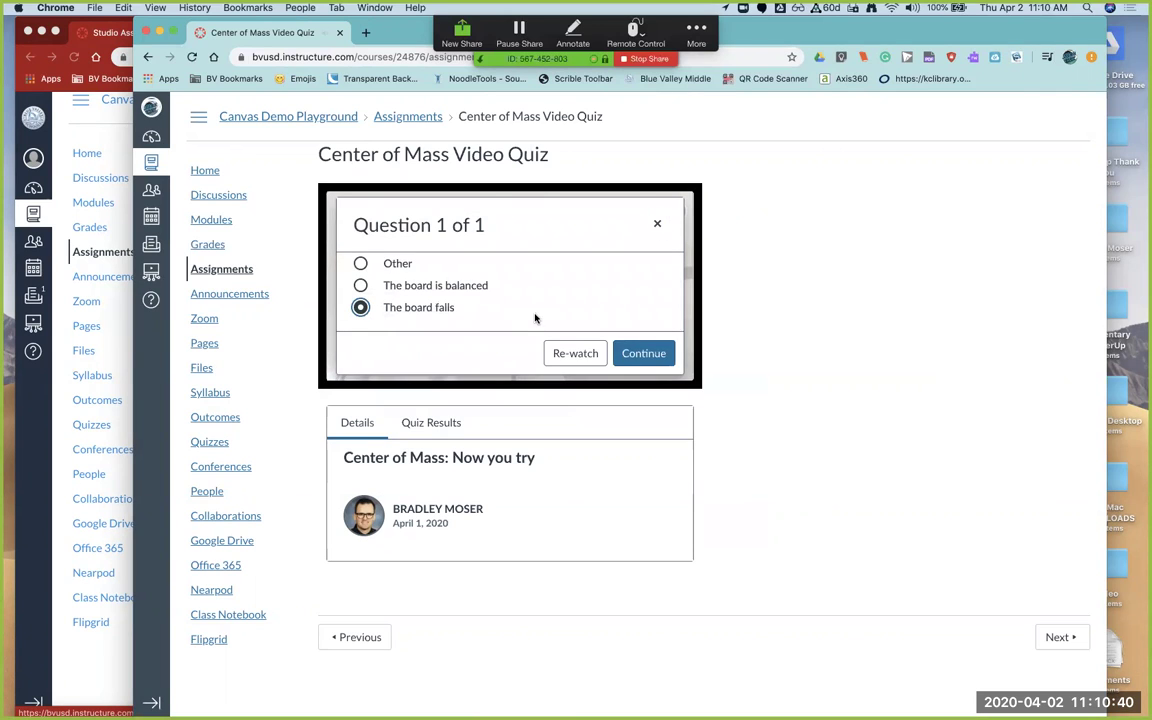
{"action": "left_click", "coordinate": [636, 354]}
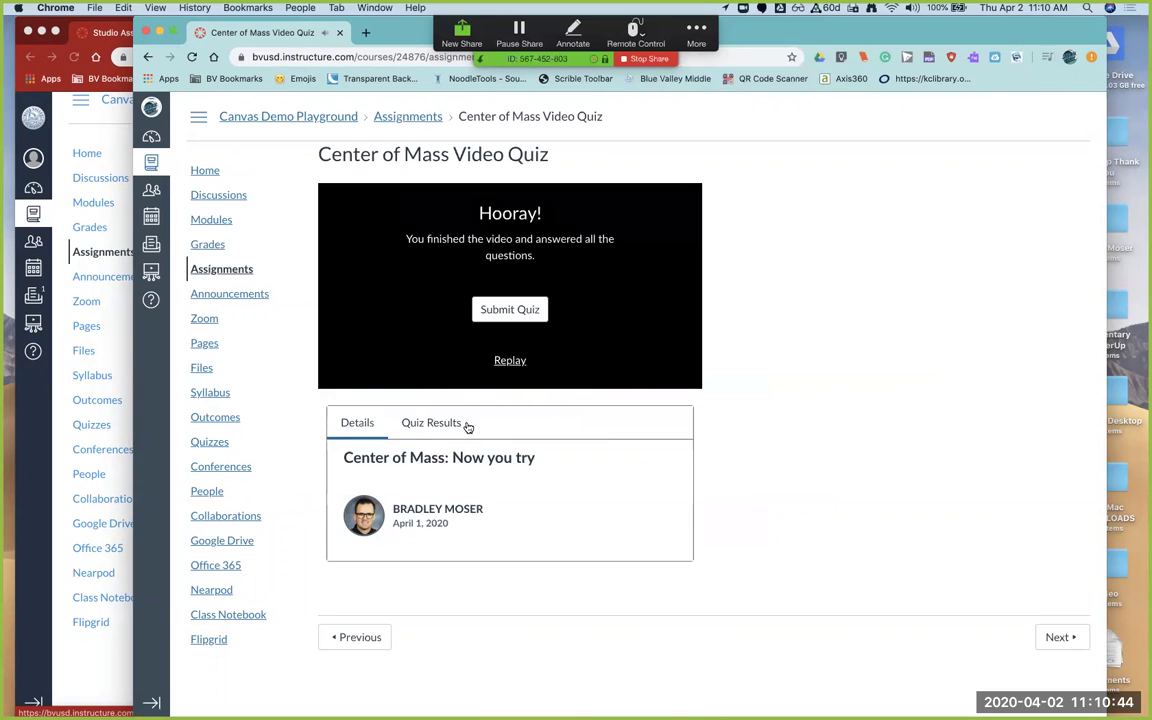
{"action": "left_click", "coordinate": [515, 310]}
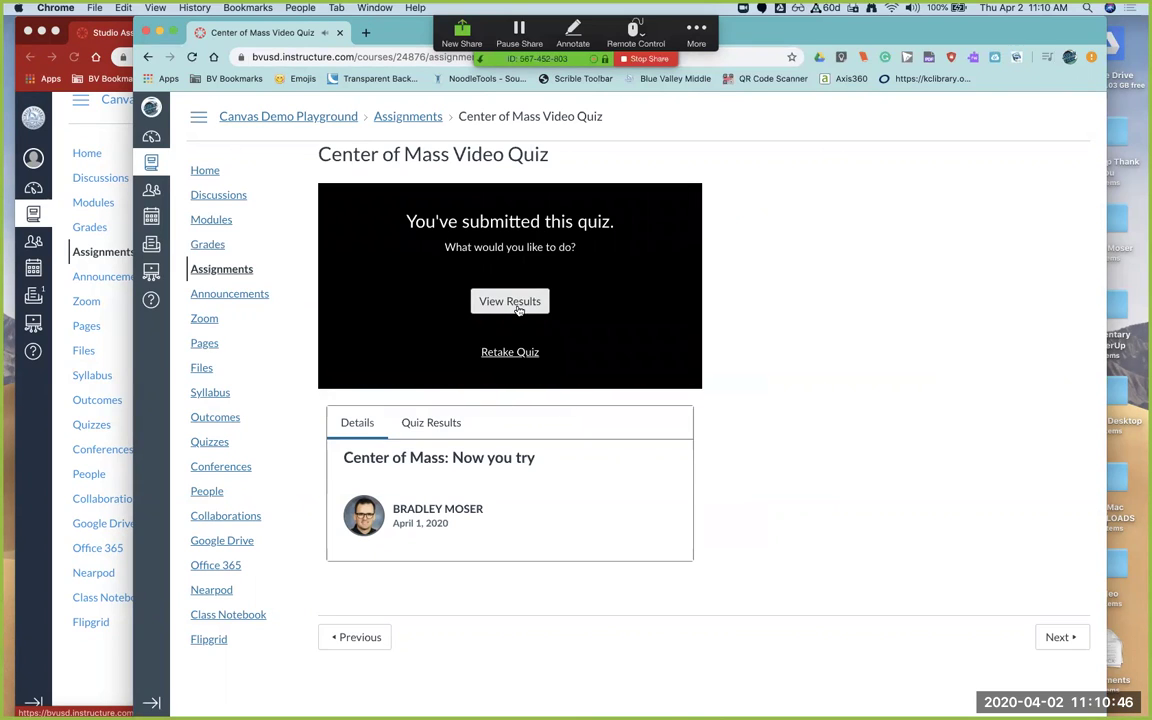
{"action": "left_click", "coordinate": [515, 301]}
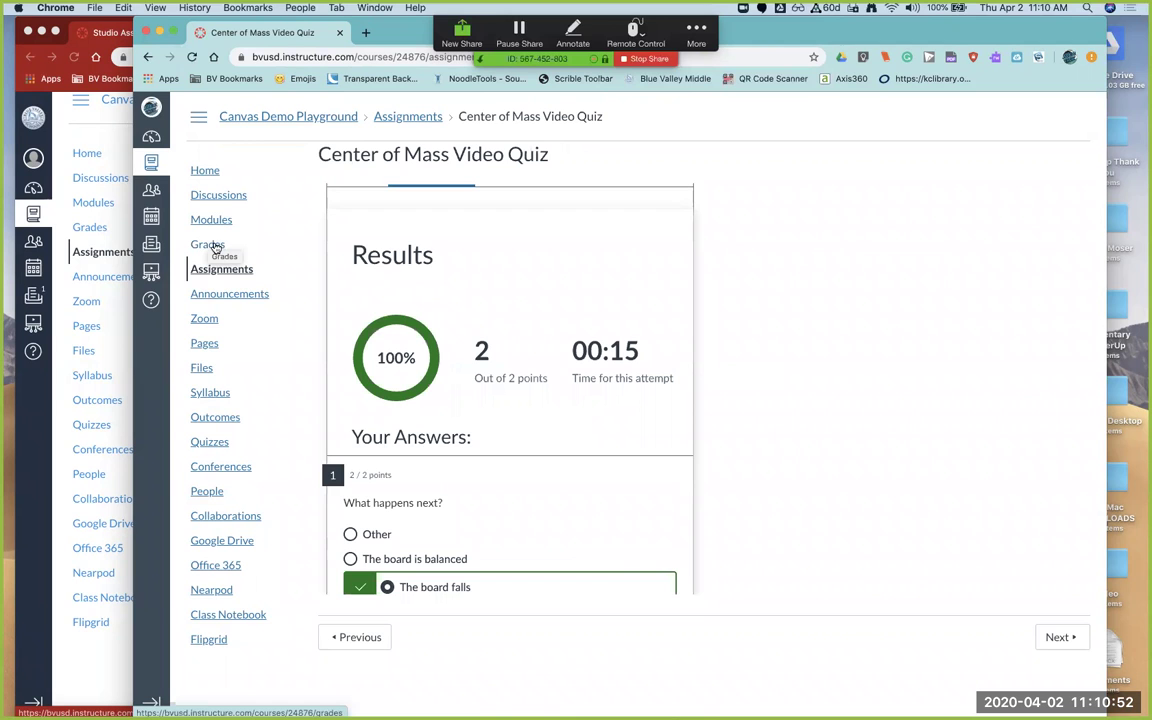
- In the teacher's window, check the student's 10/10 grade in SpeedGrader, then close that tab
{"action": "key", "text": "super+w"}
{"action": "left_click", "coordinate": [1000, 214]}
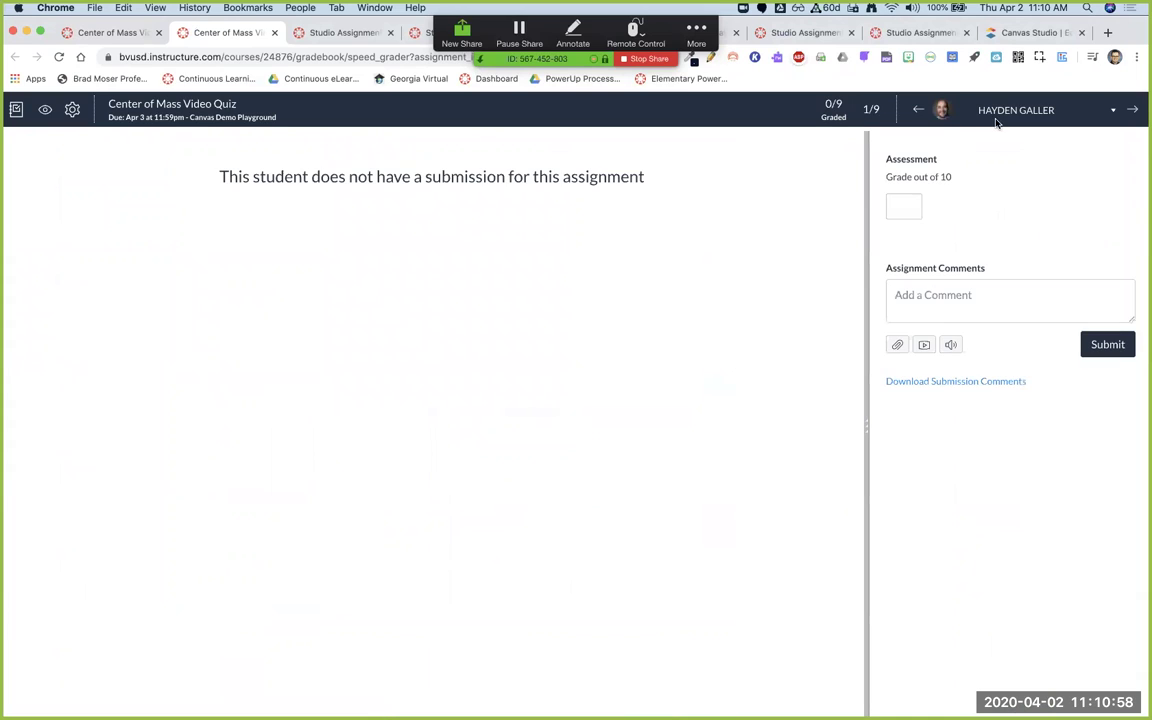
{"action": "left_click", "coordinate": [998, 118]}
{"action": "scroll", "coordinate": [1013, 260], "scroll_direction": "down", "scroll_amount": 5}
{"action": "scroll", "coordinate": [1013, 270], "scroll_direction": "up", "scroll_amount": 5}
{"action": "left_click", "coordinate": [1023, 239]}
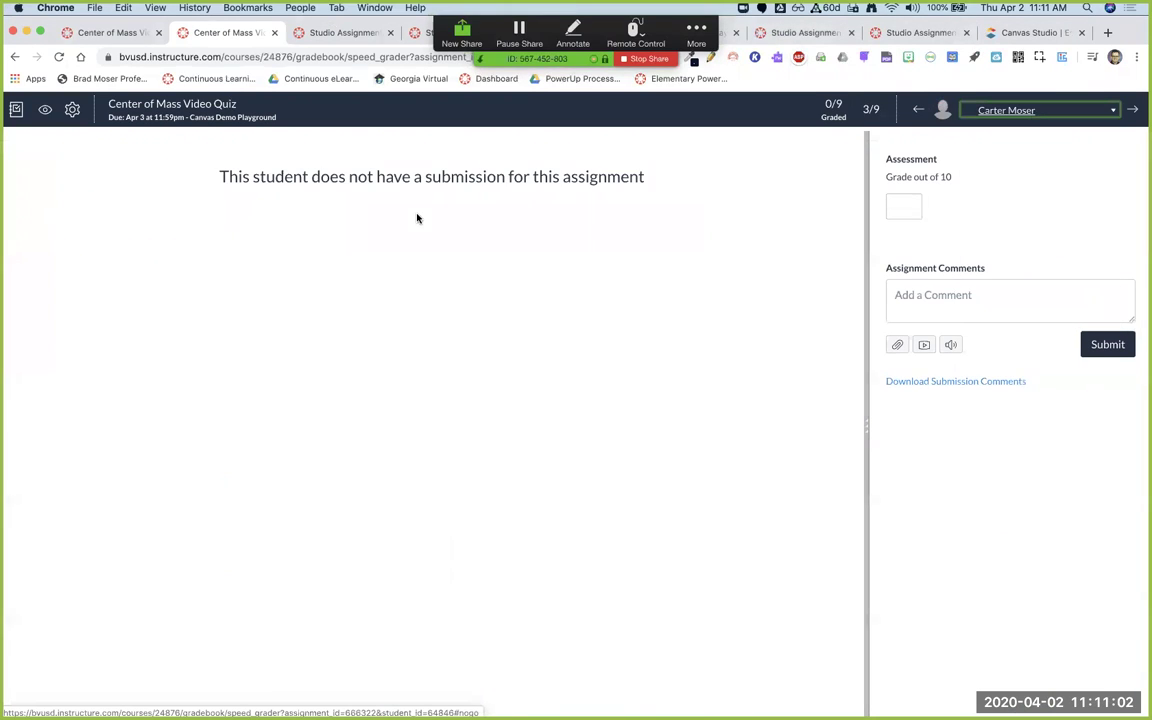
{"action": "key", "text": "super+r"}
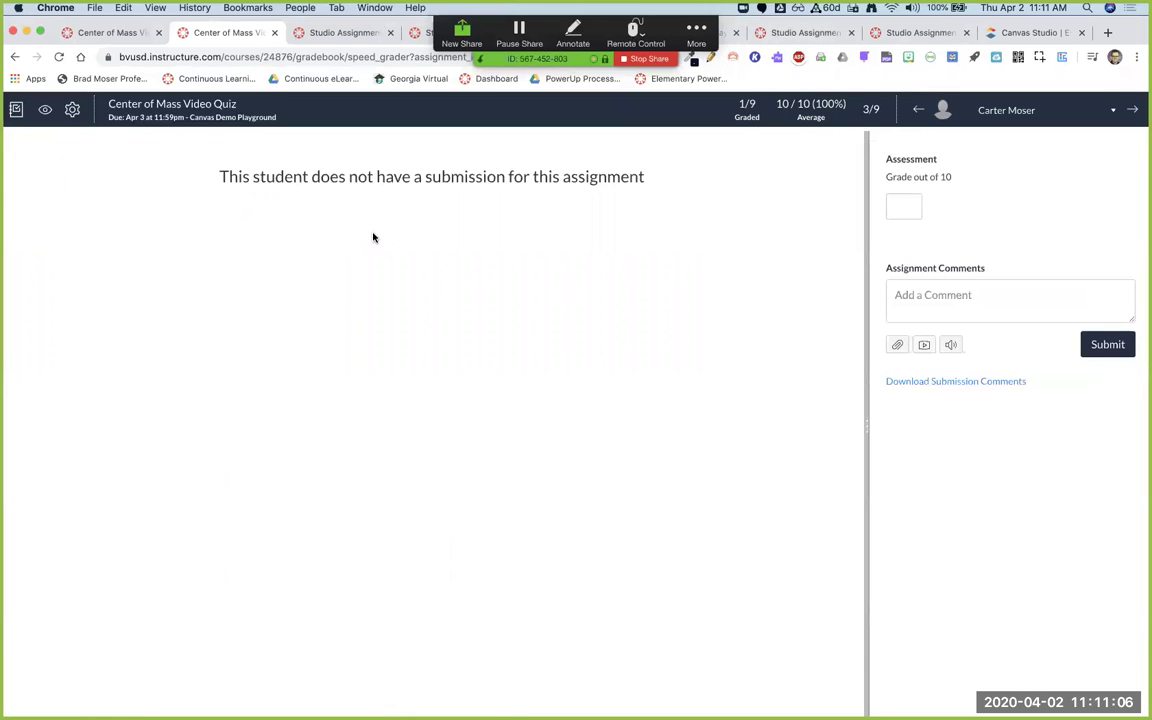
{"action": "key", "text": "super+w"}
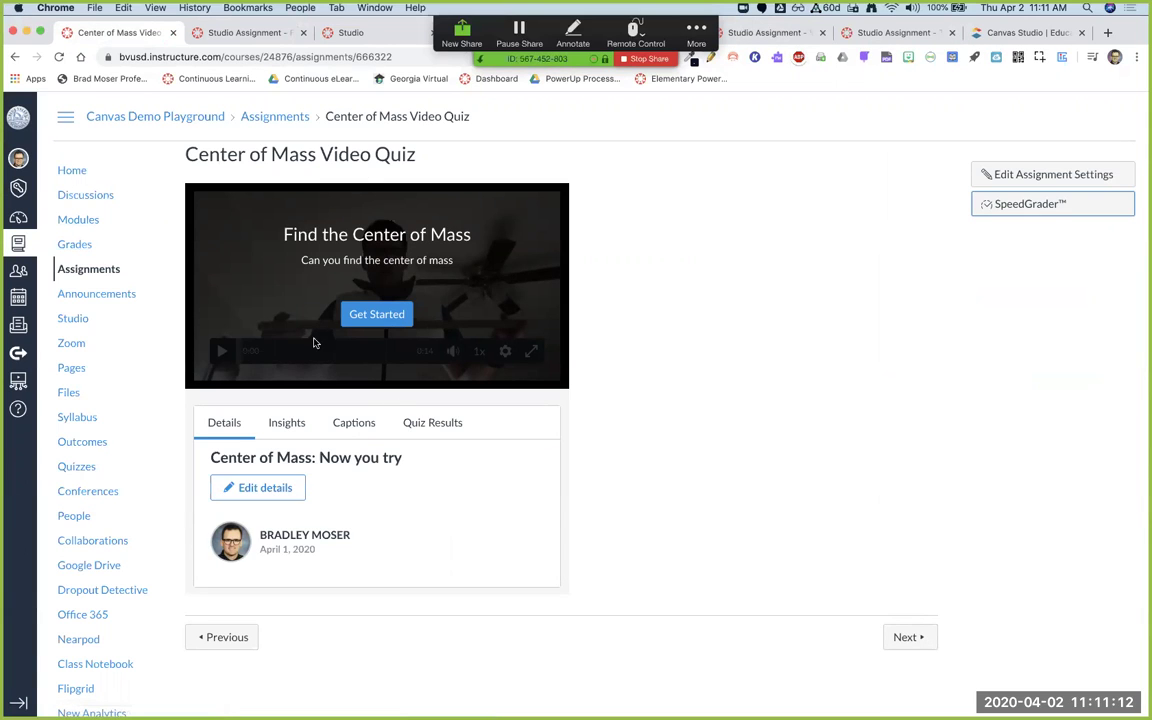
- Go to the course Modules and scroll down to Unit 1 Forces and Enhancing with Video Training
{"action": "left_click", "coordinate": [81, 222]}
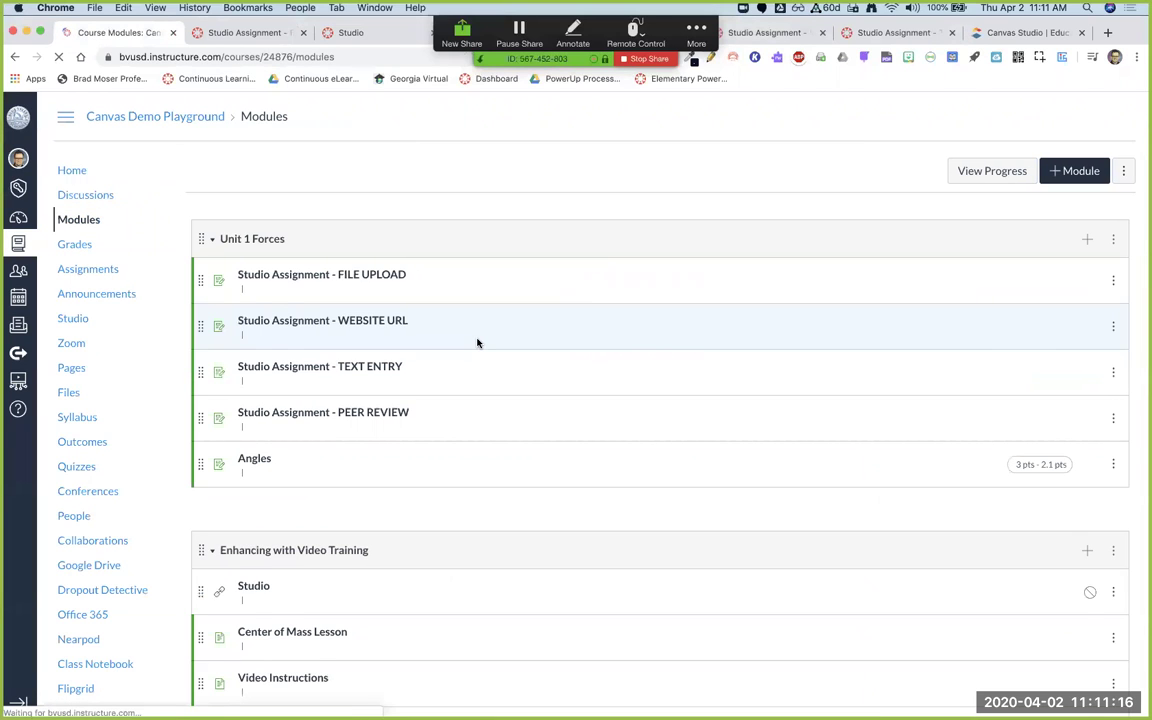
{"action": "scroll", "coordinate": [477, 343], "scroll_direction": "down", "scroll_amount": 3}
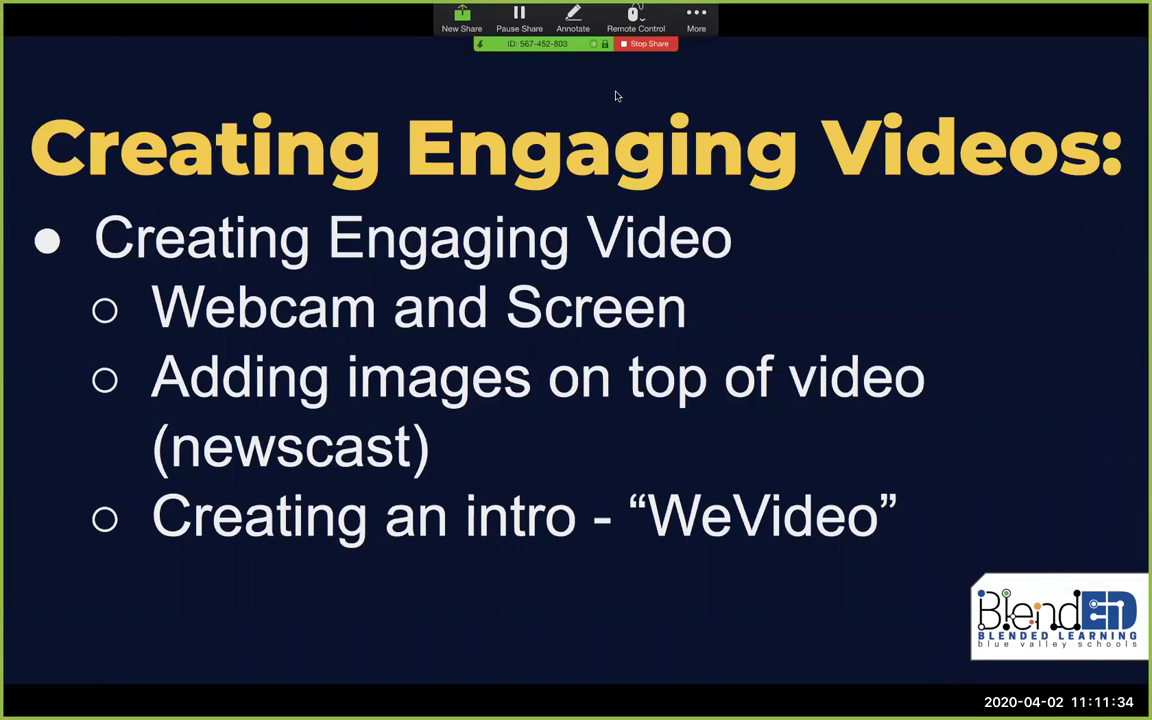
- Switch to the Zoom meeting window, then back to Chrome's Canvas Modules page, scrolled to the top
{"action": "key", "text": "super+Tab"}
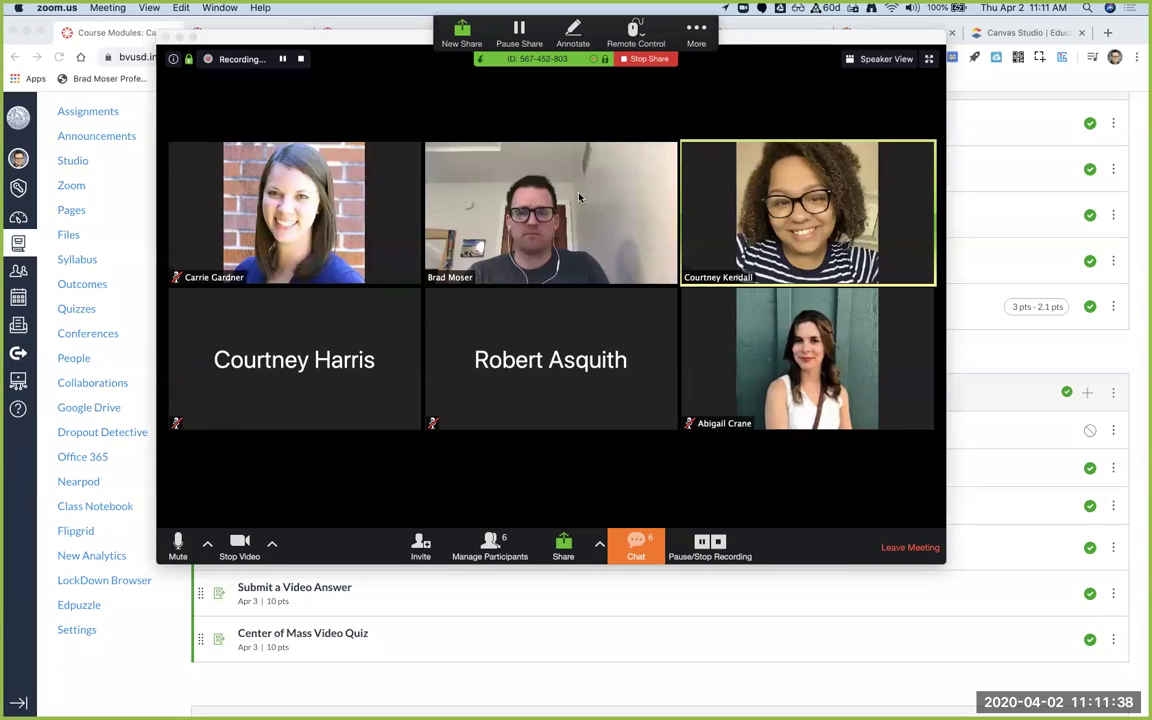
{"action": "mouse_move", "coordinate": [595, 350]}
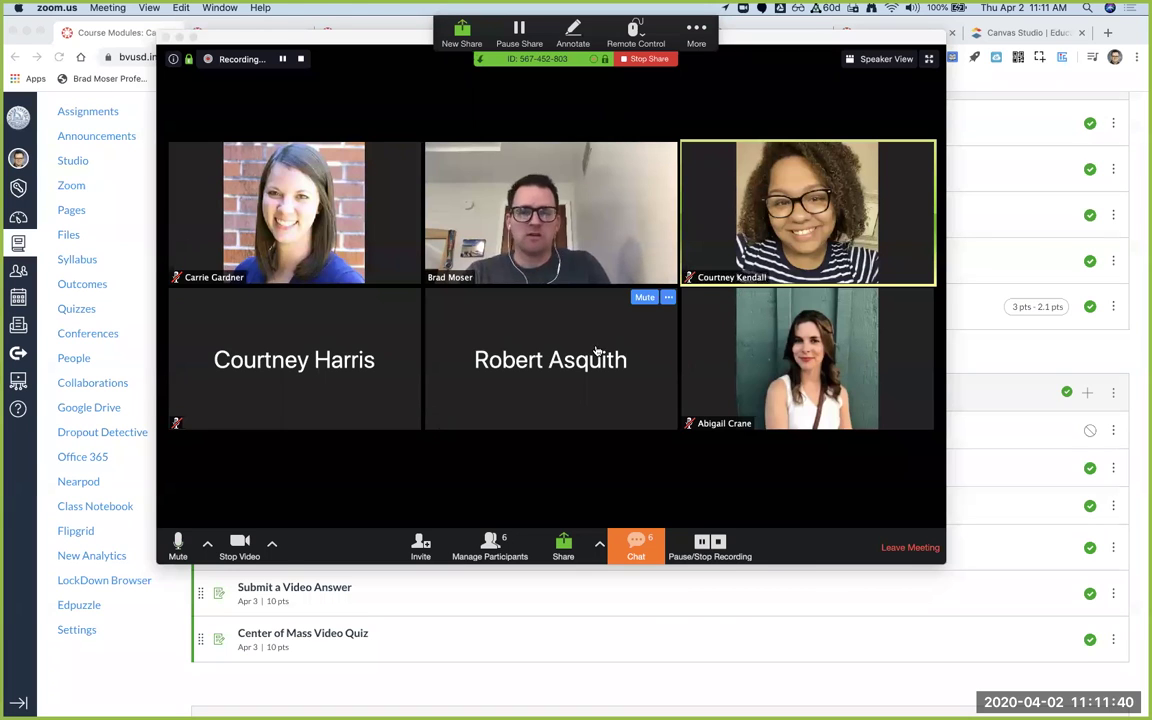
{"action": "key", "text": "super+Tab"}
{"action": "scroll", "coordinate": [595, 350], "scroll_direction": "up", "scroll_amount": 3}
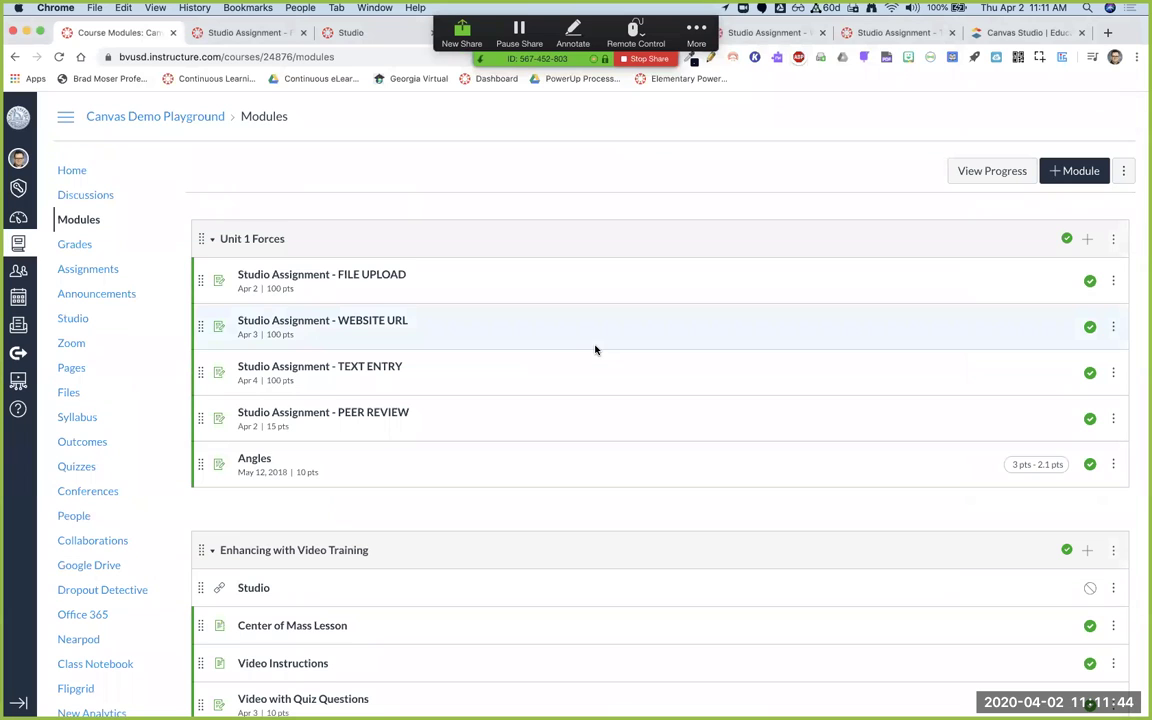
- Scroll the modules list and open Studio Assignment - PEER REVIEW, the 15-point Newton's laws video assignment
{"action": "scroll", "coordinate": [595, 350], "scroll_direction": "down", "scroll_amount": 3}
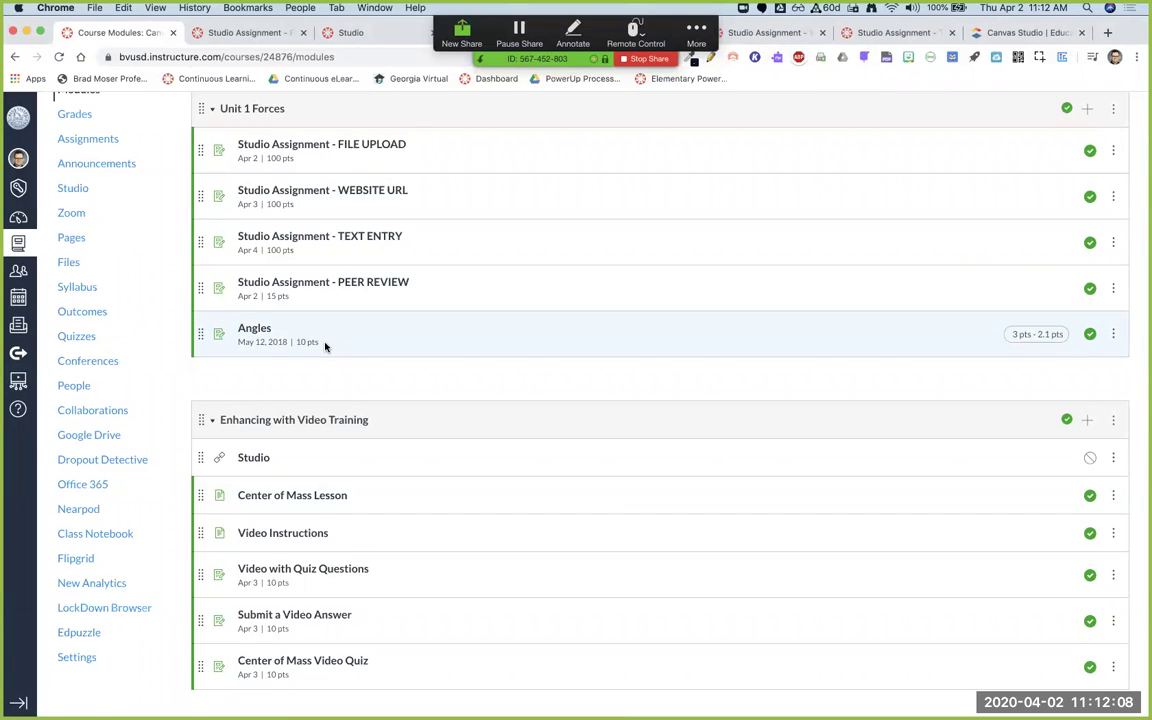
{"action": "left_click", "coordinate": [348, 283]}
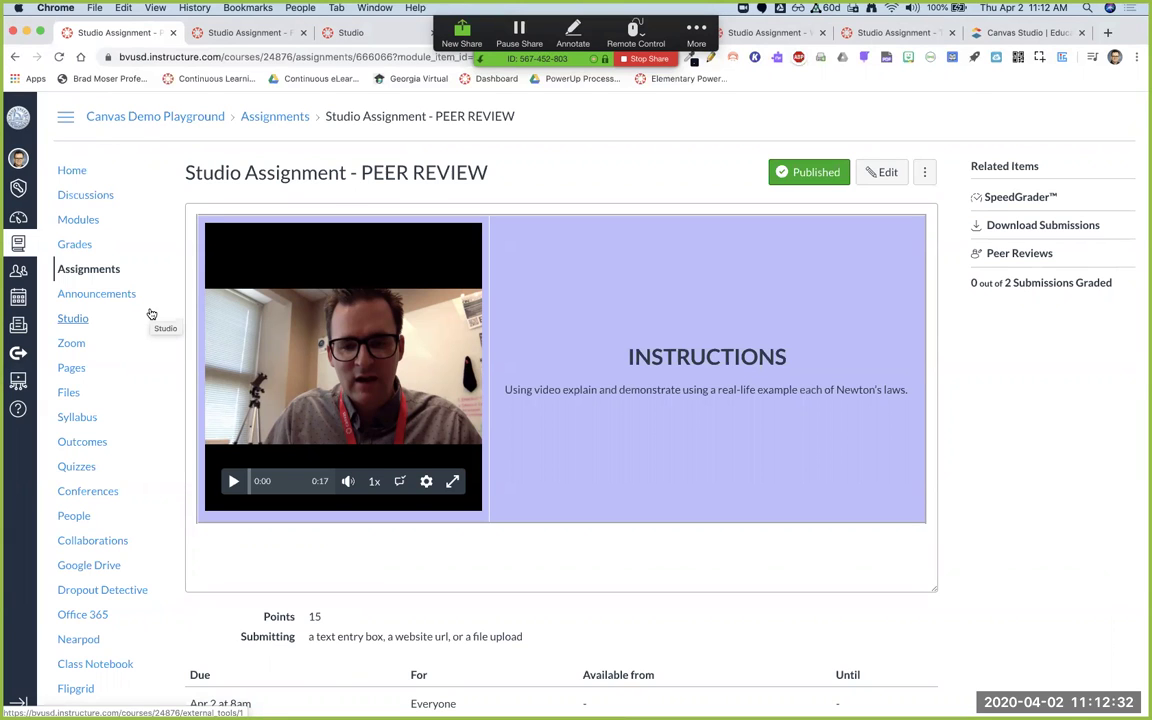
- Scroll through the Video Instructions page's 'Watch this video...' and 'Now you try it...' videos, then return to Modules
{"action": "left_click", "coordinate": [78, 220]}
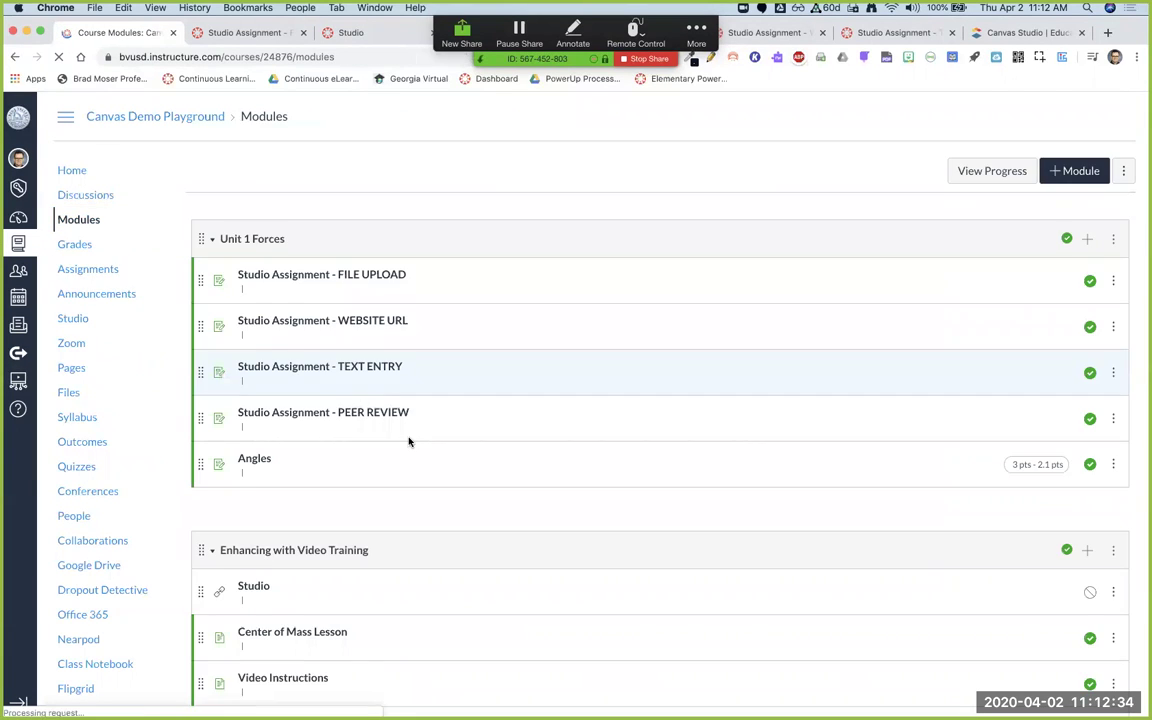
{"action": "scroll", "coordinate": [408, 441], "scroll_direction": "down", "scroll_amount": 5}
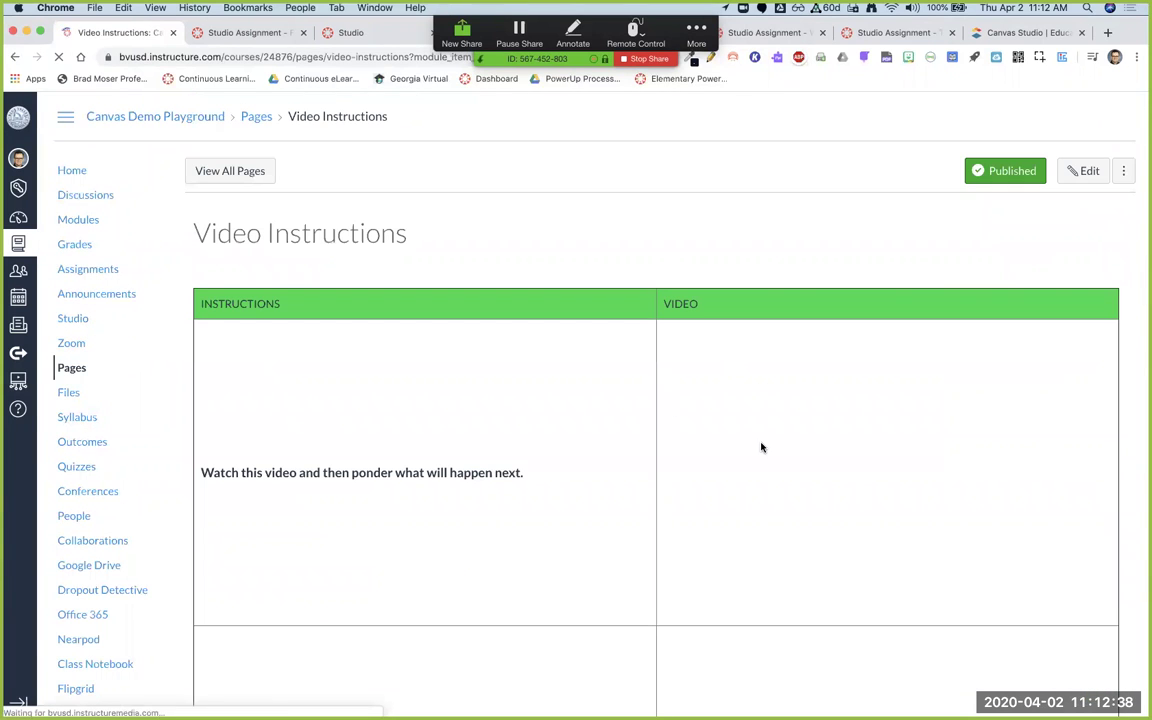
{"action": "scroll", "coordinate": [628, 446], "scroll_direction": "down", "scroll_amount": 5}
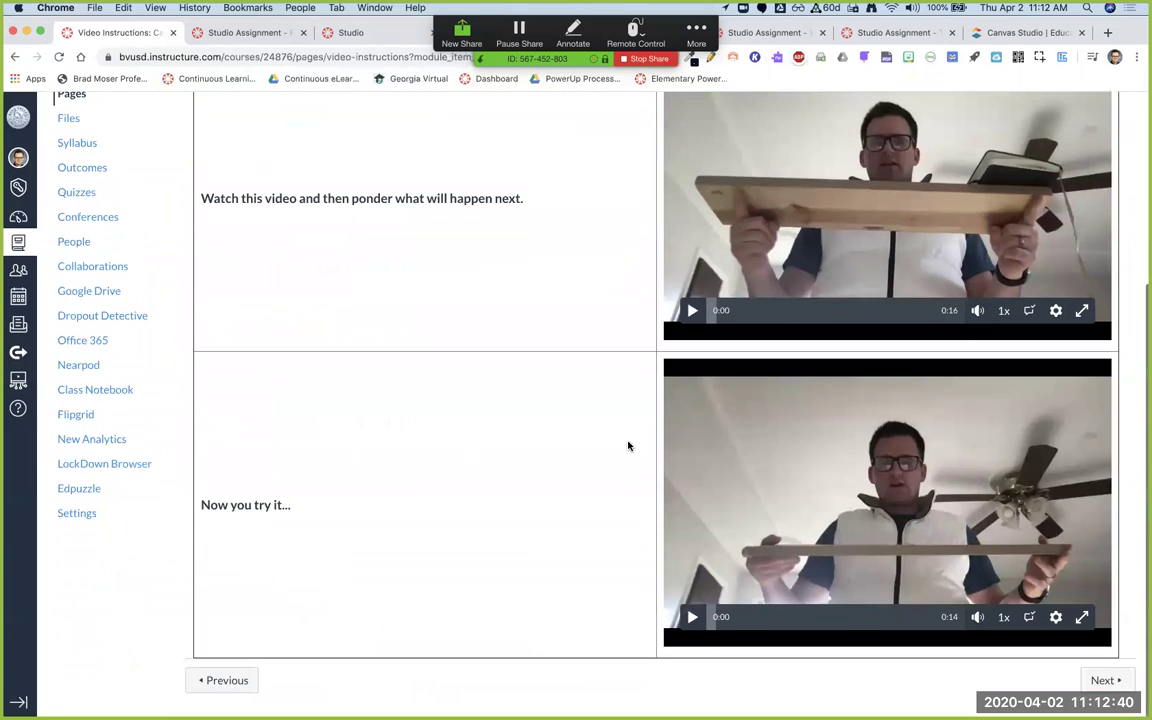
{"action": "scroll", "coordinate": [628, 446], "scroll_direction": "up", "scroll_amount": 5}
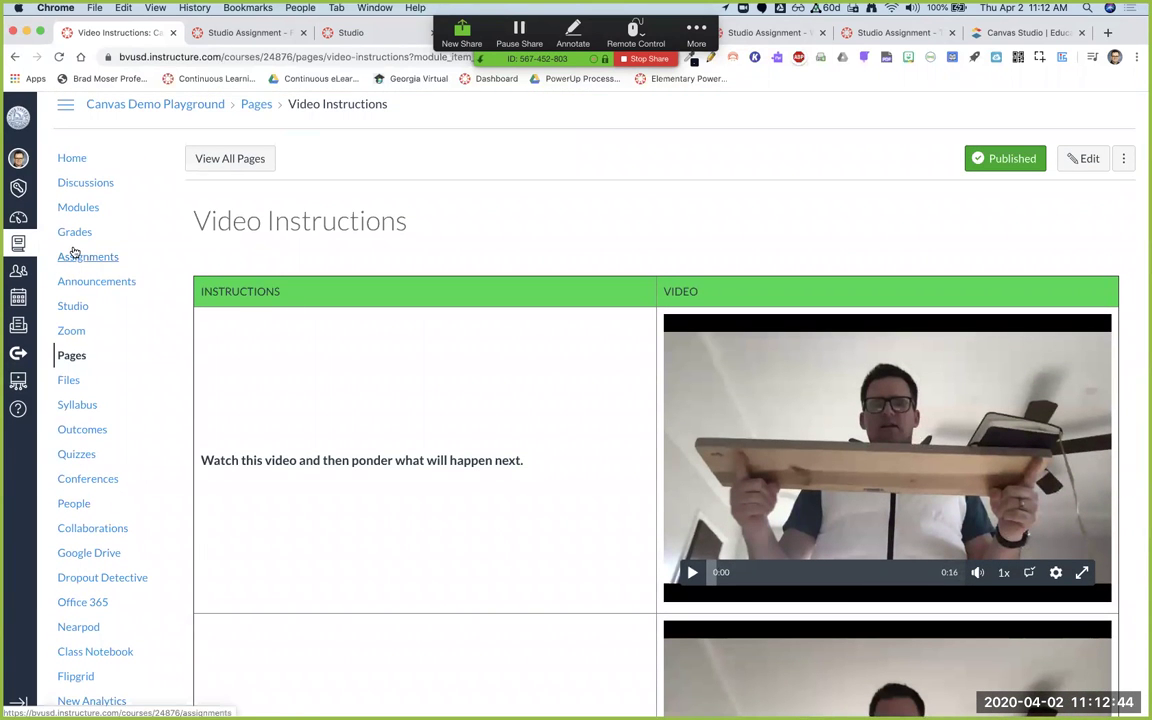
{"action": "left_click", "coordinate": [88, 213]}
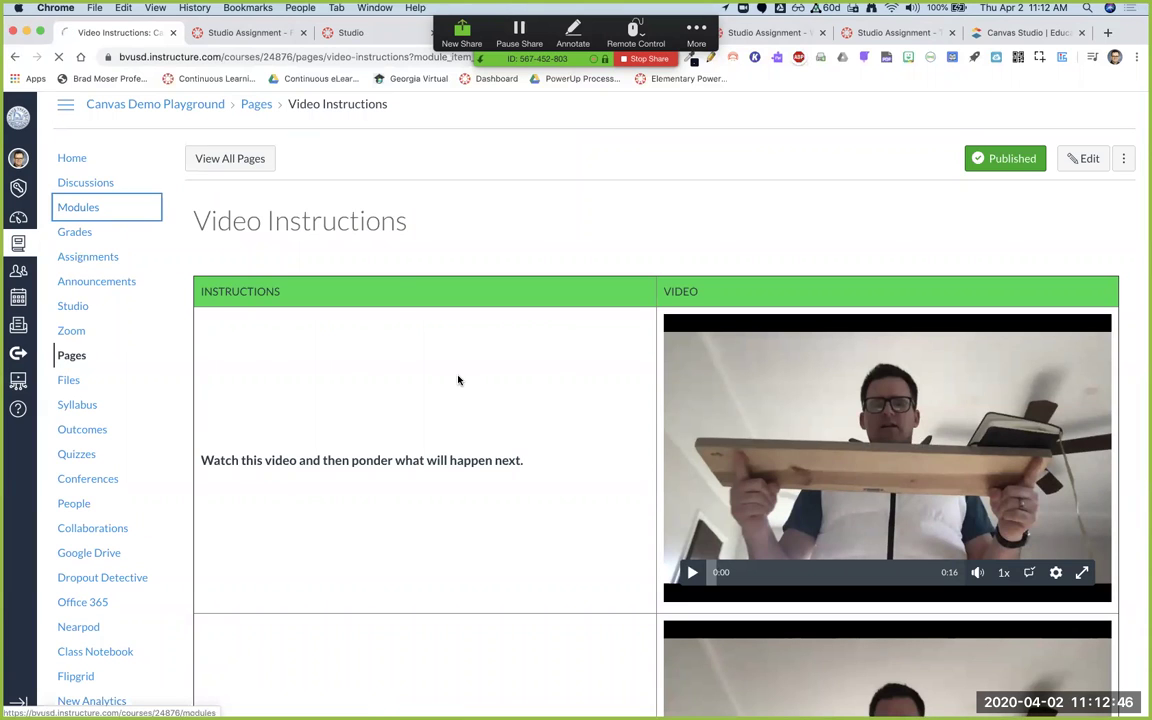